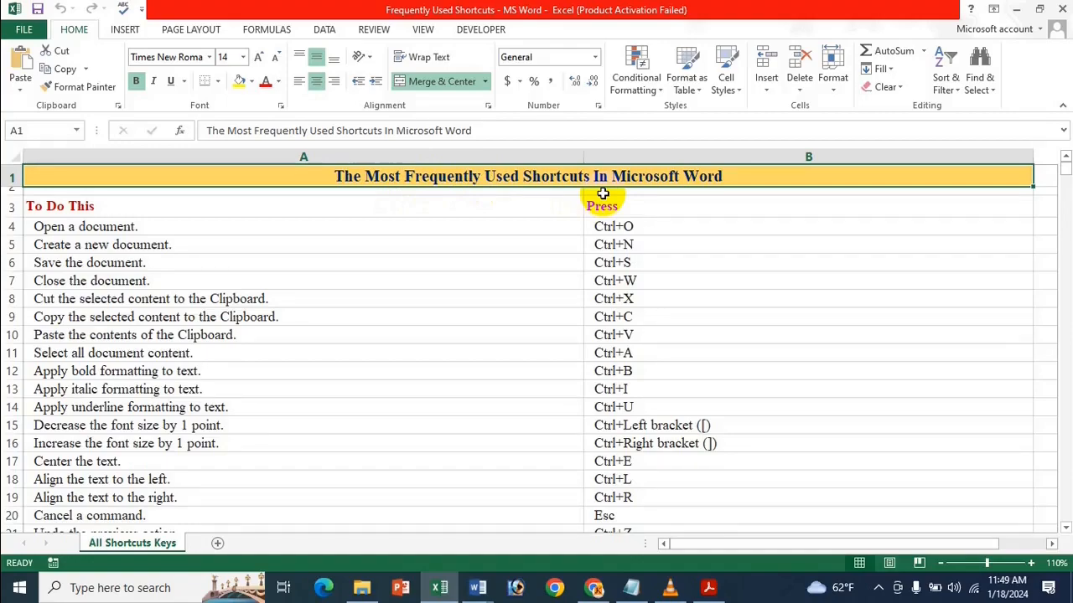
- Look through the sections of the Word shortcuts list down to Preview And Print Documents and return to the first section
scroll(602, 193, "down", 9)
scroll(598, 223, "up", 3)
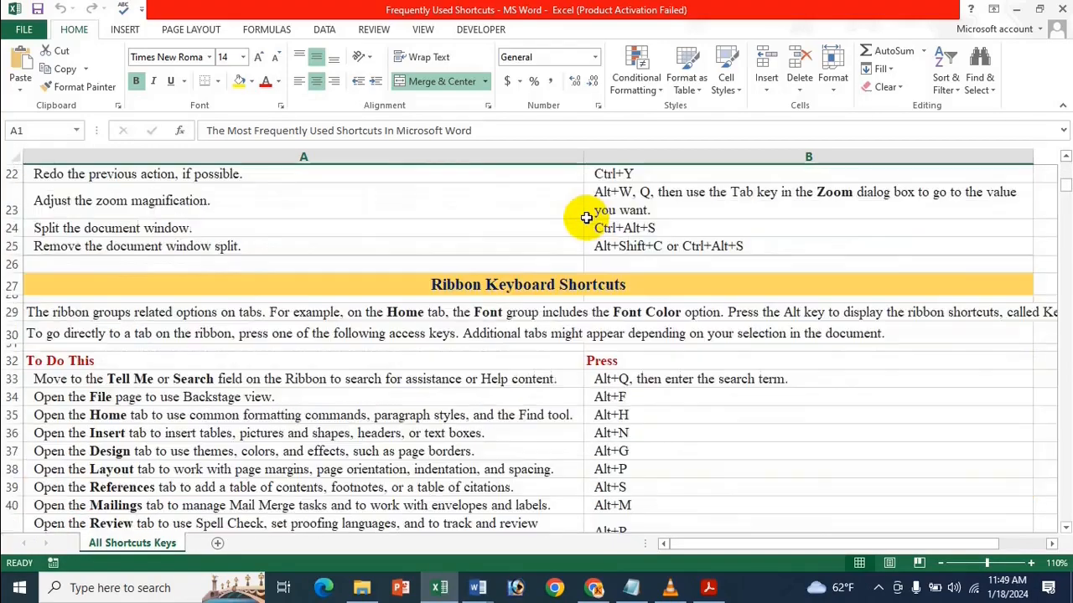
left_click(535, 274)
scroll(520, 266, "down", 7)
left_click(513, 224)
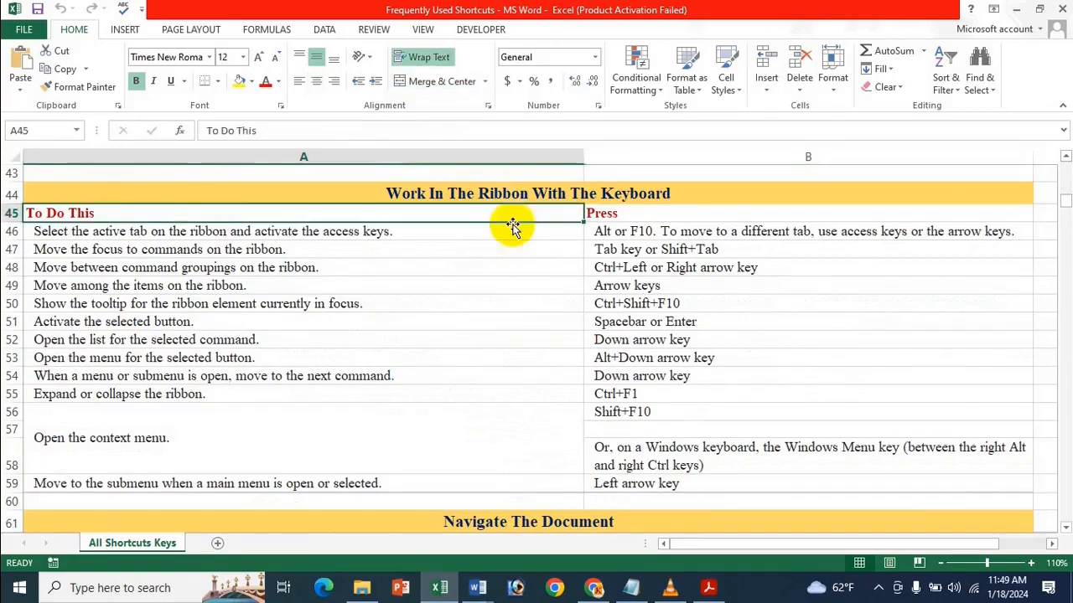
scroll(498, 313, "down", 3)
left_click(484, 354)
scroll(486, 356, "down", 6)
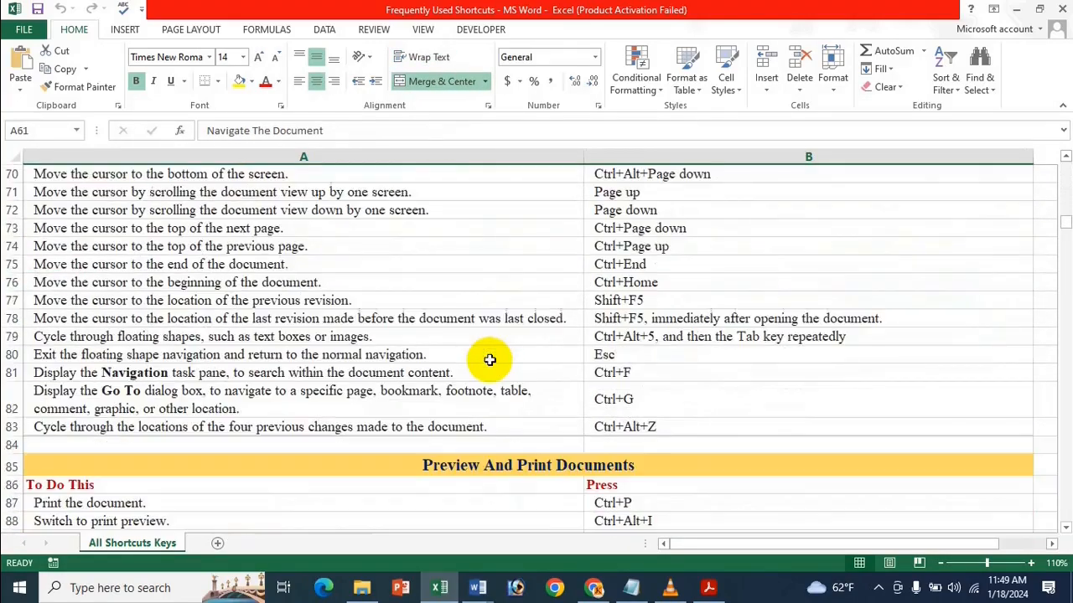
scroll(490, 359, "up", 20)
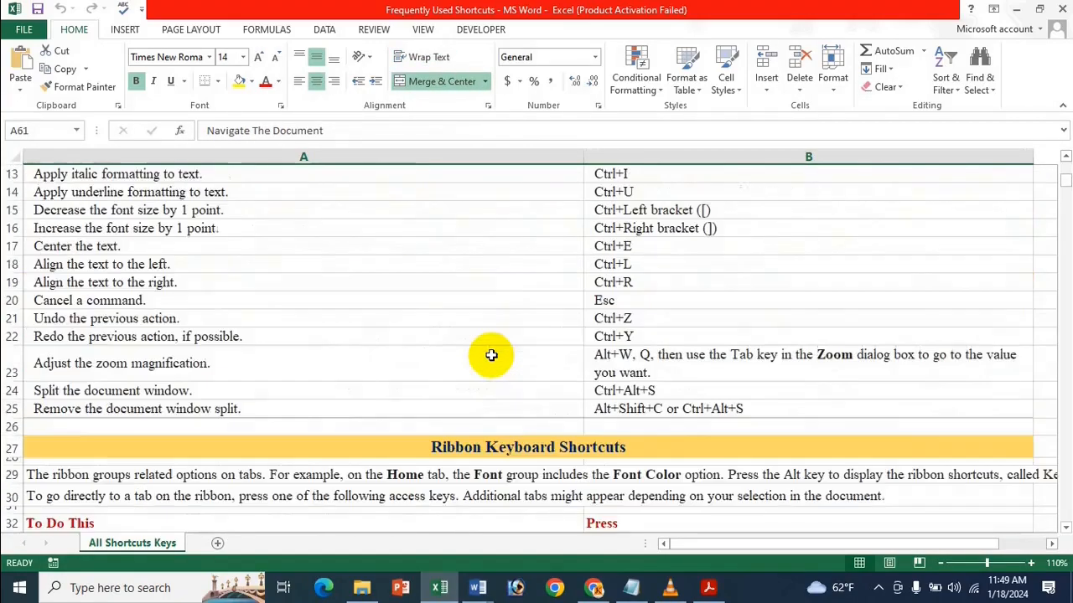
left_click(488, 356)
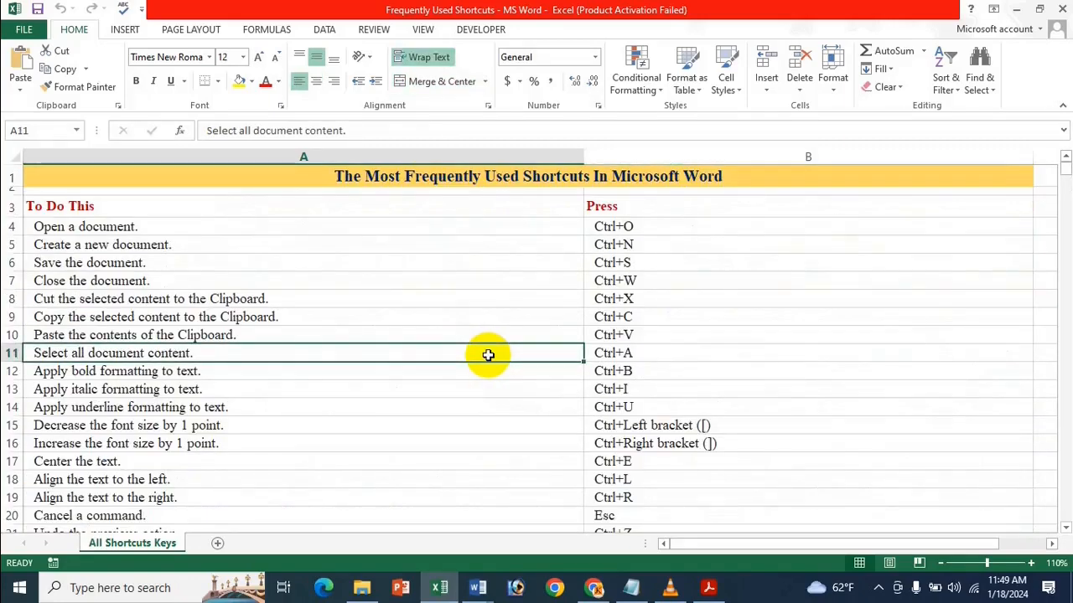
left_click(480, 191)
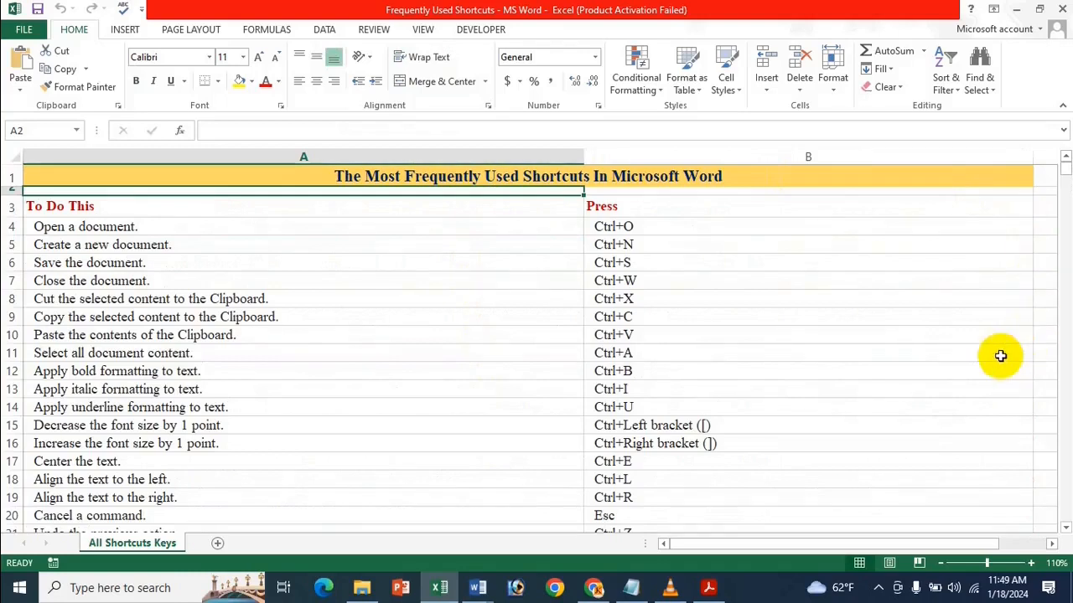
left_click(683, 177)
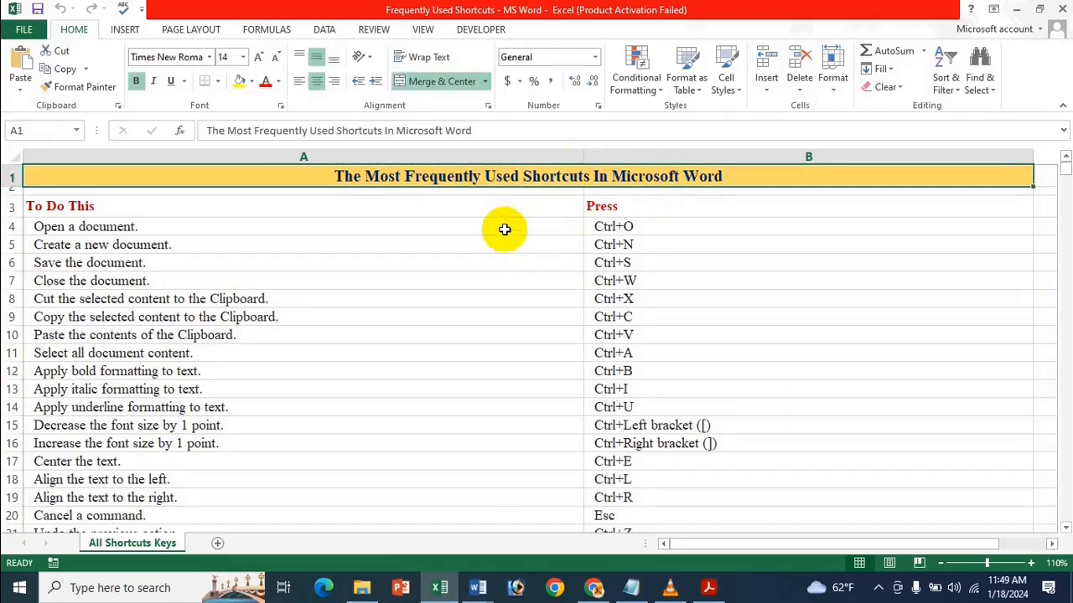
left_click(608, 190)
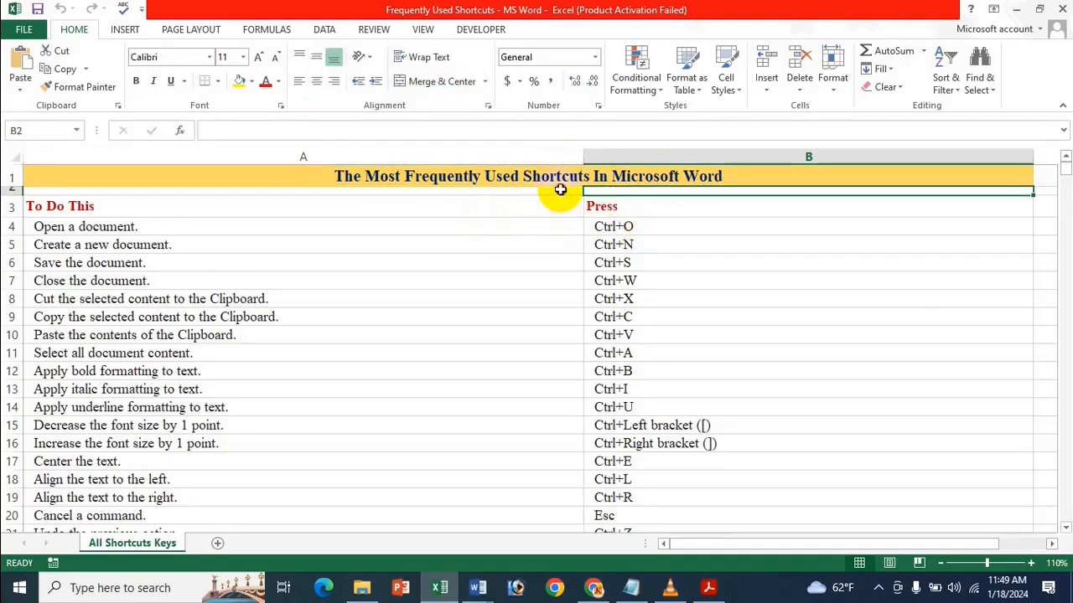
left_click(559, 191)
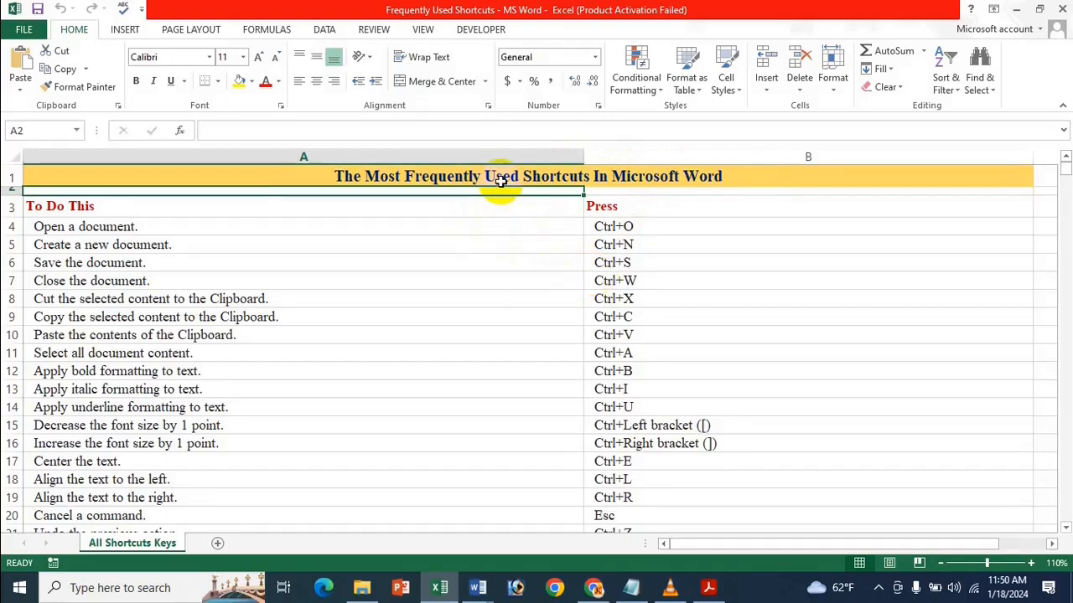
left_click(472, 258)
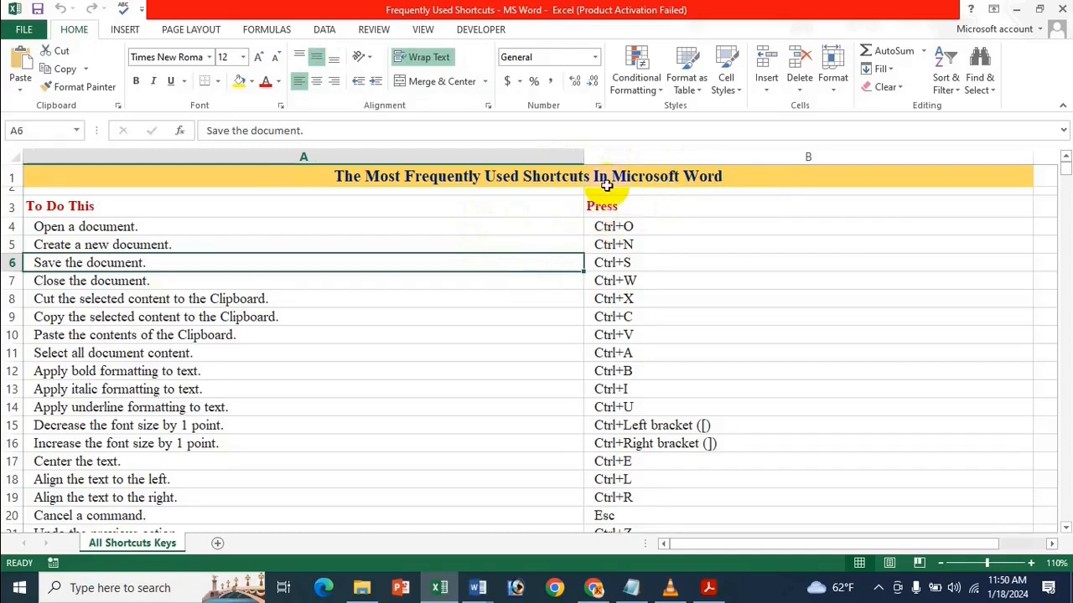
left_click(618, 278)
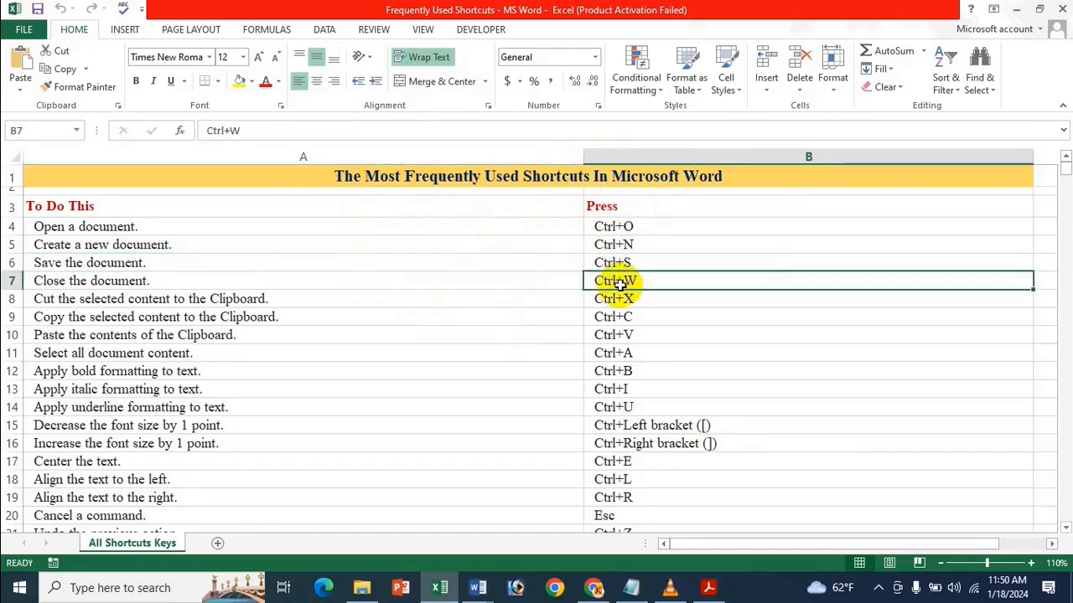
- Find the Preview And Print Documents section in the shortcuts list and check the shortcut for printing the document
scroll(618, 283, "down", 20)
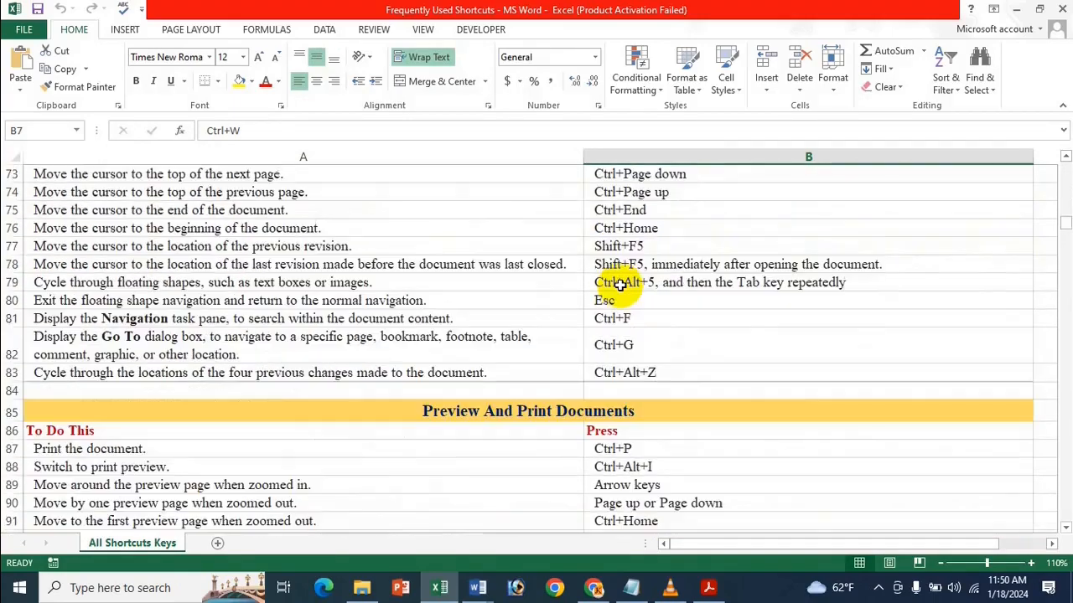
scroll(619, 283, "down", 5)
scroll(619, 284, "up", 2)
scroll(612, 285, "down", 1)
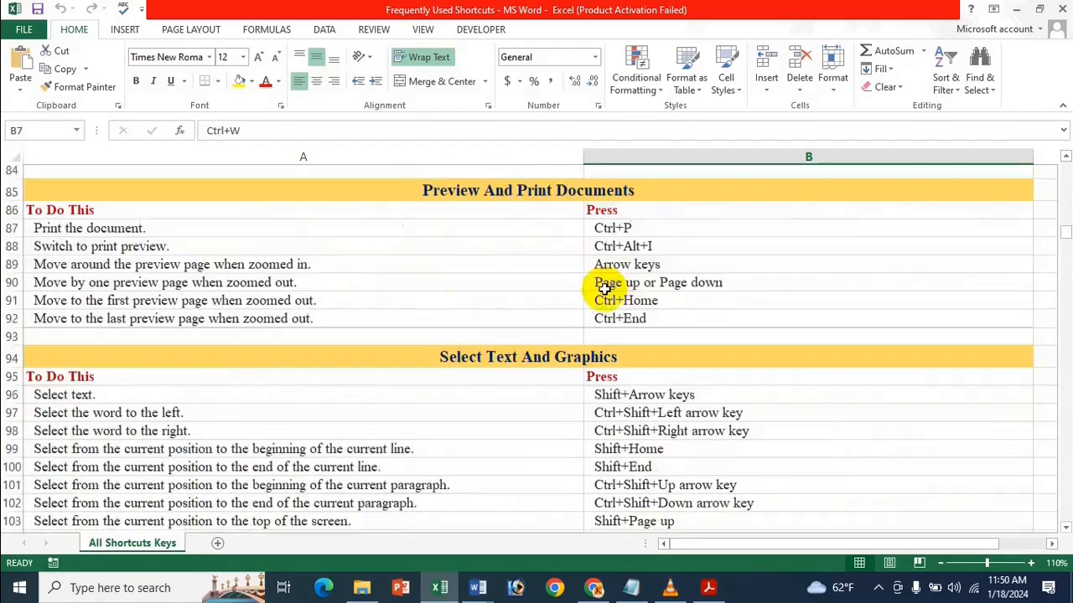
scroll(604, 287, "down", 1)
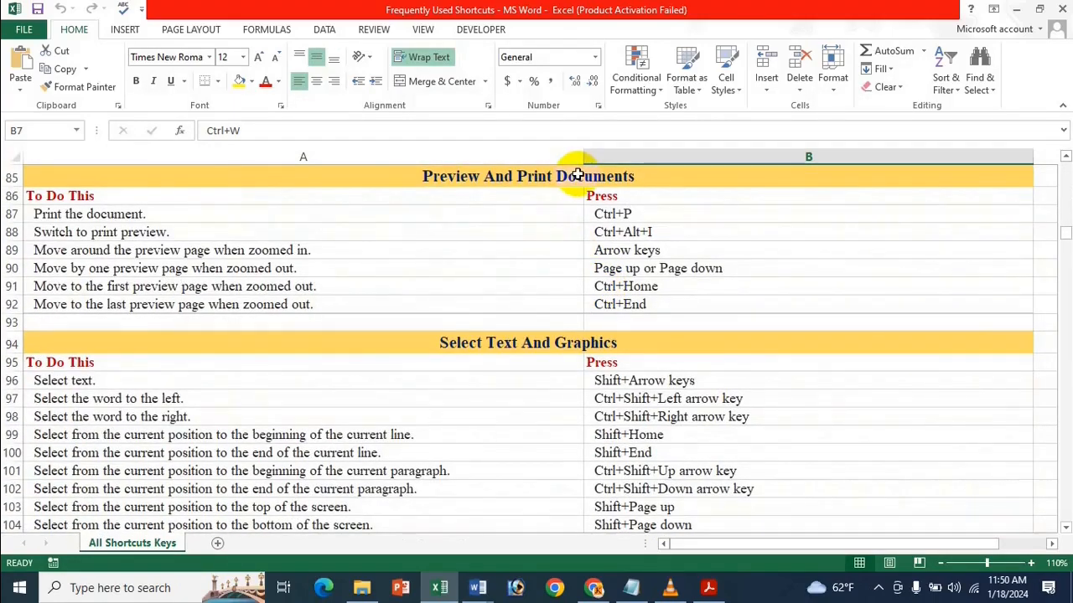
left_click(542, 229)
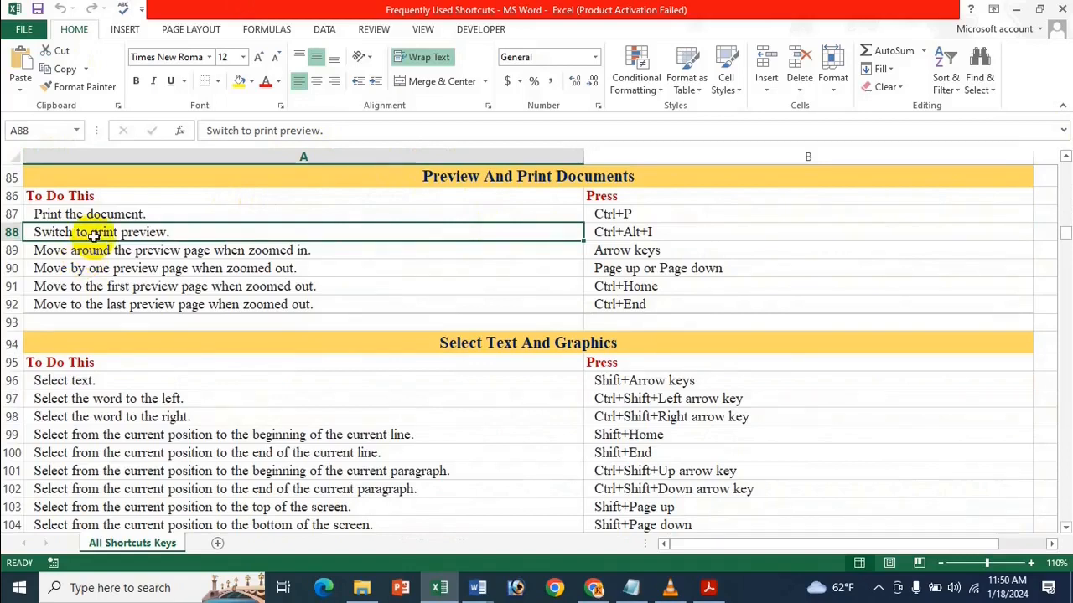
left_click(137, 215)
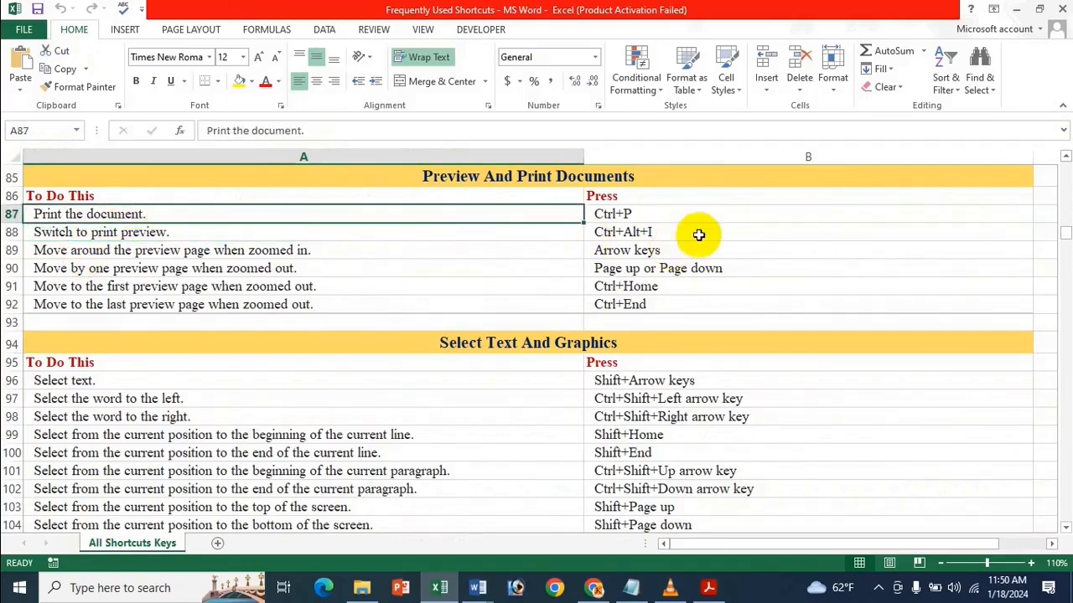
left_click(674, 211)
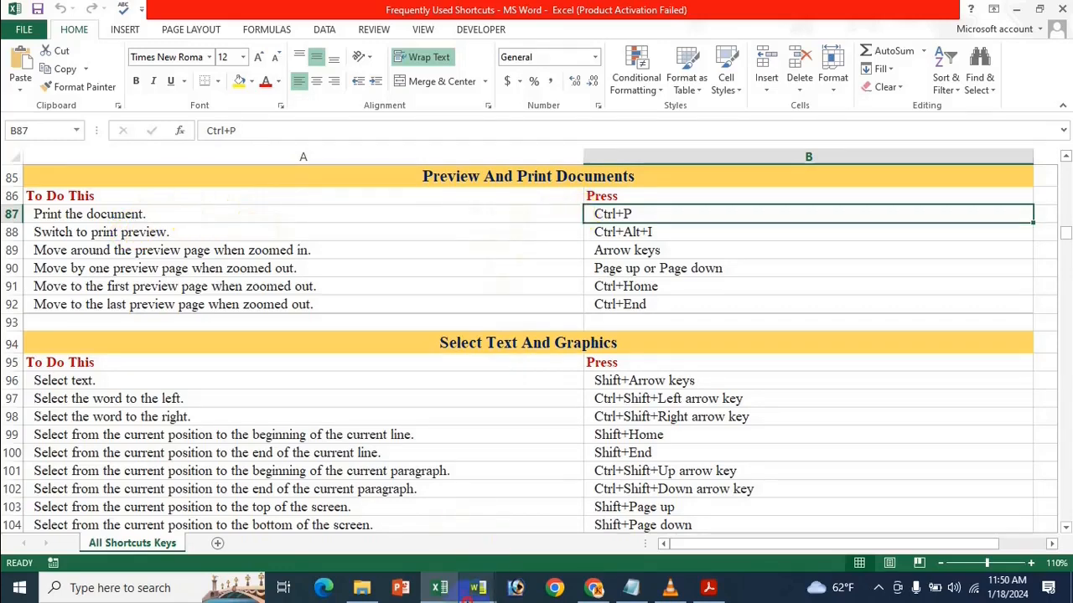
- Switch to the Restaurant Business Plan document in Word, view its print preview and return to the document
mouse_move(476, 585)
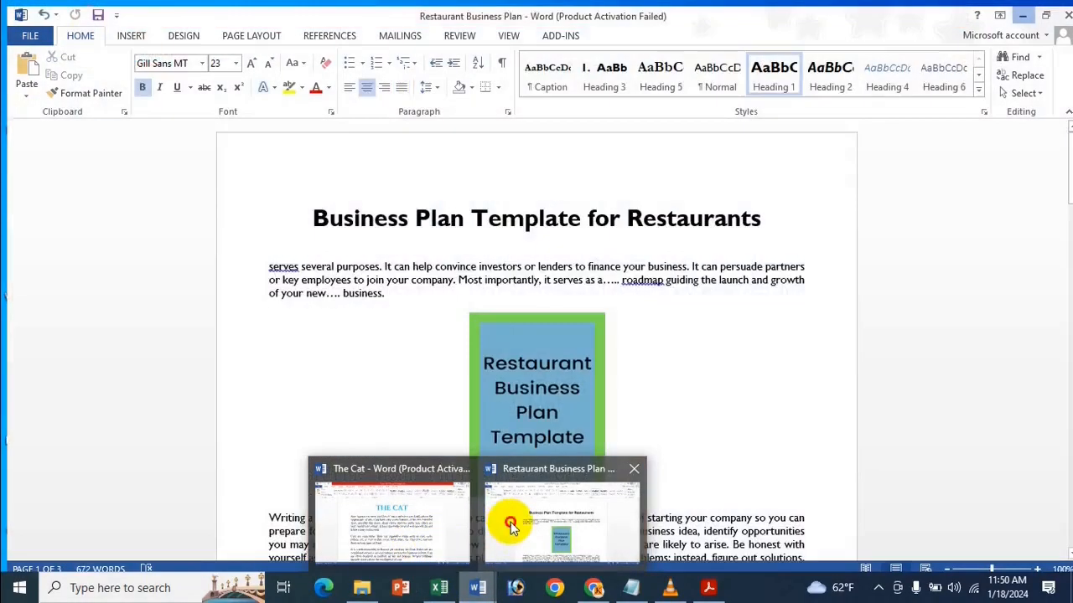
left_click(505, 531)
left_click(419, 273)
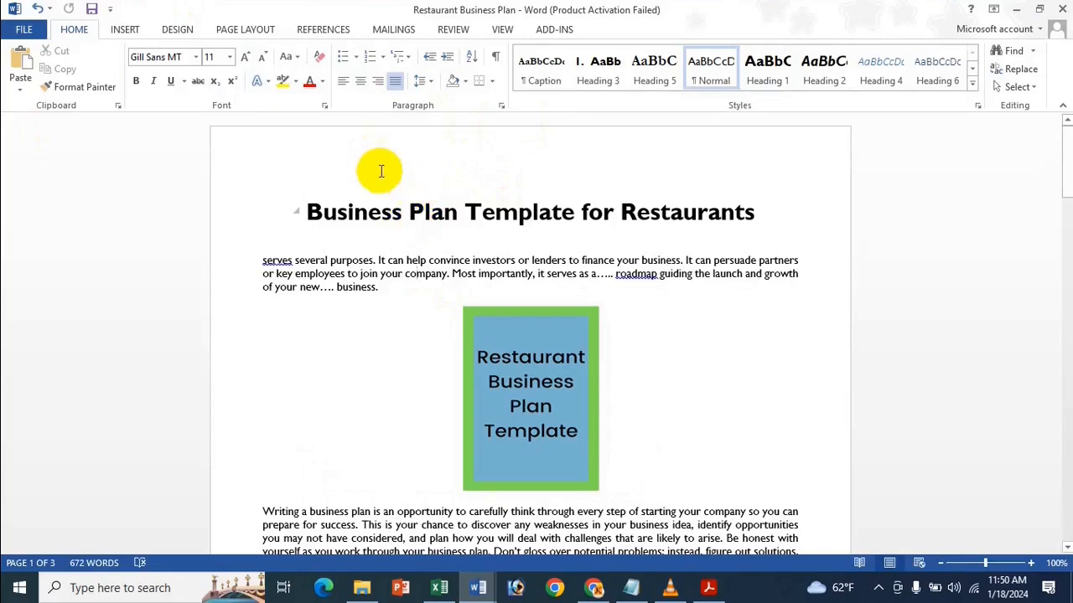
left_click(17, 29)
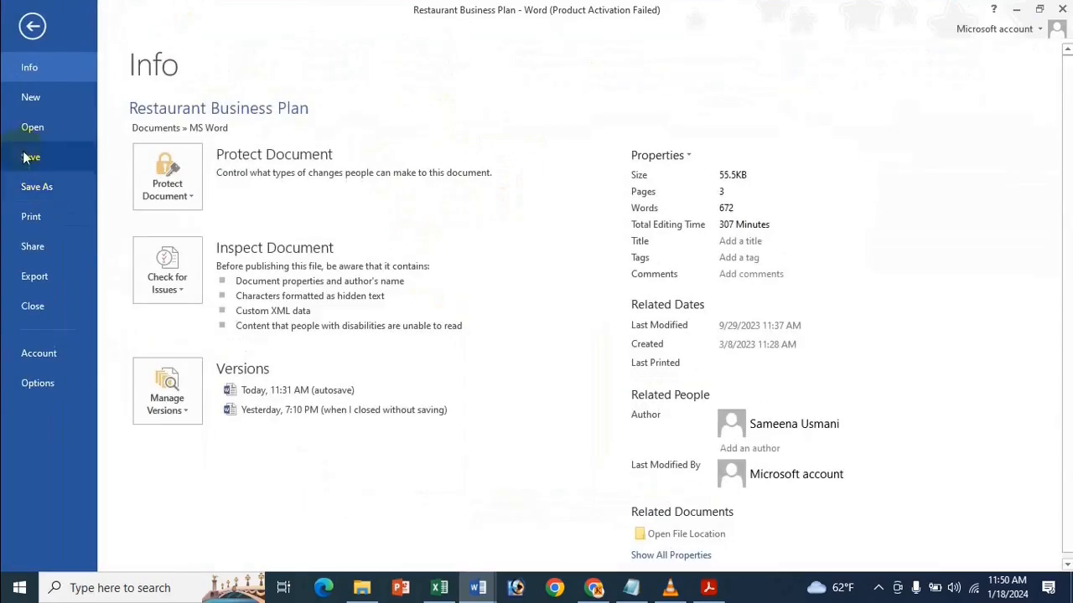
left_click(44, 220)
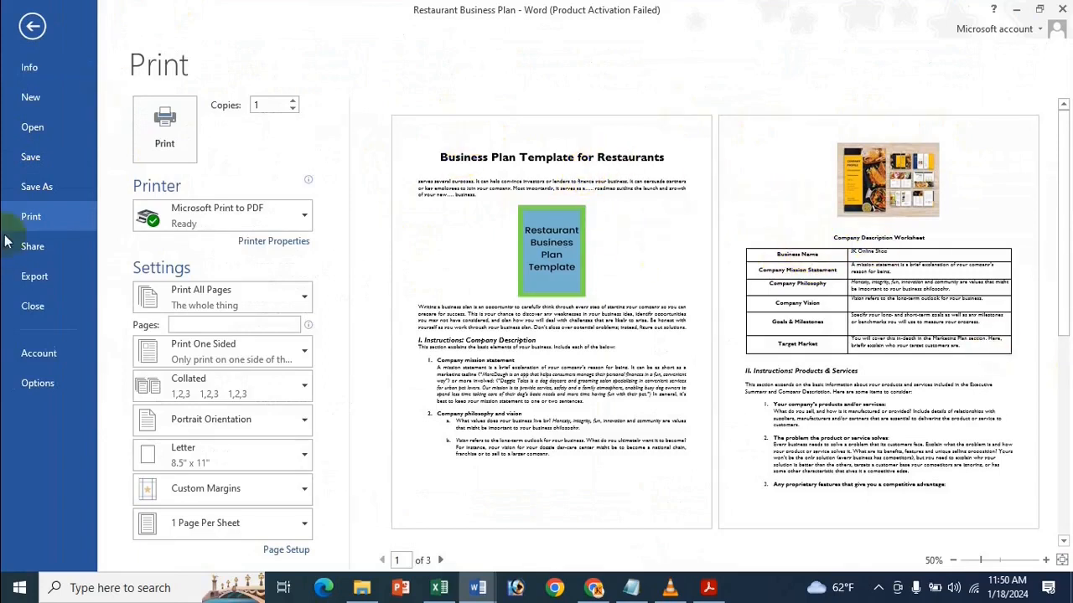
left_click(32, 26)
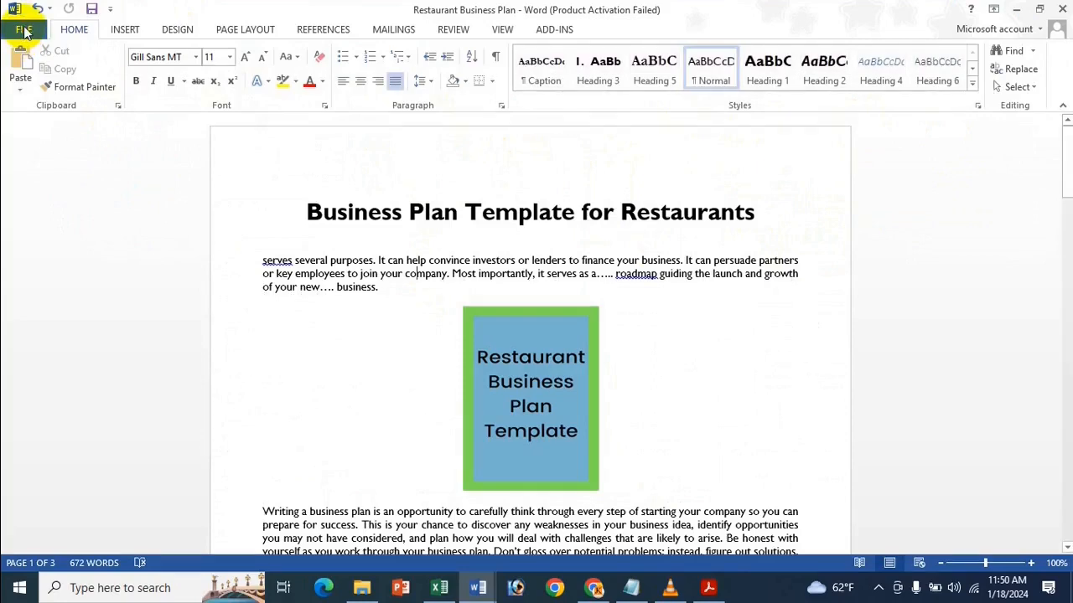
- Open the print settings and preview of the business plan once more, and go back to the document text
left_click(23, 30)
left_click(34, 218)
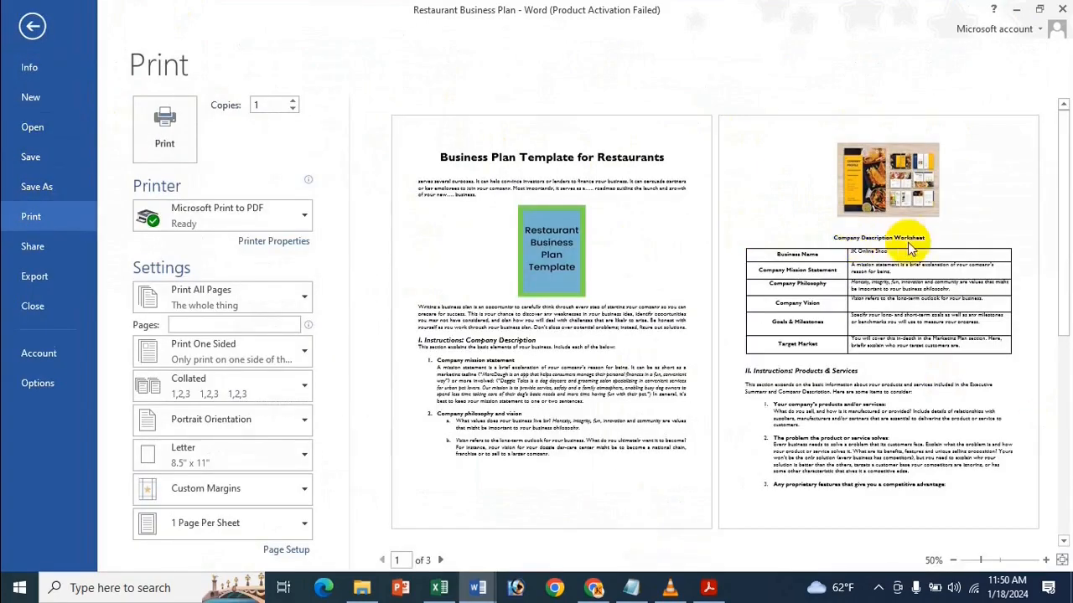
left_click(20, 29)
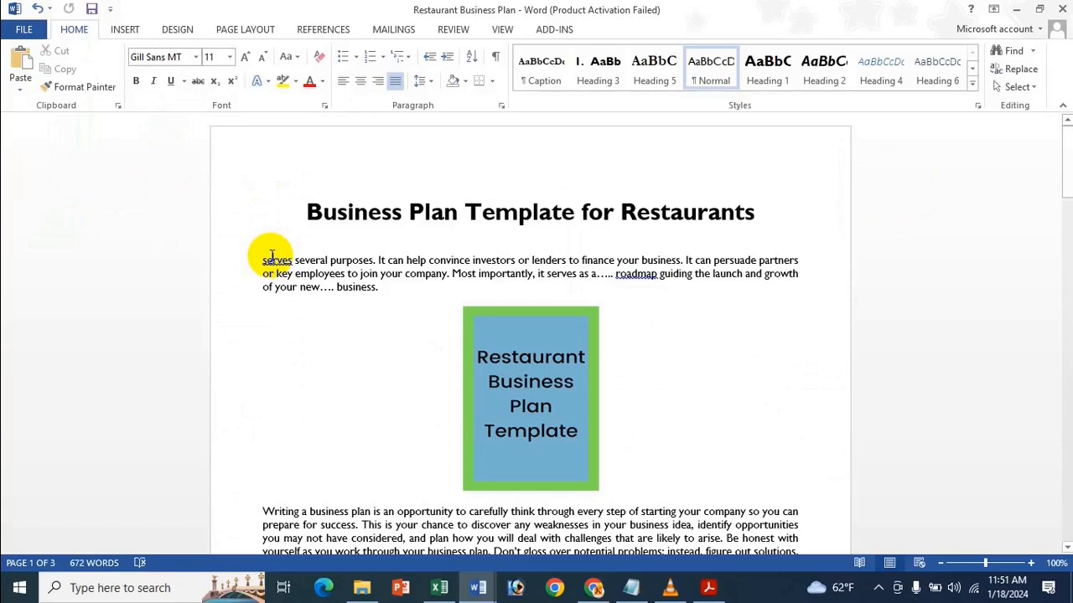
- Show the business plan's print preview using the print shortcut, close it and switch to the shortcuts list in Excel
key("ctrl+p")
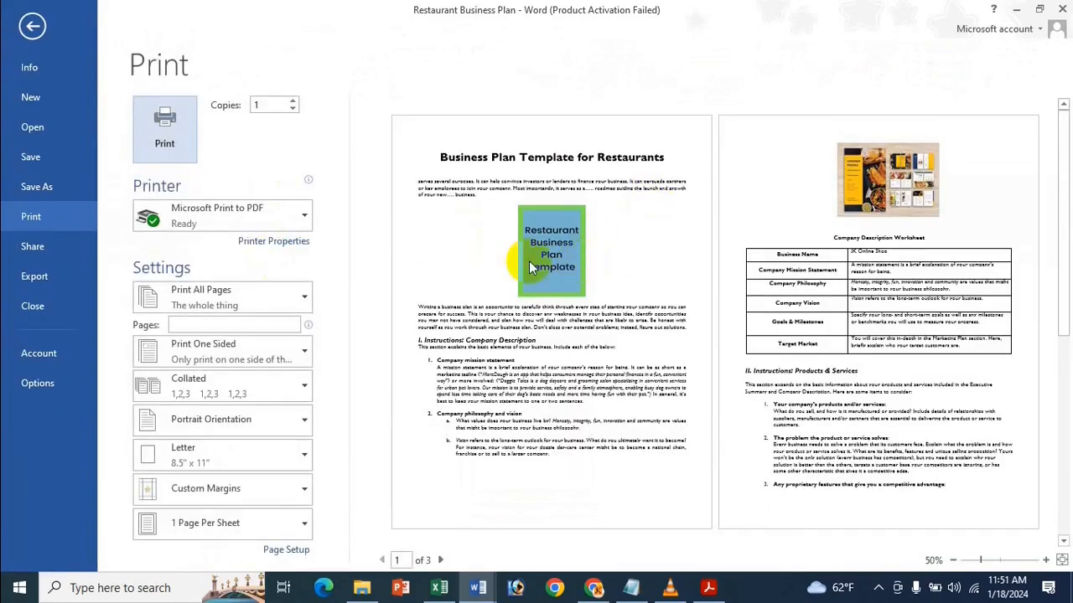
left_click(27, 30)
left_click(440, 589)
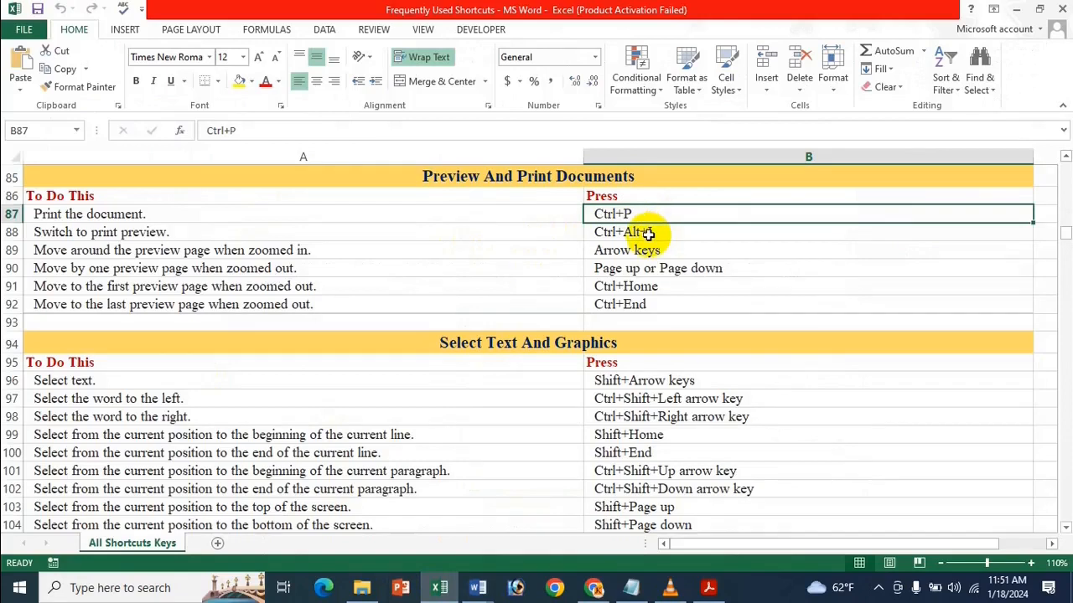
- Switch to the Restaurant Business Plan in Word, view and close its print preview, and reopen the preview from the document title
mouse_move(480, 596)
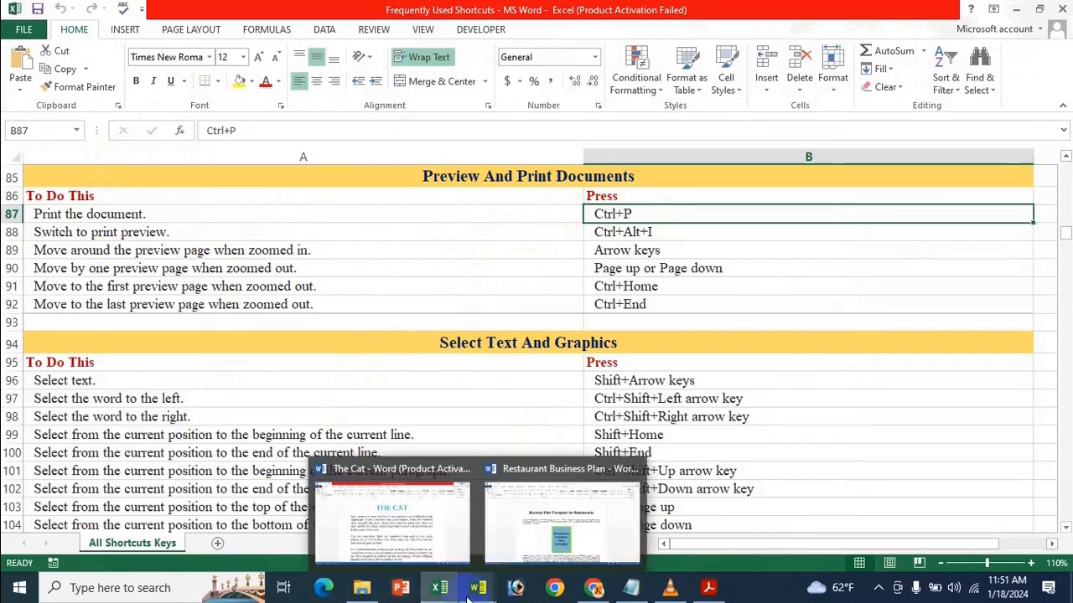
left_click(506, 546)
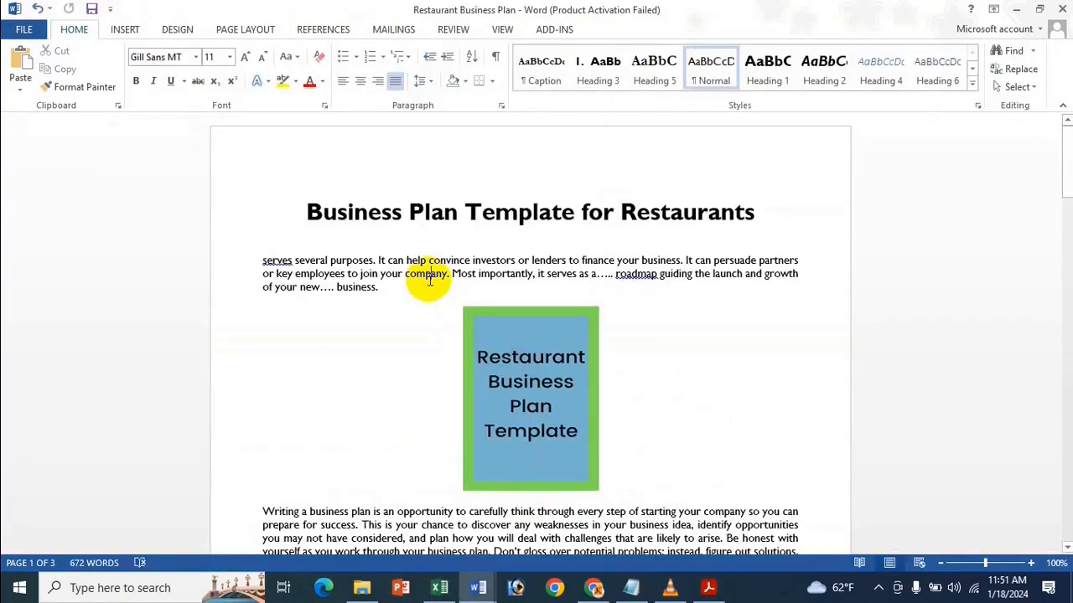
key("ctrl+p")
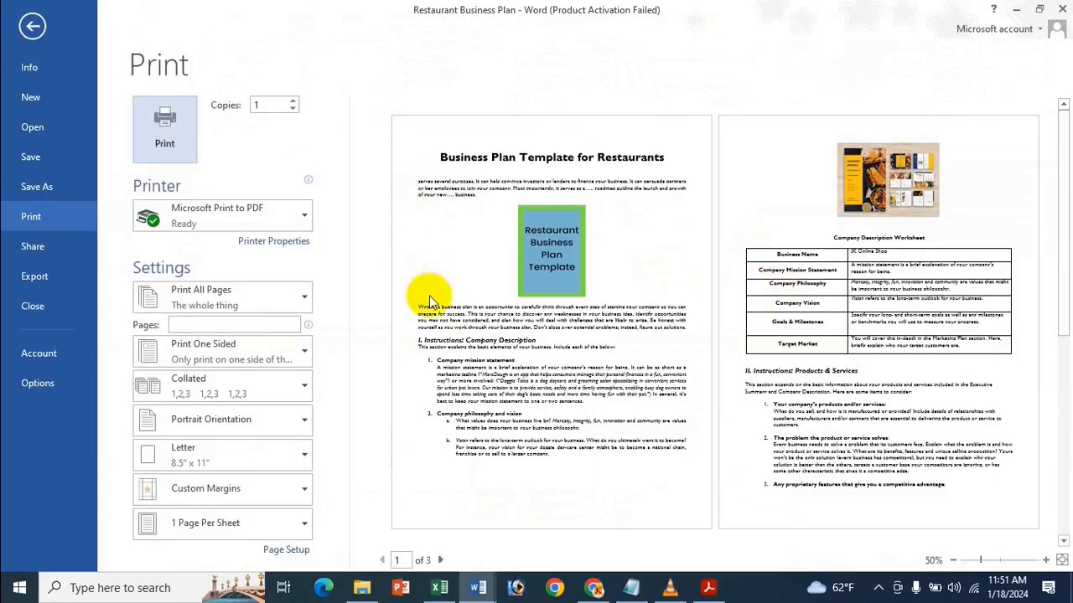
left_click(28, 27)
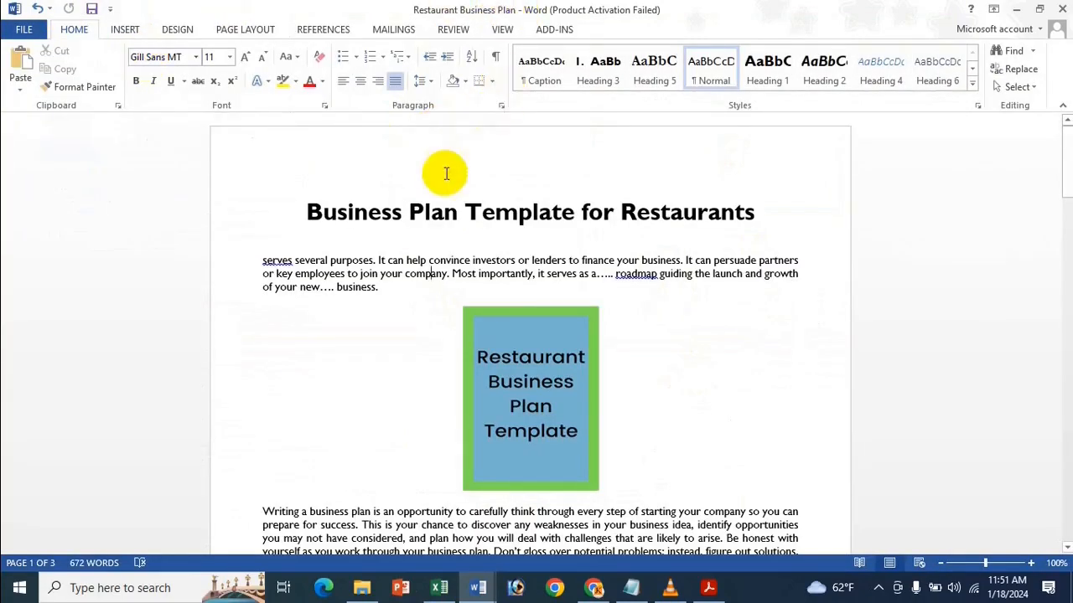
left_click_drag(433, 210, 450, 206)
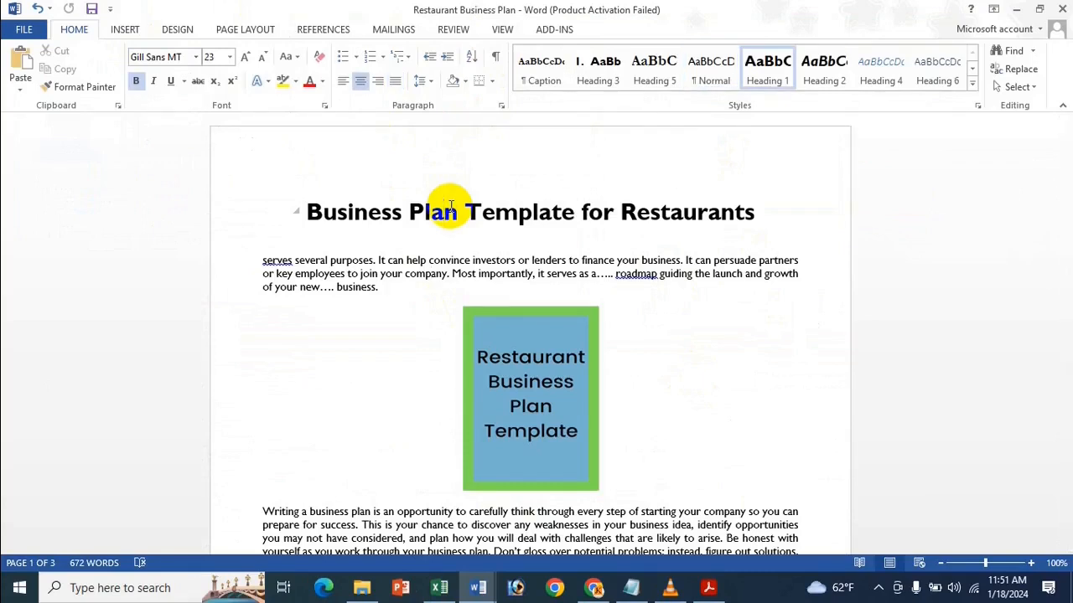
key("ctrl+p")
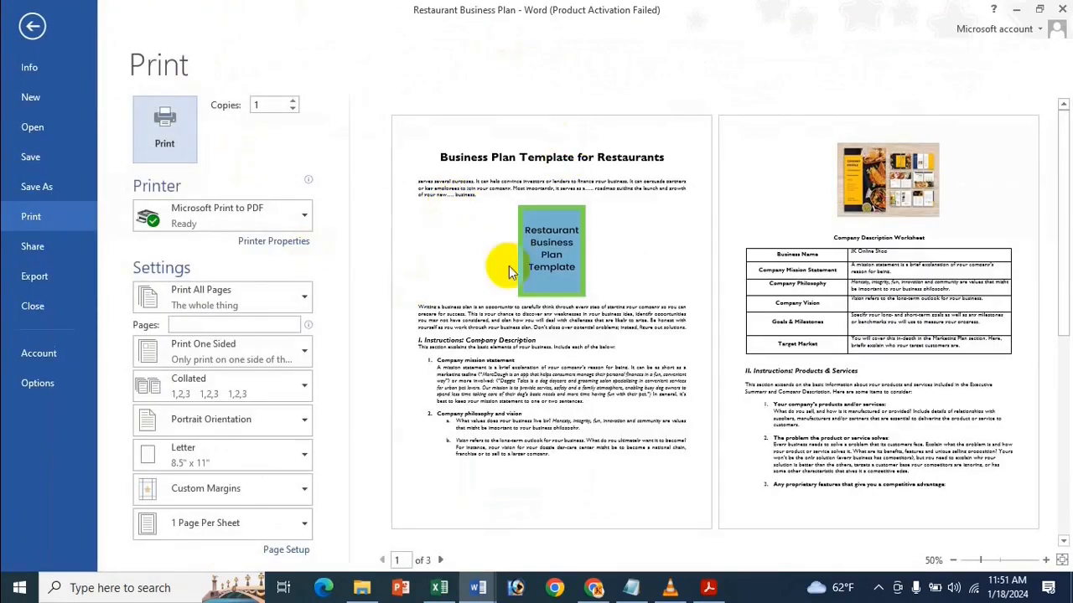
- Check the shortcut for moving around the zoomed-in preview page in the Excel list and return to the print preview in Word
left_click(438, 589)
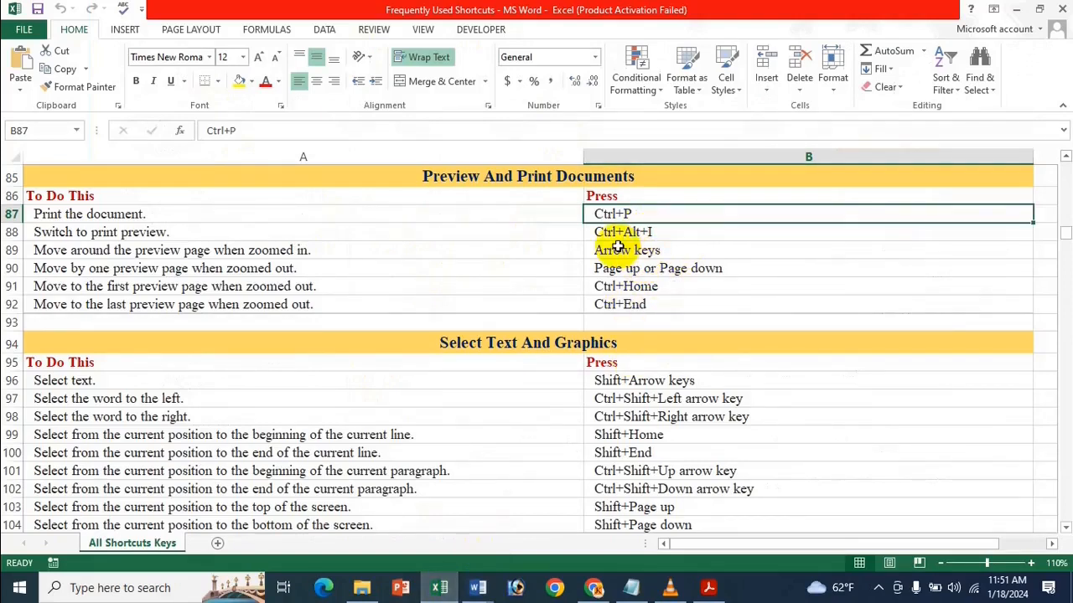
left_click(662, 252)
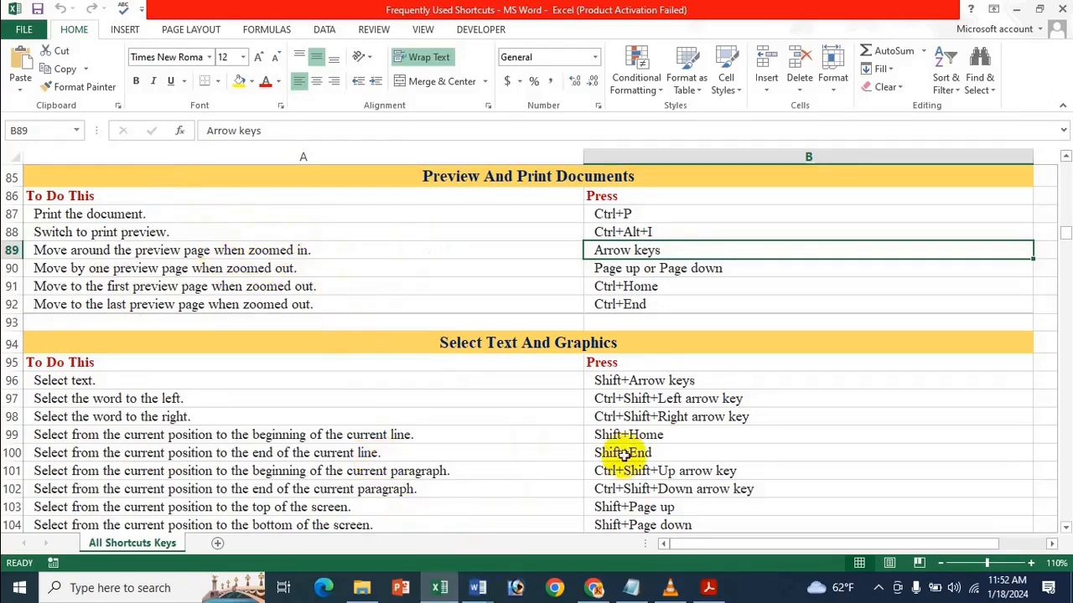
mouse_move(476, 586)
left_click(556, 521)
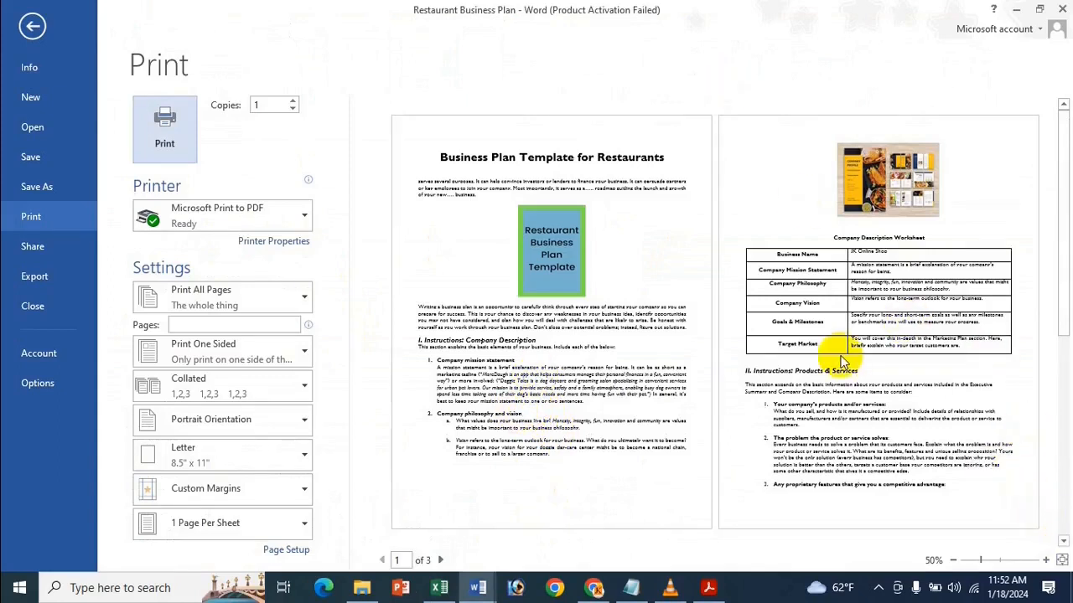
- Enlarge the business plan's print preview to 140% zoom
left_click(1046, 562)
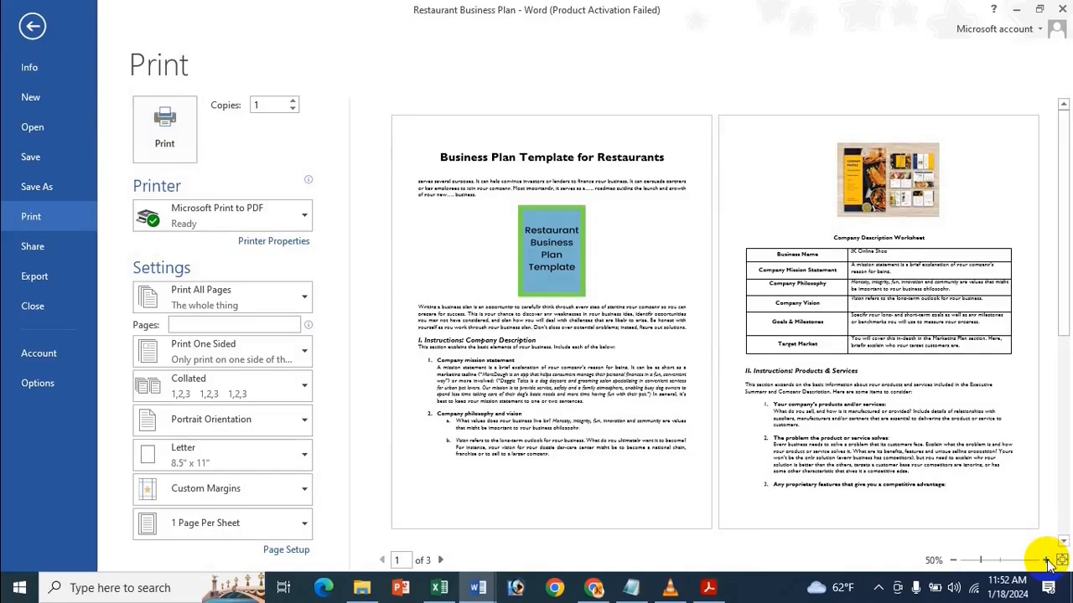
left_click(1046, 562)
left_click(1046, 561)
left_click(1046, 561)
left_click(1045, 561)
left_click(1045, 561)
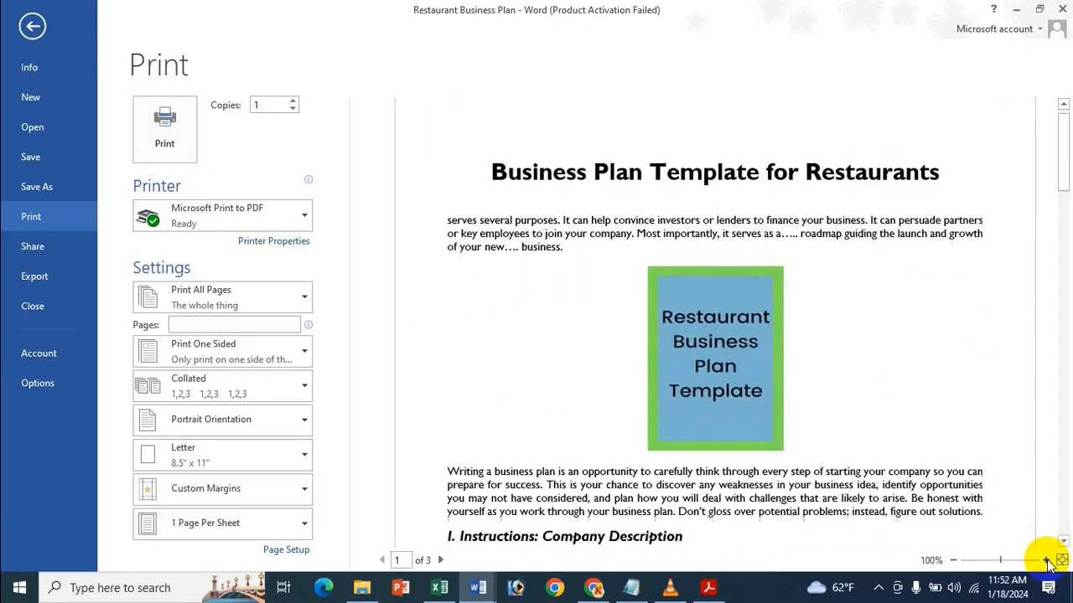
left_click(1046, 561)
left_click(1046, 562)
left_click(1046, 562)
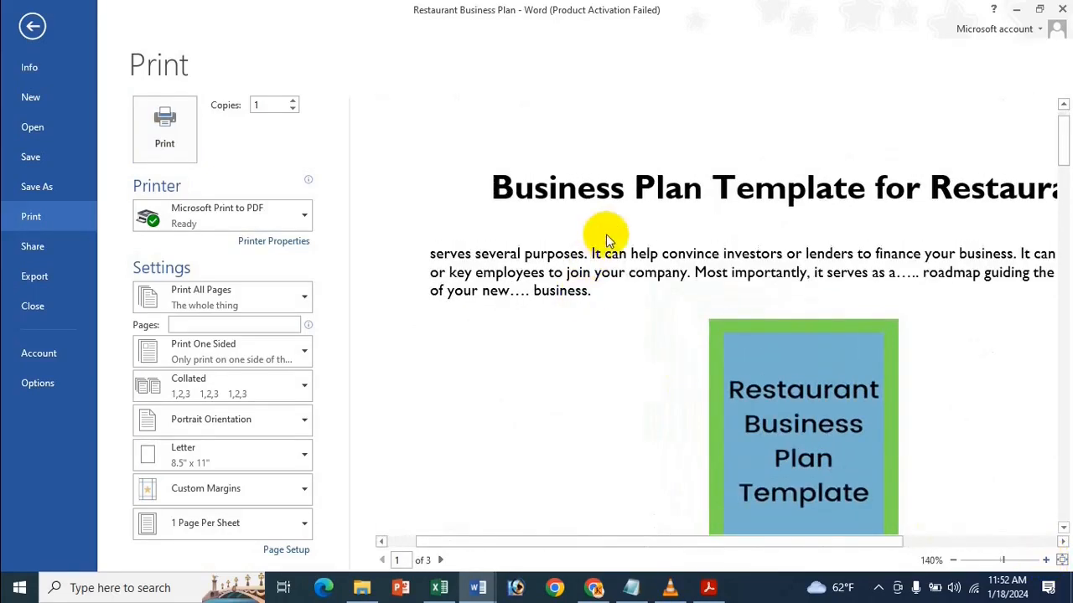
- Move sideways and vertically around the zoomed-in first preview page, returning to its title
left_click(483, 161)
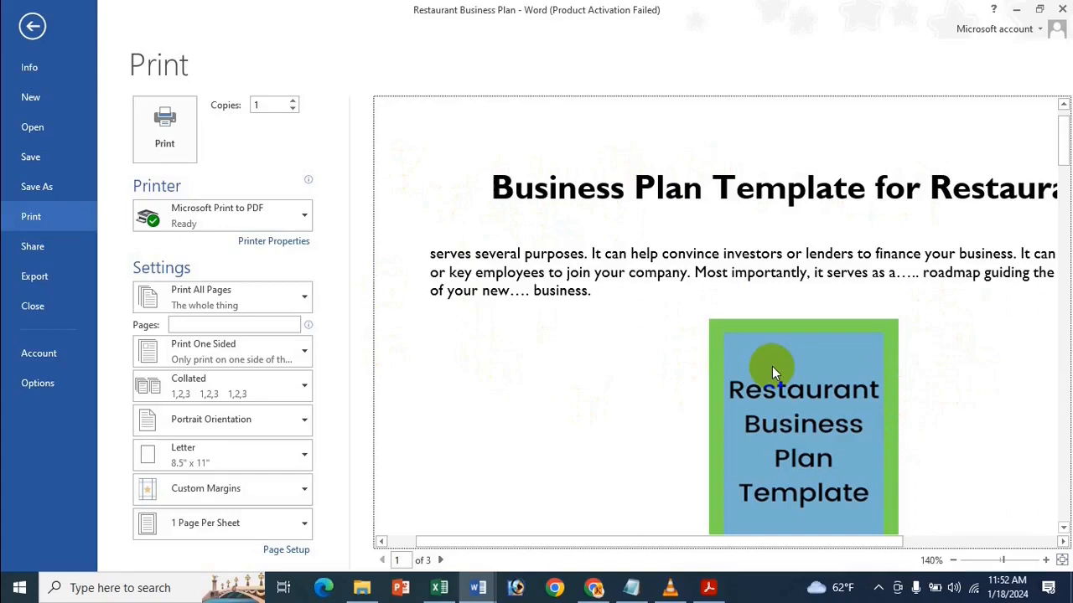
scroll(772, 366, "right", 5)
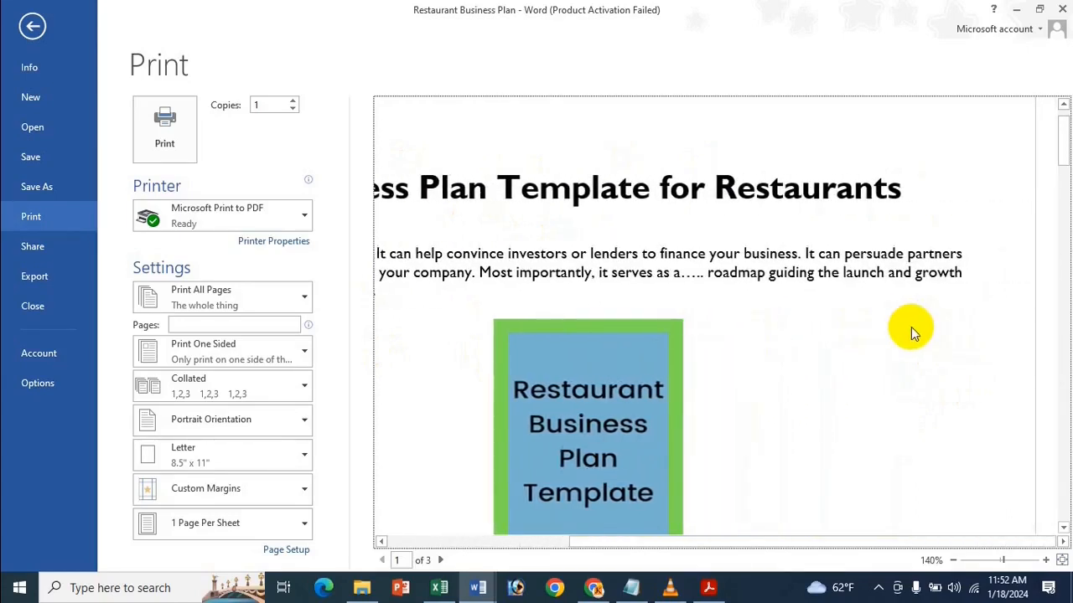
scroll(911, 327, "left", 3)
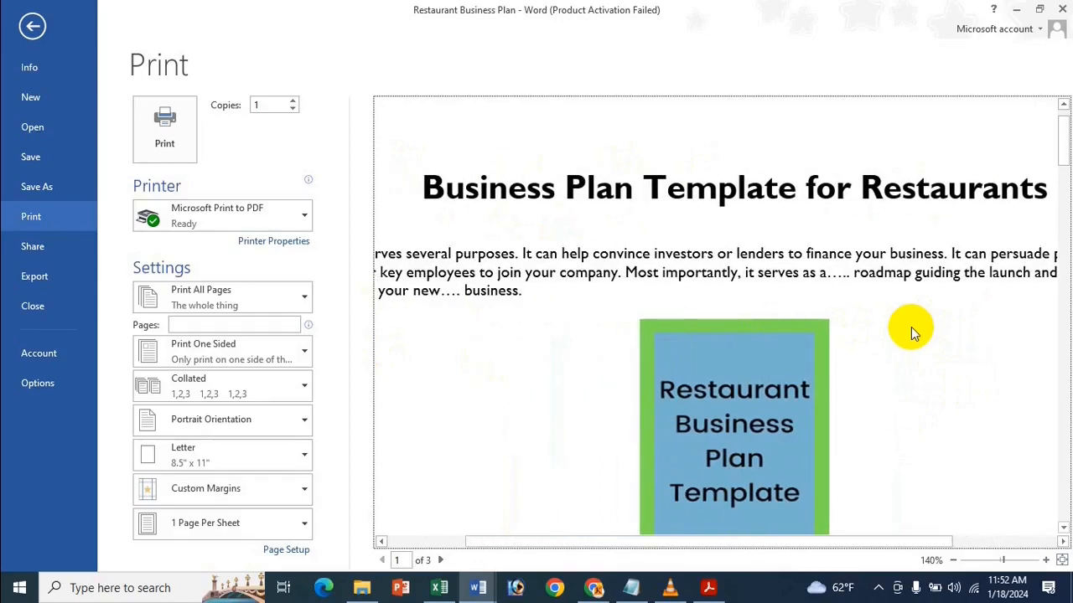
scroll(910, 326, "left", 2)
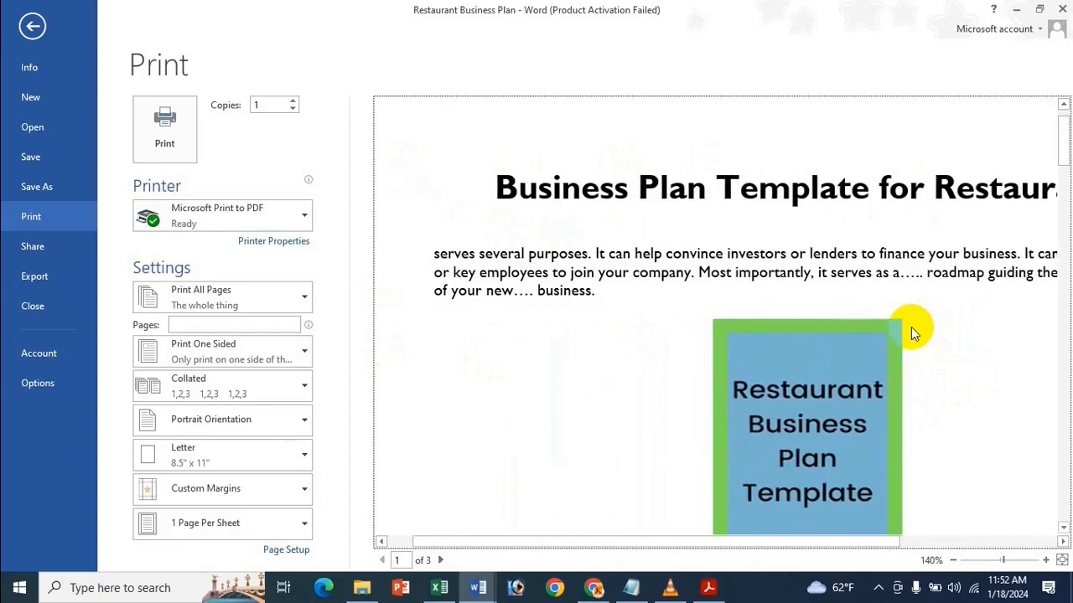
scroll(911, 327, "right", 3)
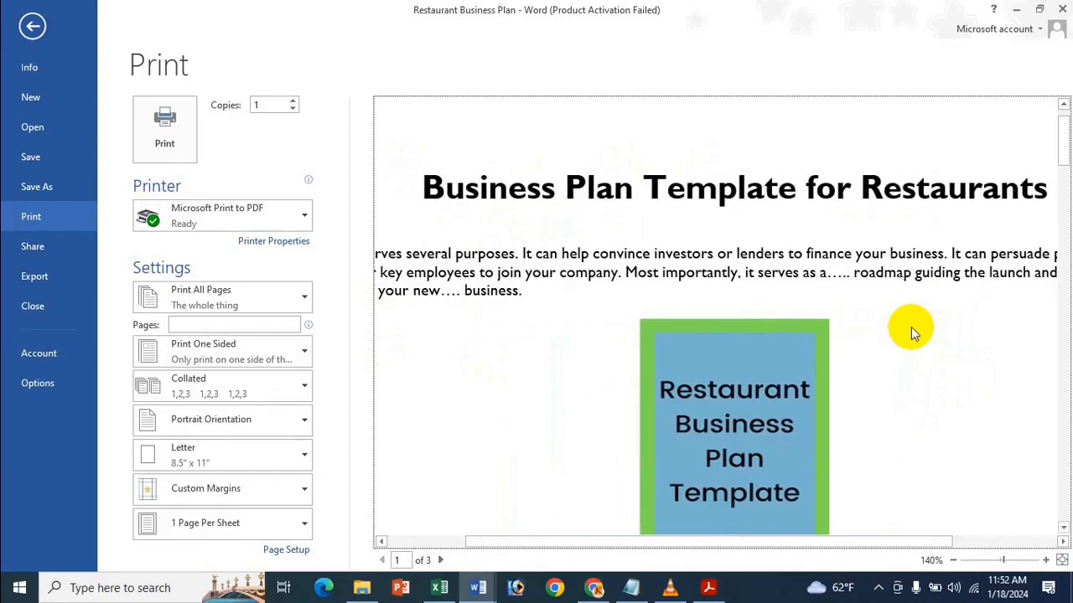
scroll(910, 327, "down", 2)
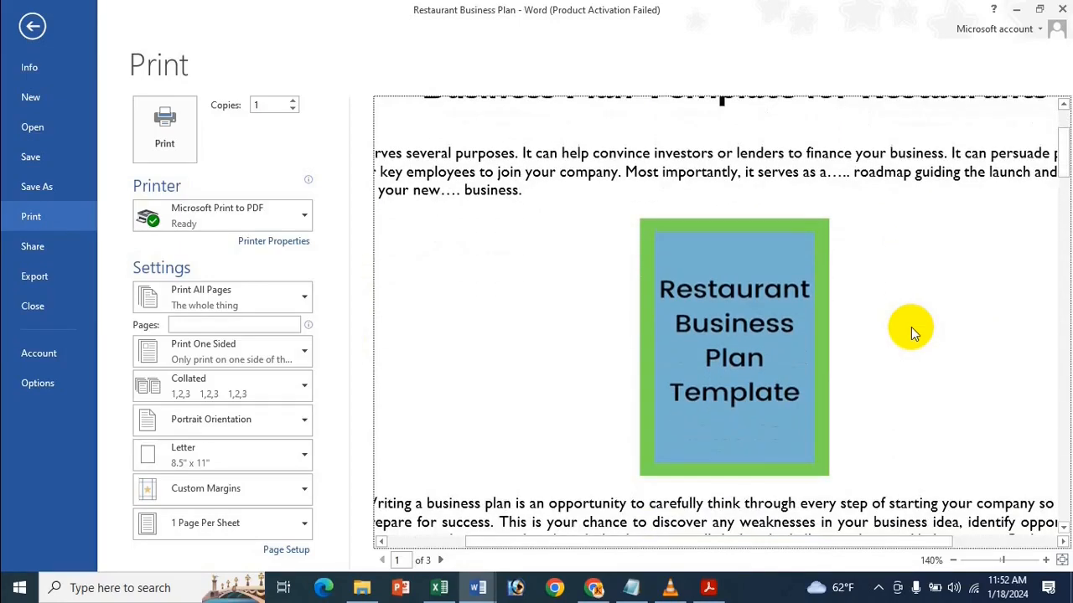
scroll(910, 327, "down", 8)
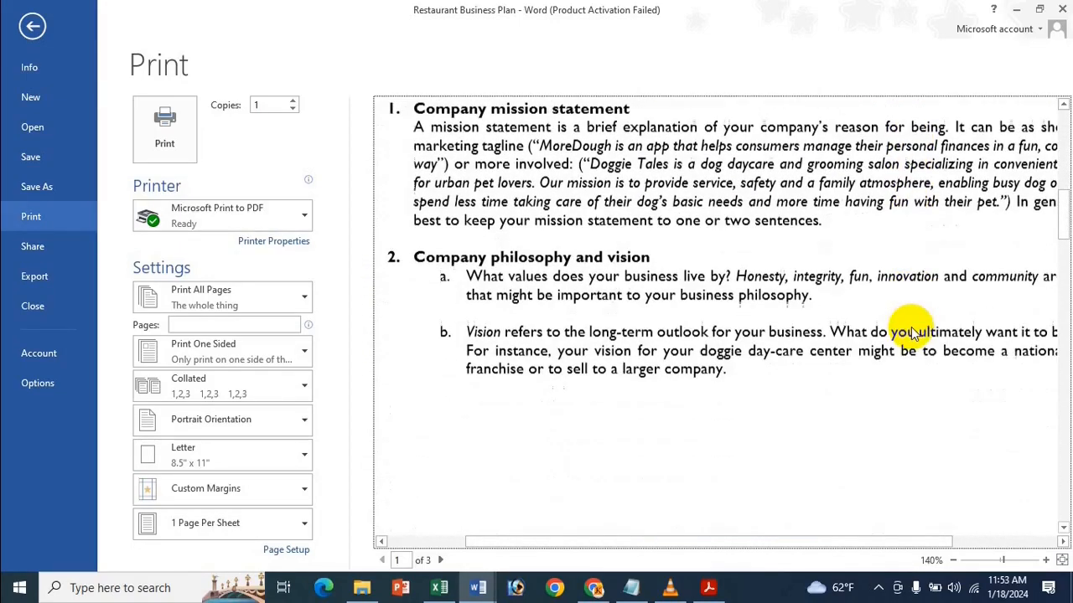
scroll(911, 332, "up", 3)
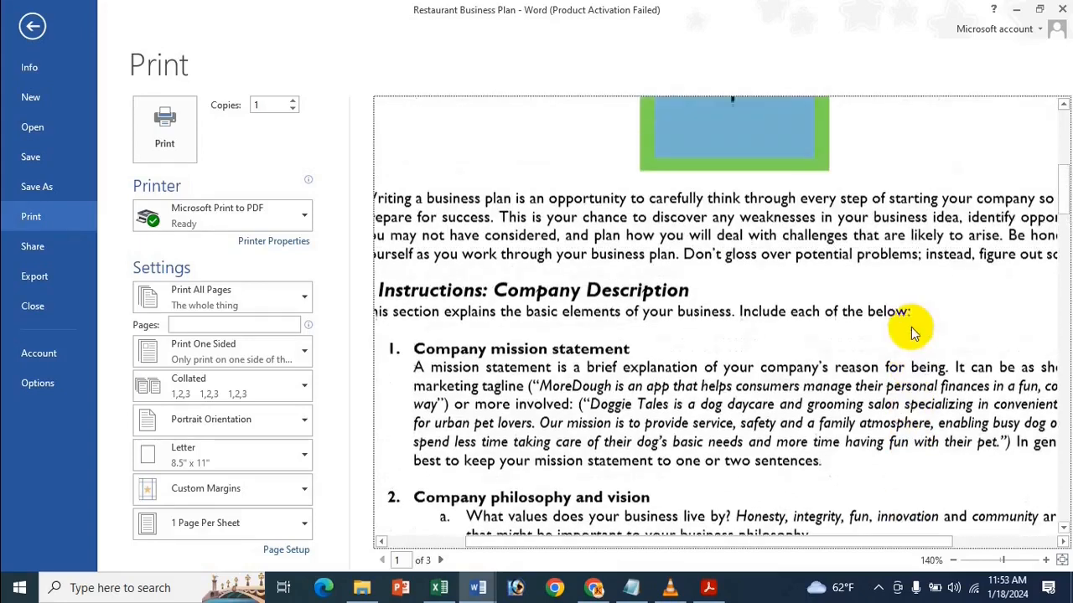
scroll(911, 326, "up", 5)
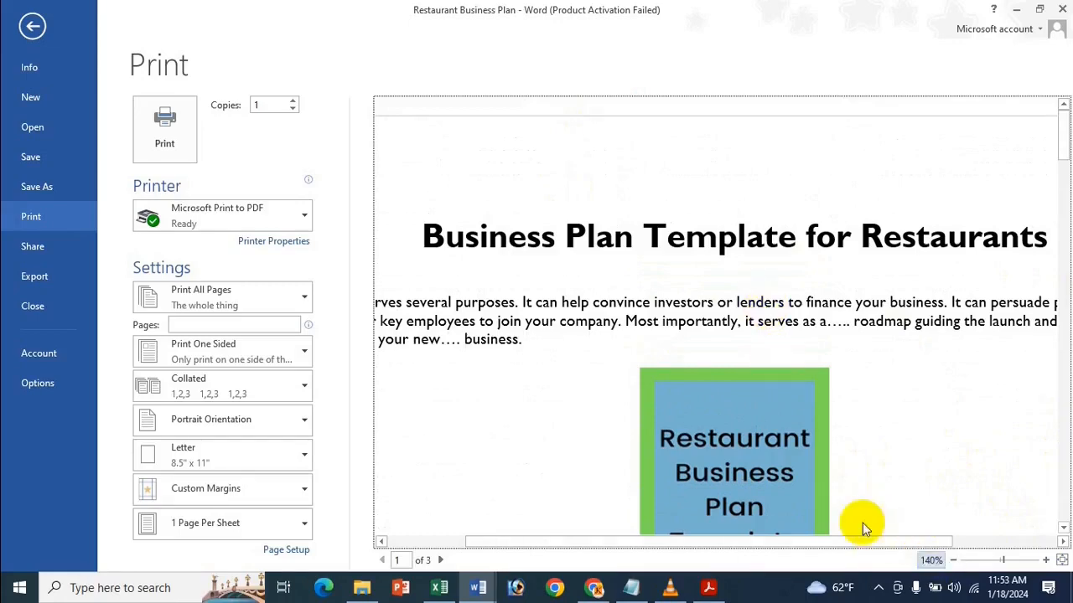
- Check the shortcut for moving by one preview page in the Excel list and return to the Restaurant Business Plan preview in Word
left_click(439, 589)
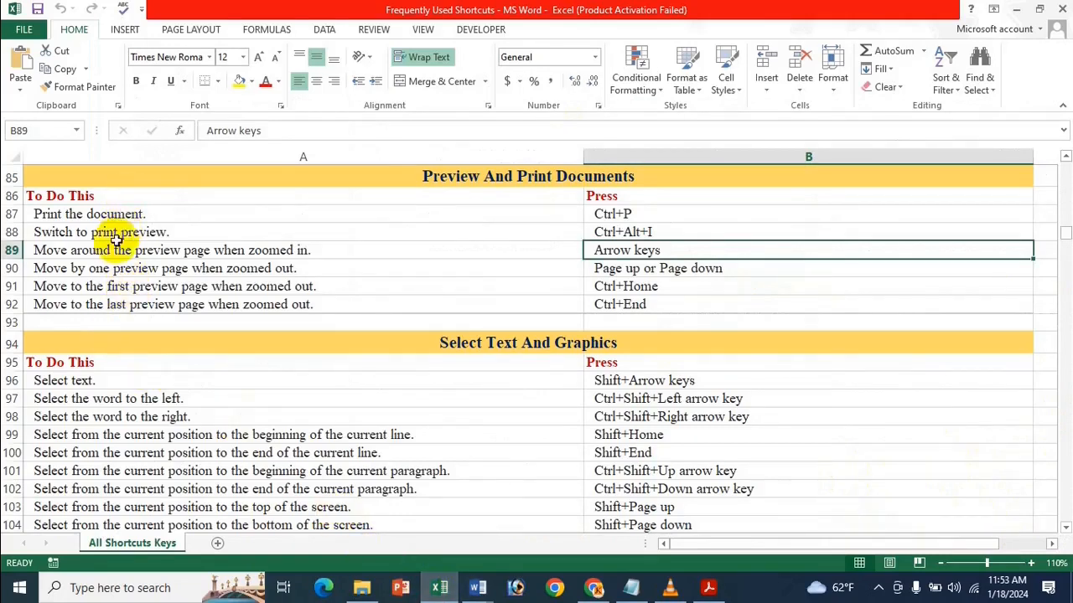
left_click(625, 269)
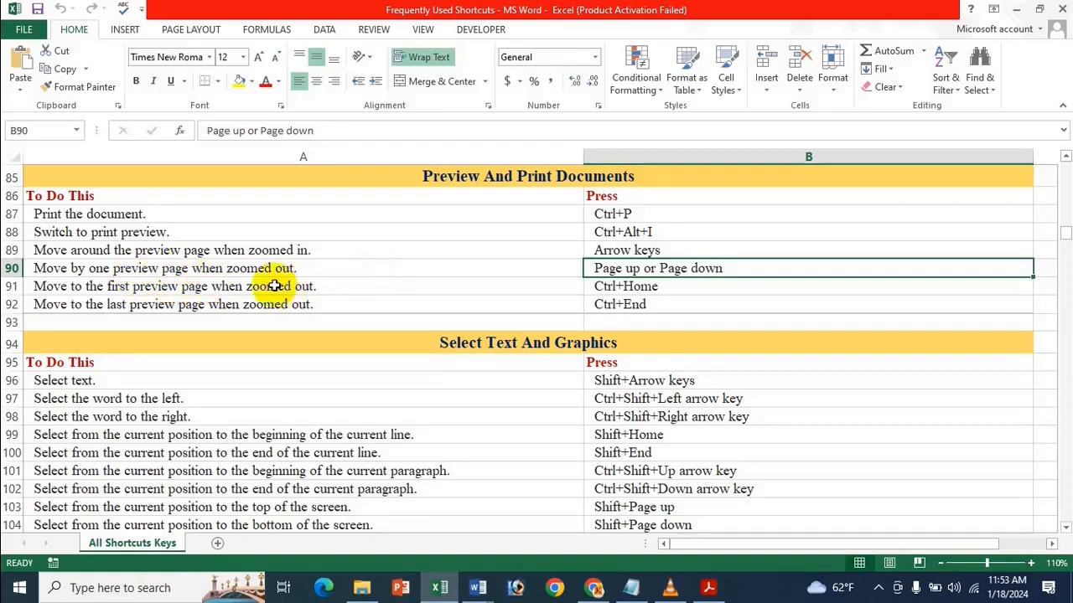
left_click(477, 587)
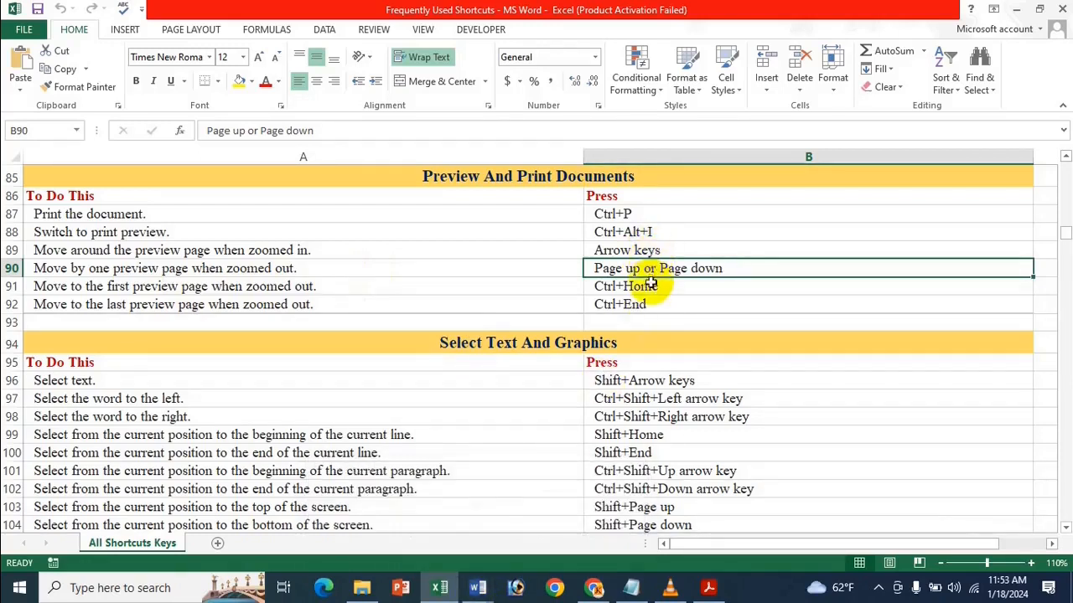
left_click(477, 587)
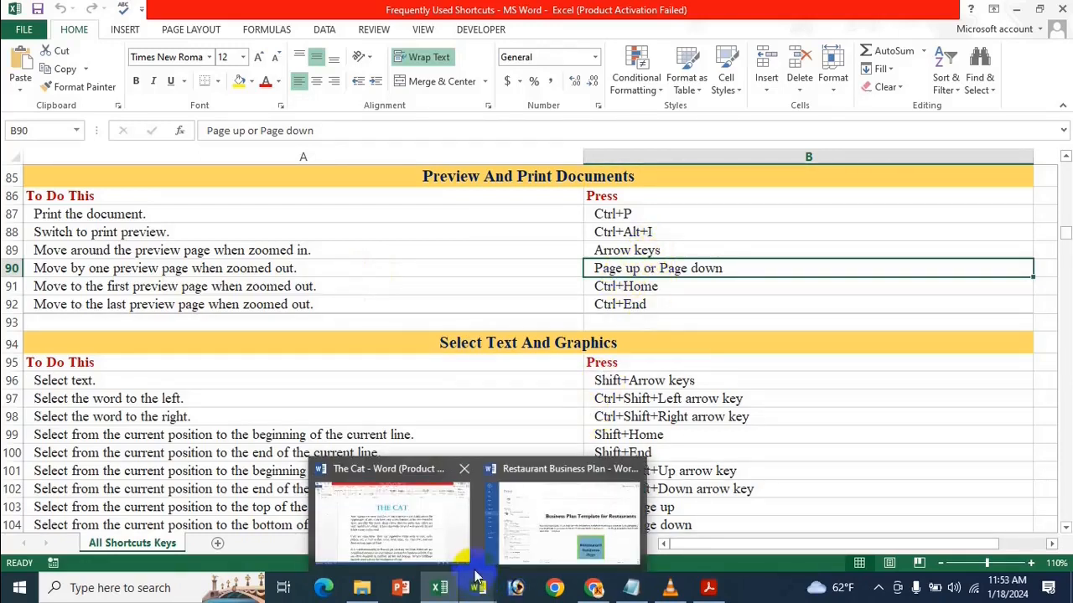
left_click(537, 548)
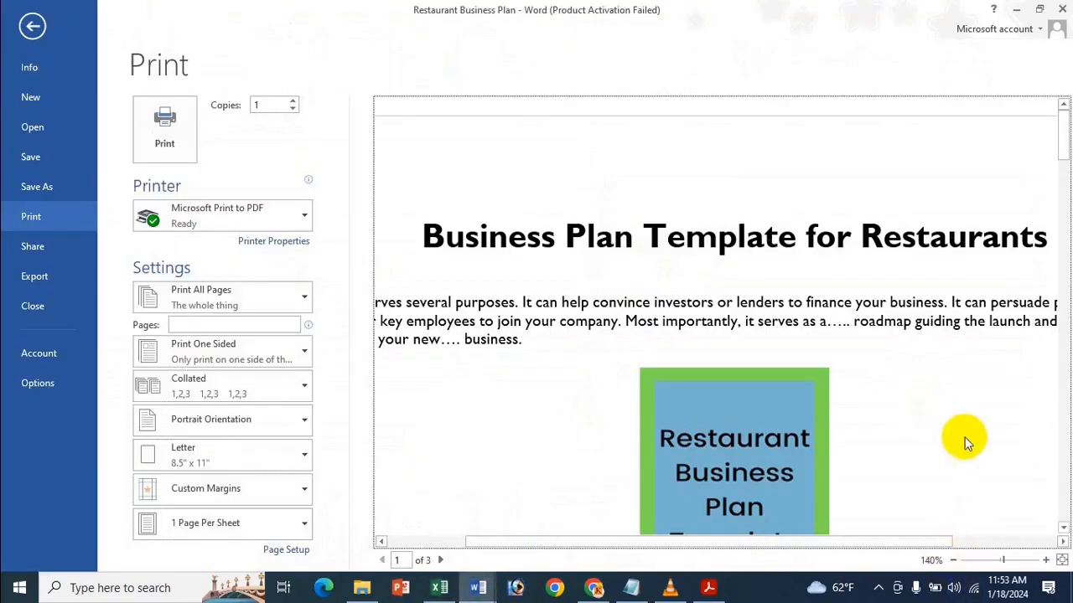
- Reduce the preview zoom to 110%, go back to the document text and reopen the print preview
left_click(953, 560)
left_click(952, 561)
left_click(953, 561)
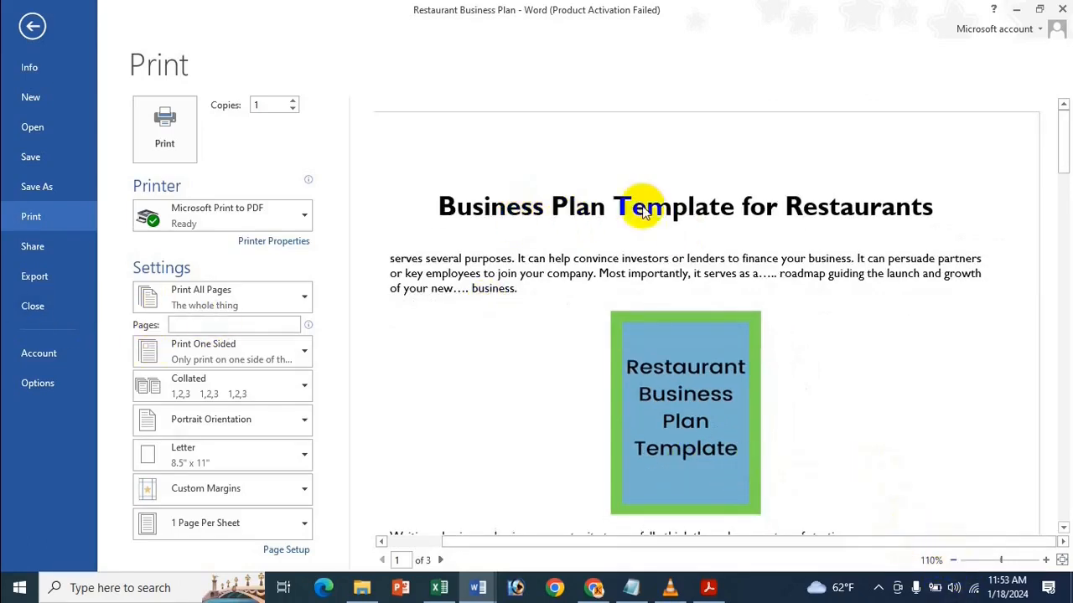
left_click(32, 26)
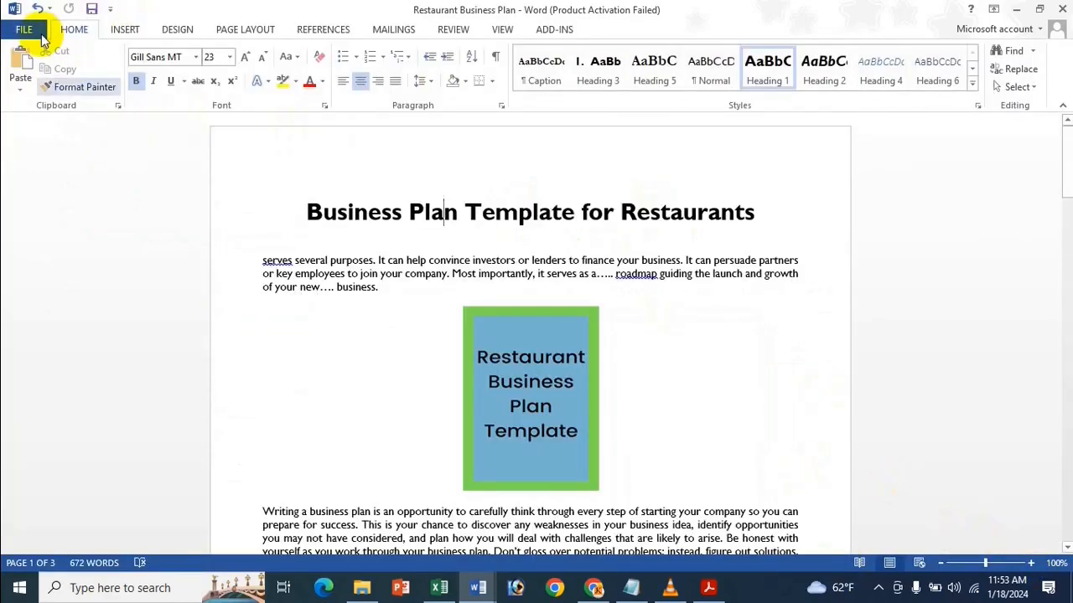
left_click(10, 32)
left_click(48, 221)
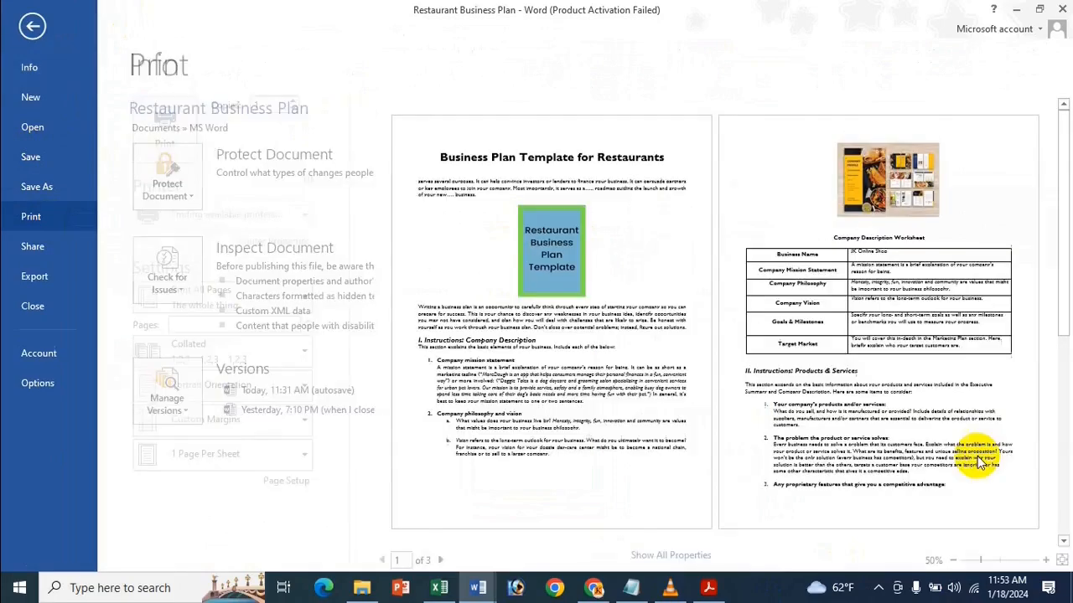
- Try smaller and larger zoom levels in the print preview and set the zoom to 80%
left_click(953, 561)
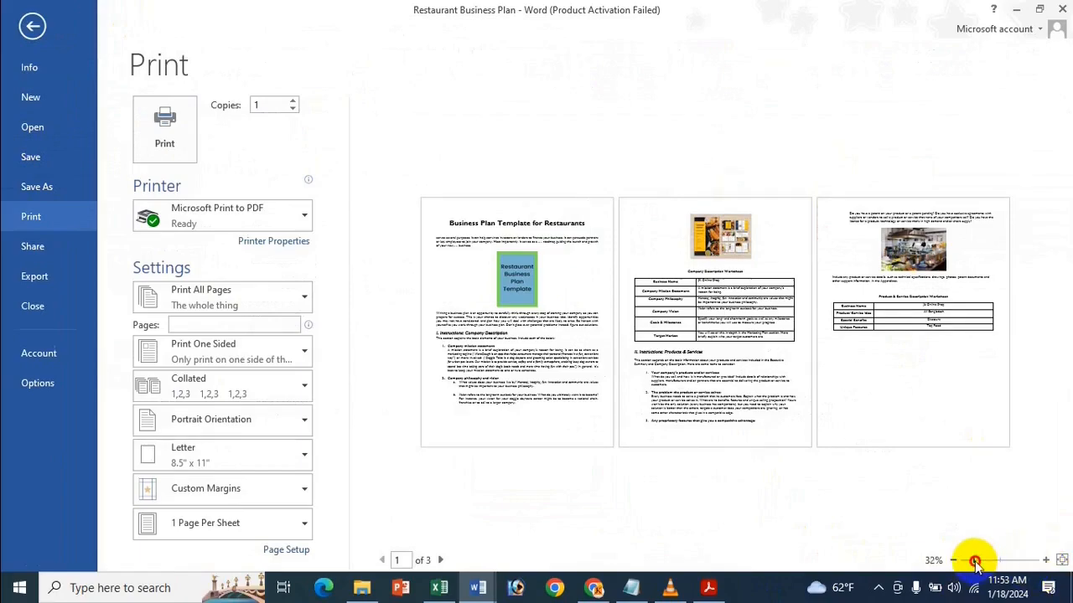
left_click_drag(974, 560, 988, 563)
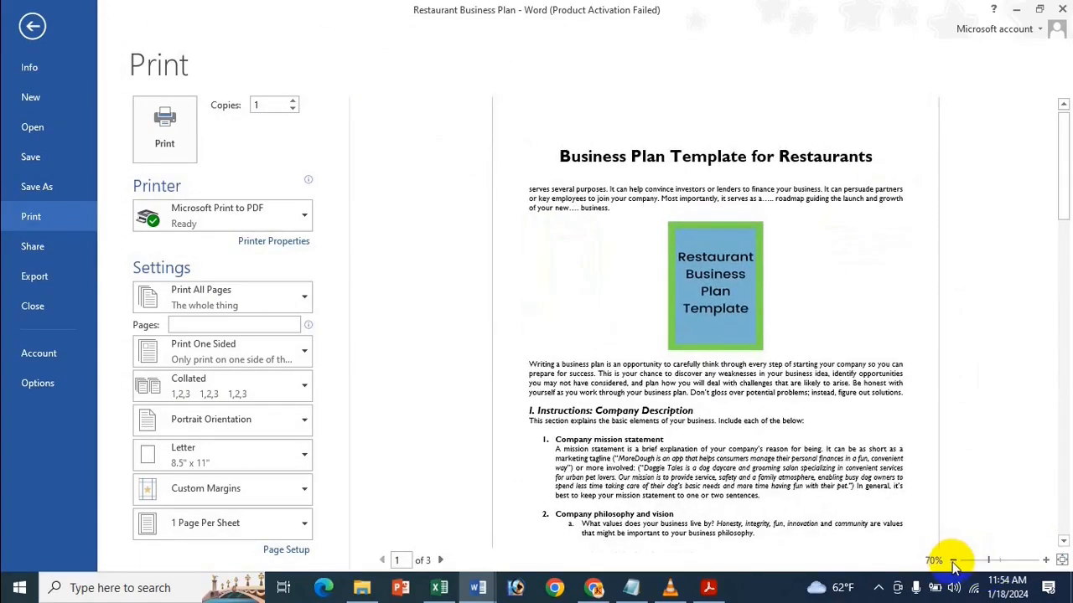
left_click(952, 561)
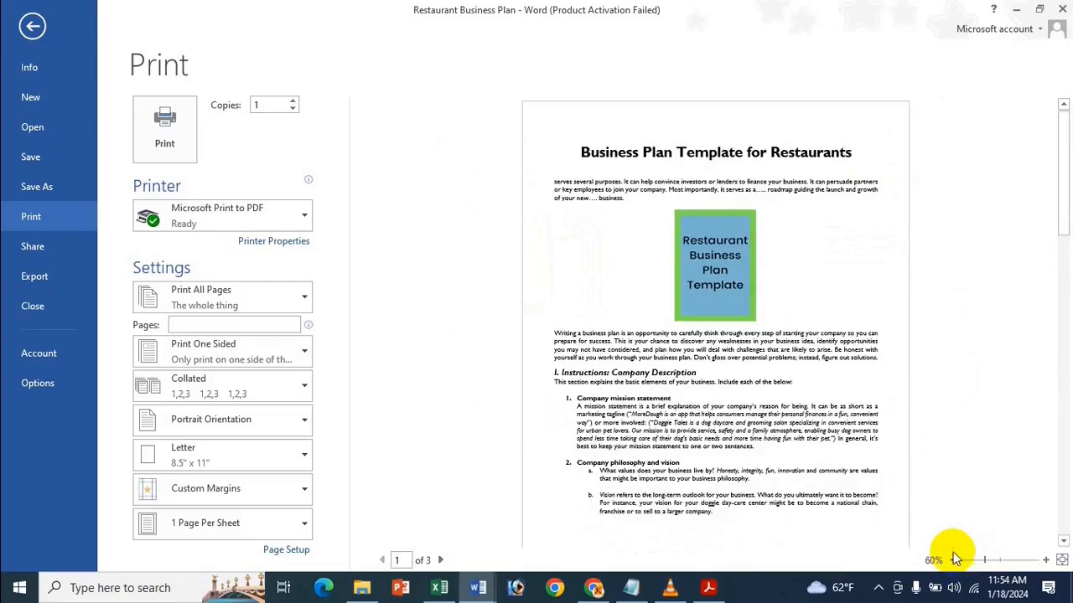
left_click(1046, 560)
left_click(1045, 560)
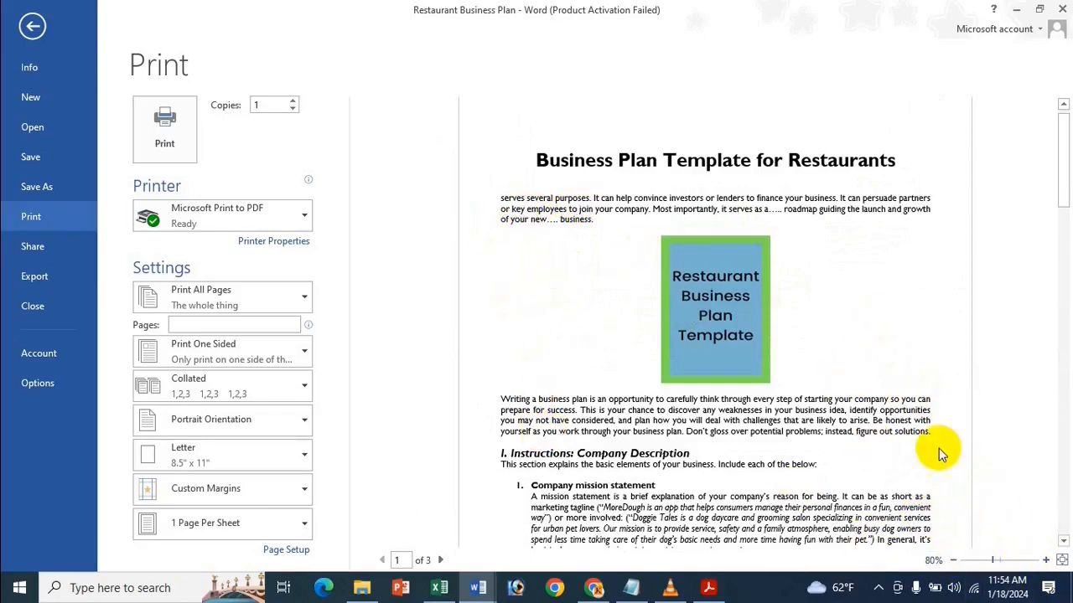
- Page through the print preview from page 1 to page 3 and back to the first page
mouse_move(440, 589)
left_click(454, 553)
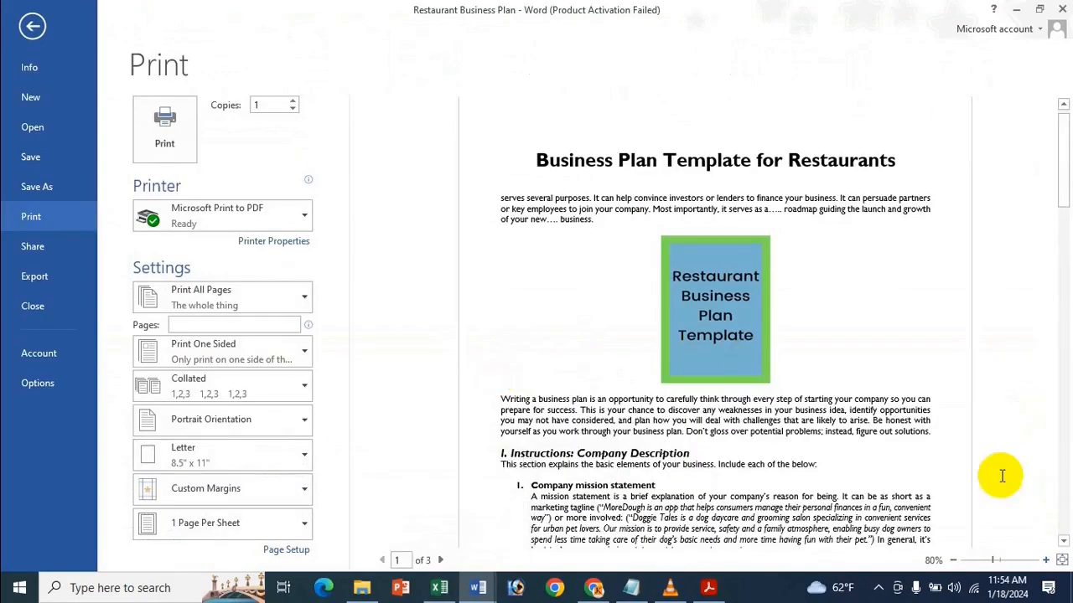
left_click(605, 352)
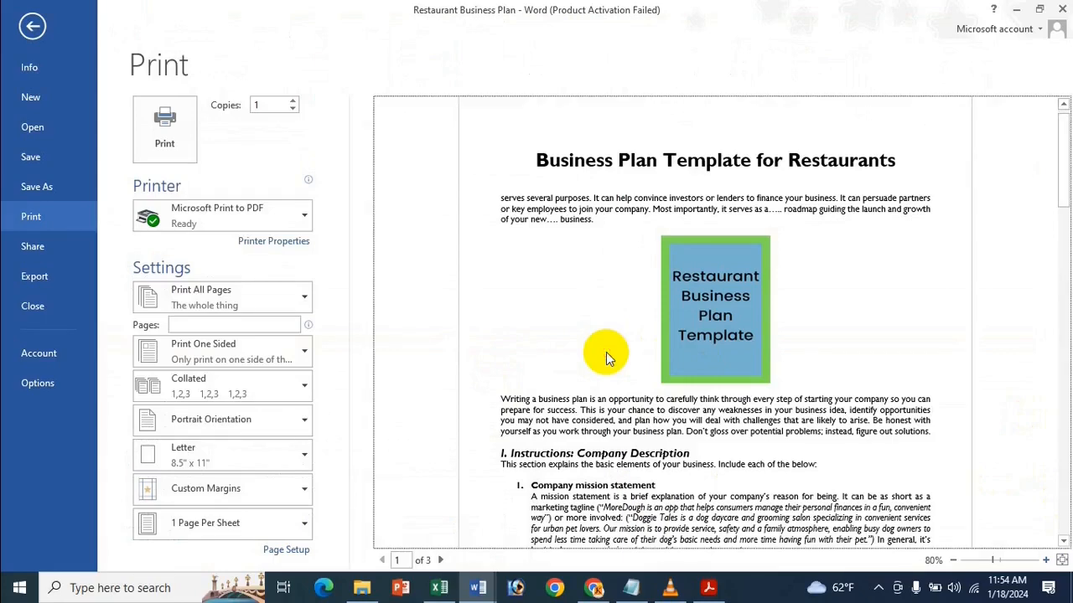
scroll(606, 352, "down", 3)
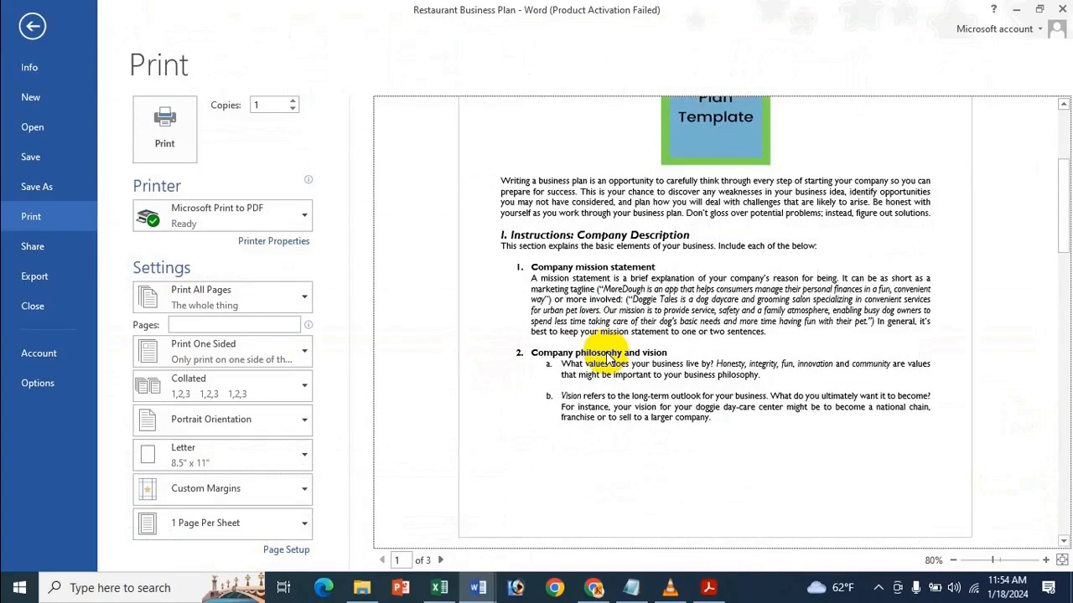
scroll(609, 359, "down", 3)
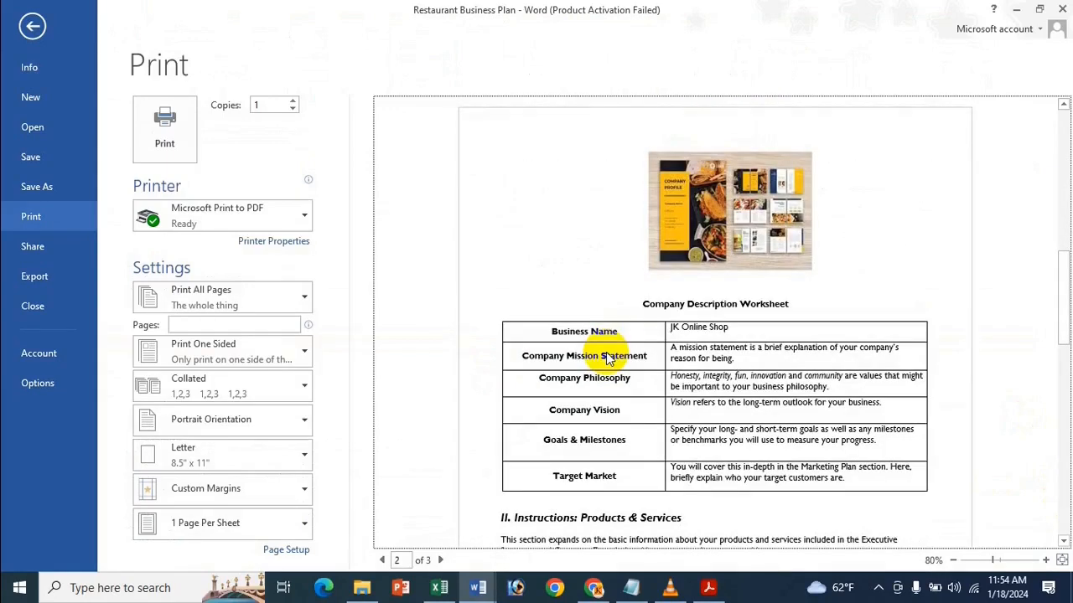
scroll(609, 358, "down", 5)
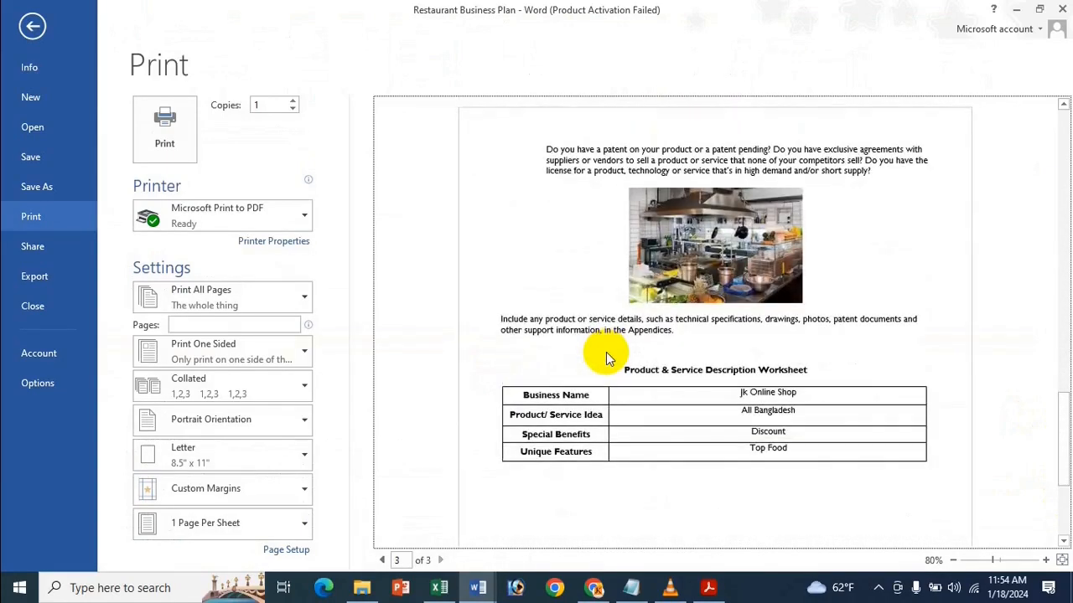
scroll(610, 359, "up", 5)
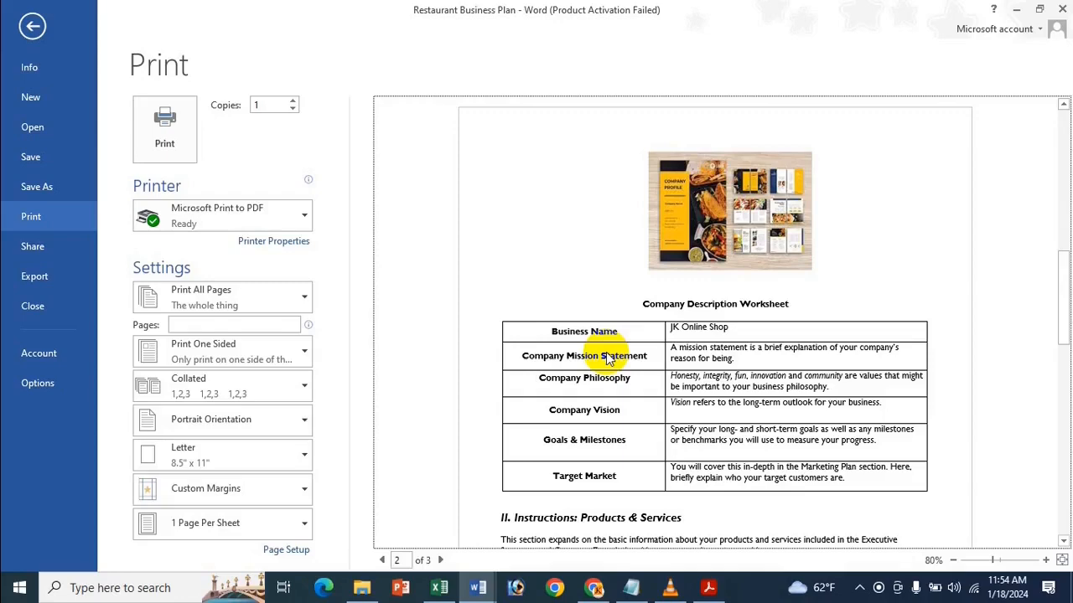
scroll(609, 359, "up", 3)
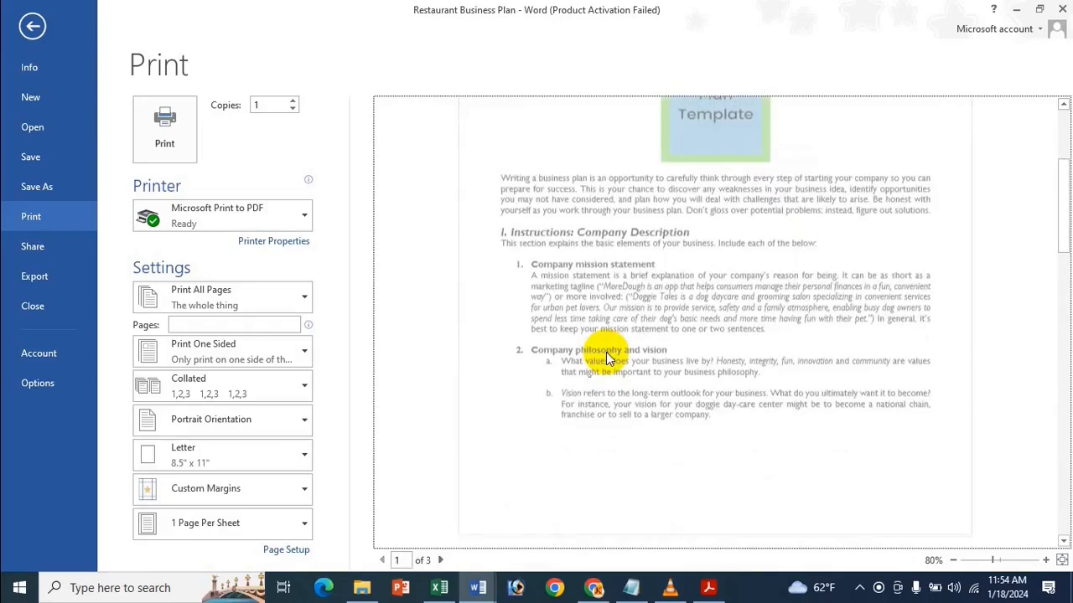
scroll(609, 358, "up", 3)
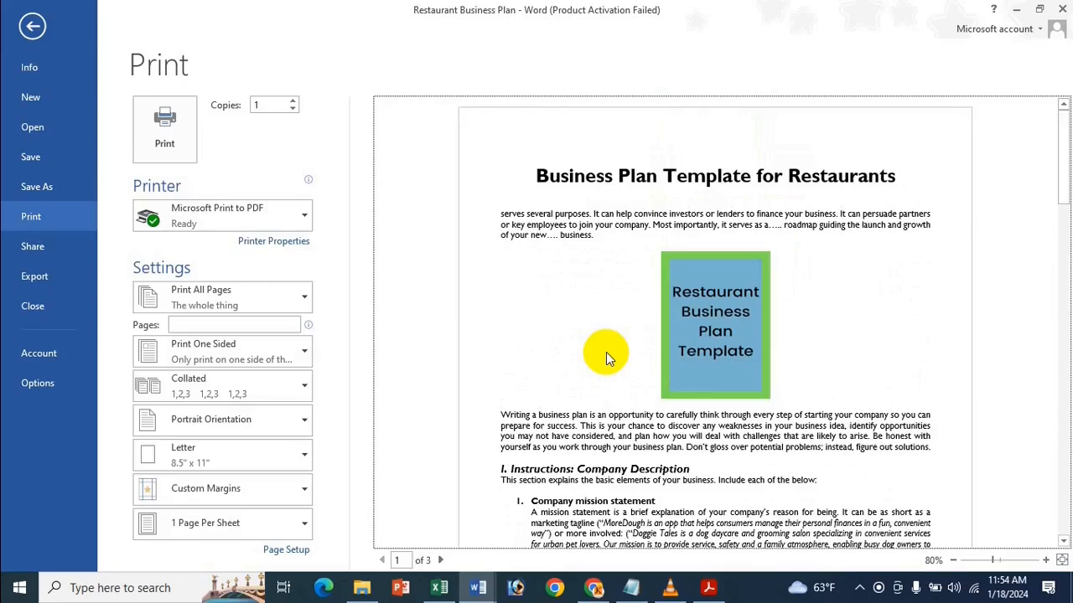
- Review the remaining Preview And Print Documents shortcuts in the Excel list and return to the Restaurant Business Plan print preview in Word
left_click(440, 589)
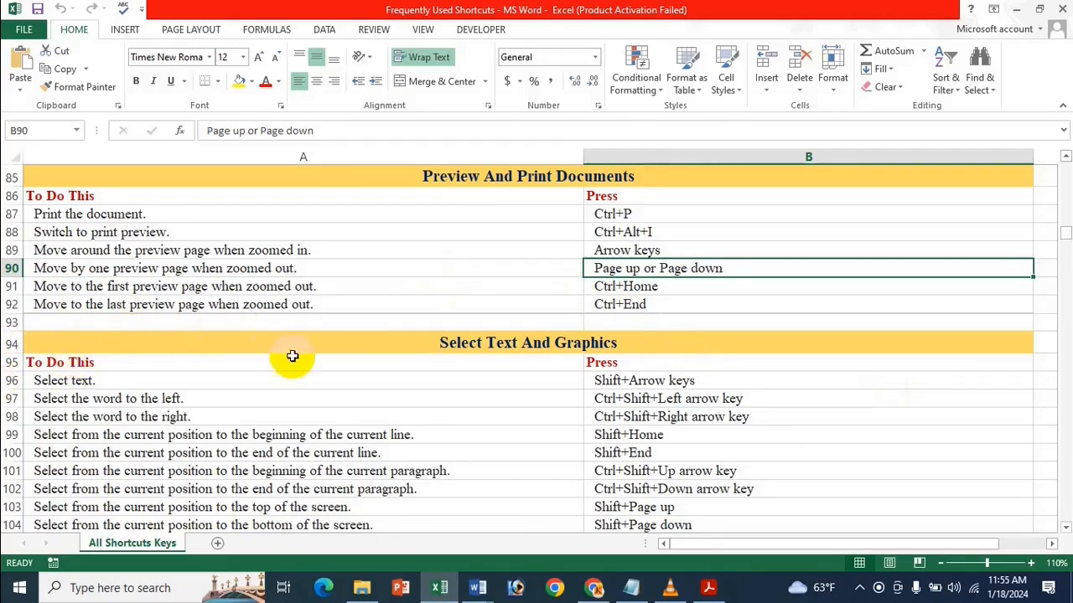
left_click(488, 589)
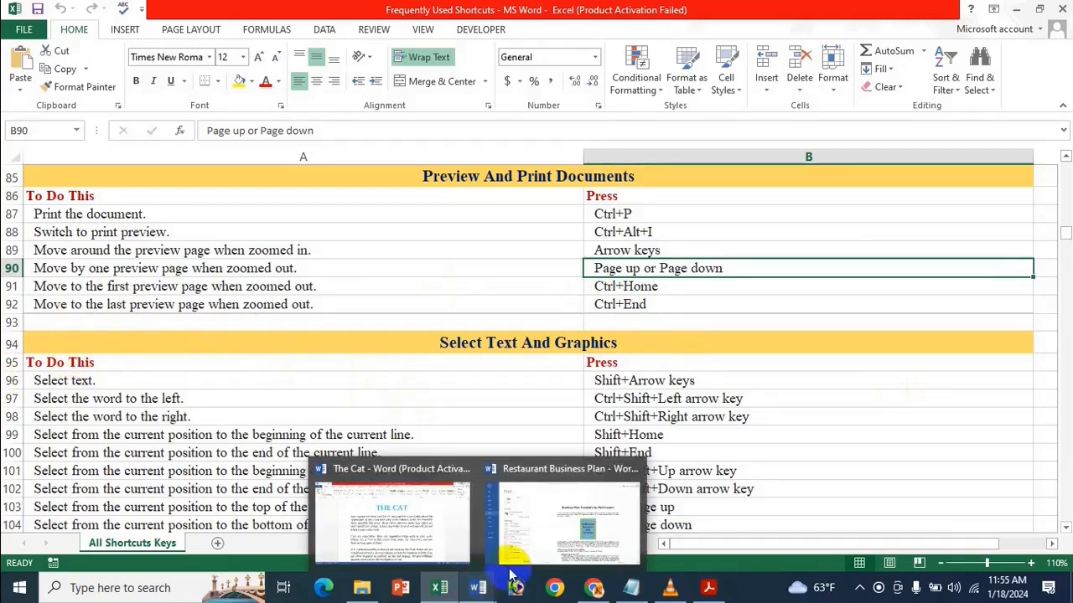
left_click(557, 507)
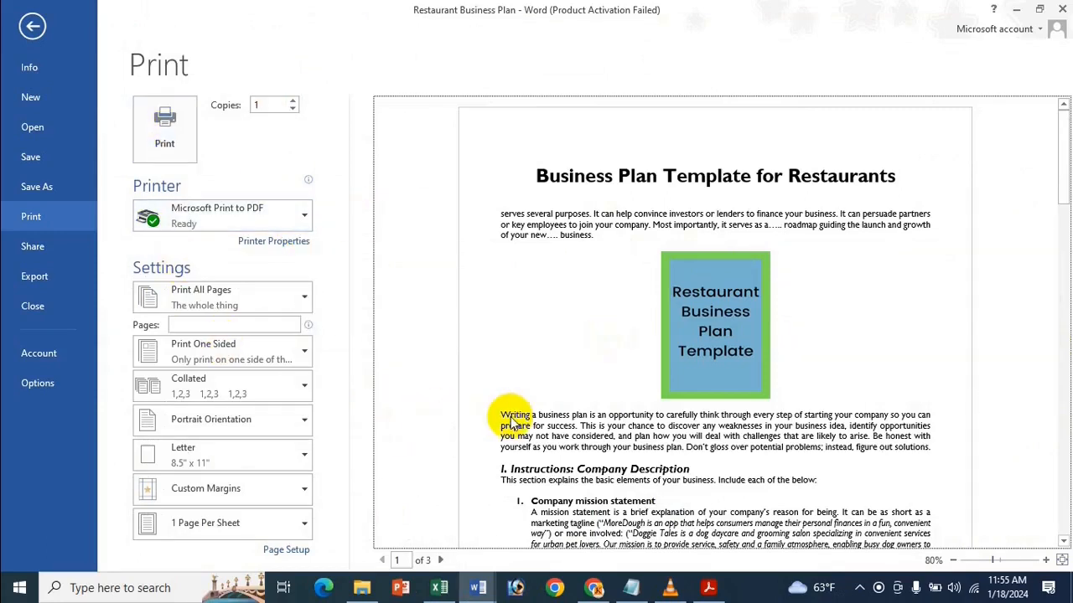
- Jump to the last page of the print preview and back to the first page, twice
scroll(511, 416, "down", 2)
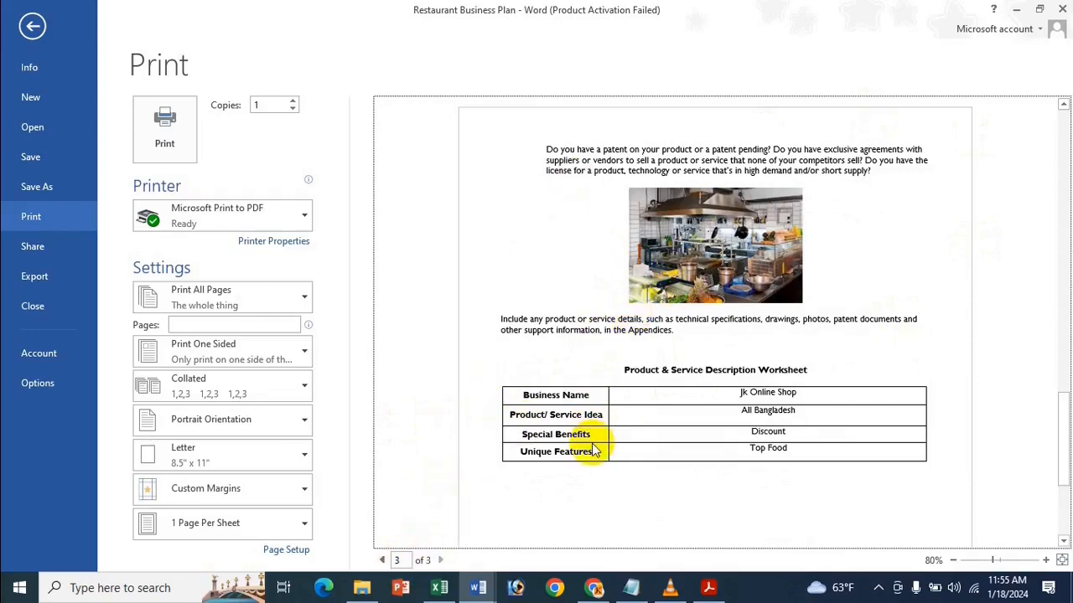
scroll(593, 451, "up", 2)
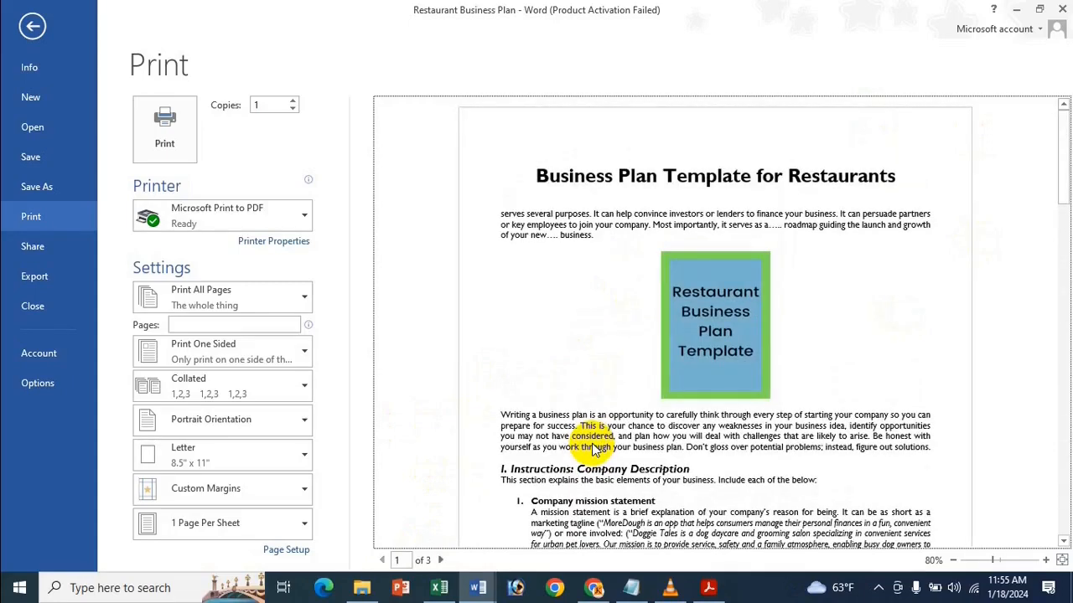
scroll(594, 451, "down", 2)
scroll(593, 450, "up", 2)
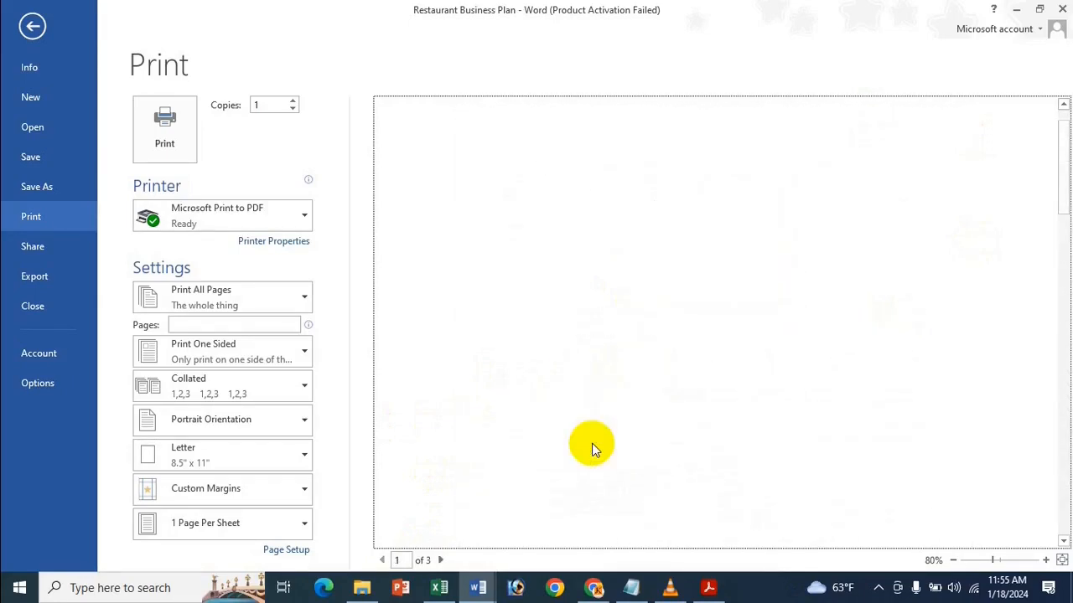
- Switch to the Excel shortcut list and view the Select Text And Graphics section
left_click(441, 586)
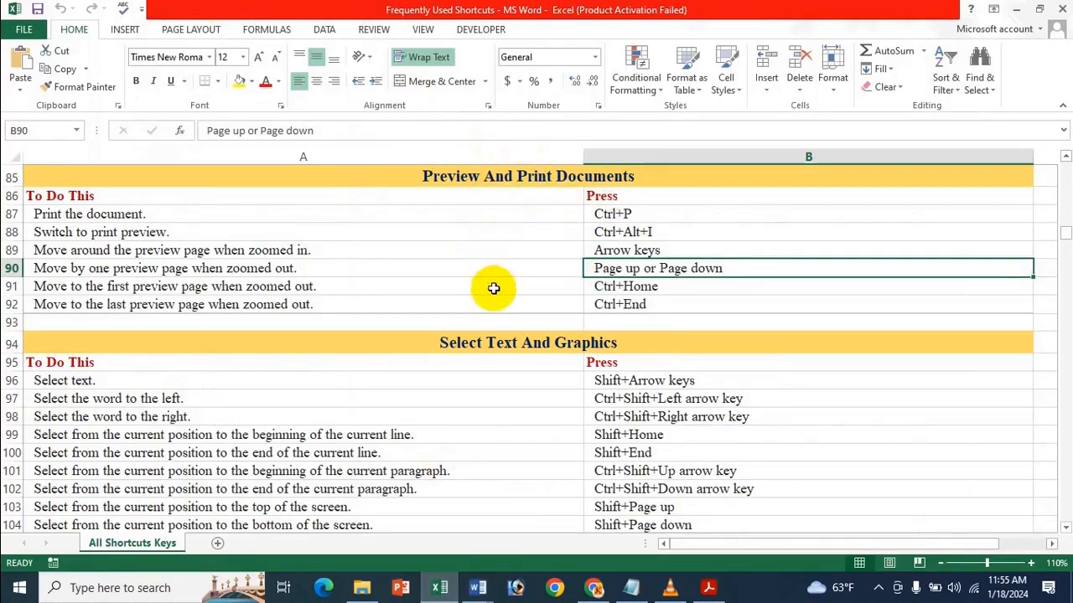
scroll(496, 293, "down", 2)
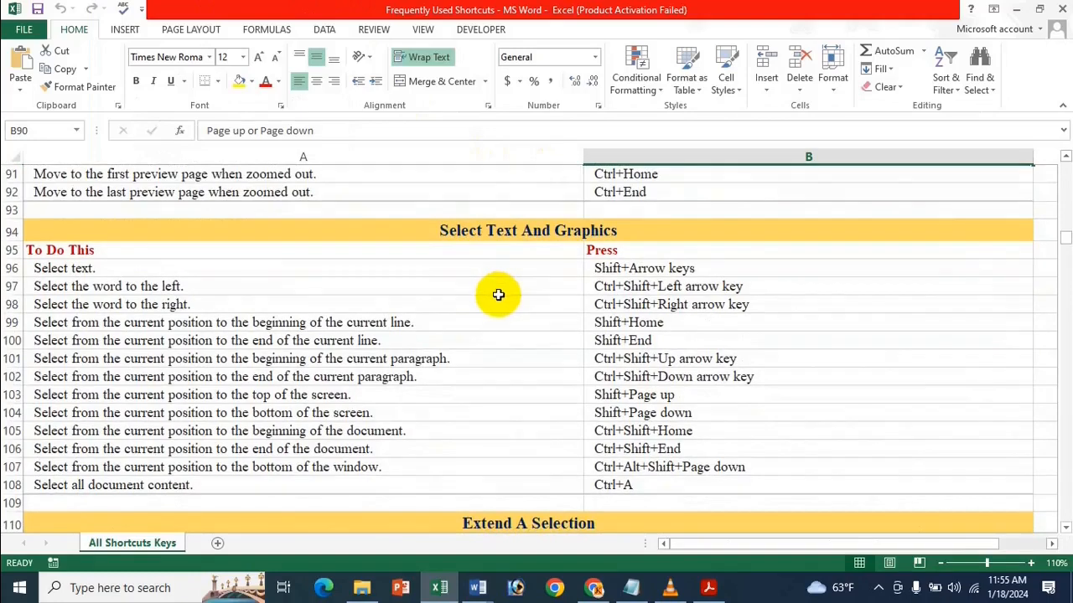
scroll(498, 294, "down", 1)
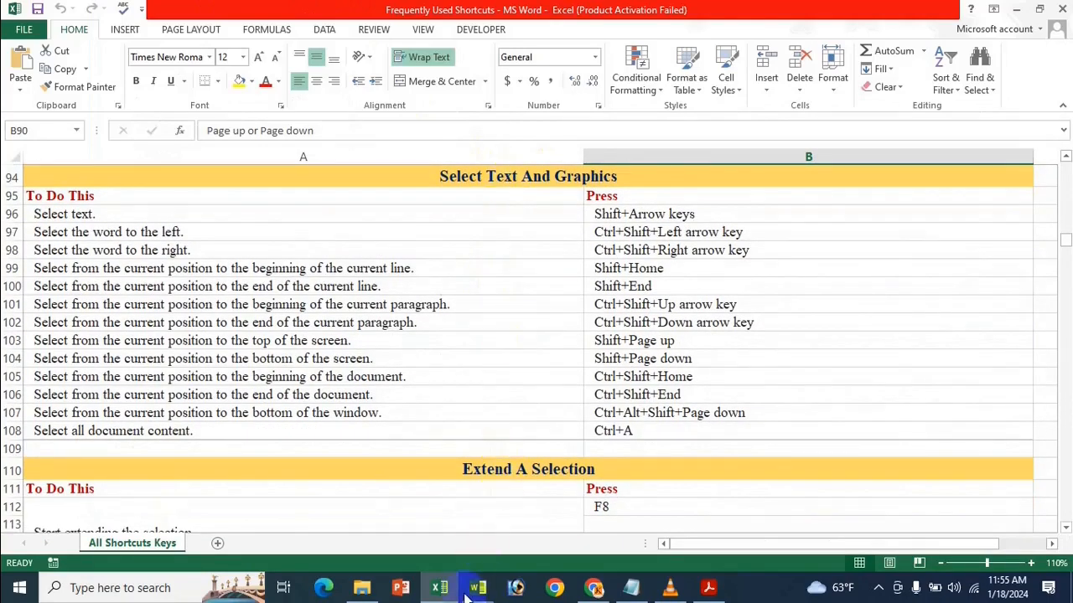
- Return to the Restaurant Business Plan in Word, close the print preview and place the cursor in "Plan" in the title
mouse_move(477, 588)
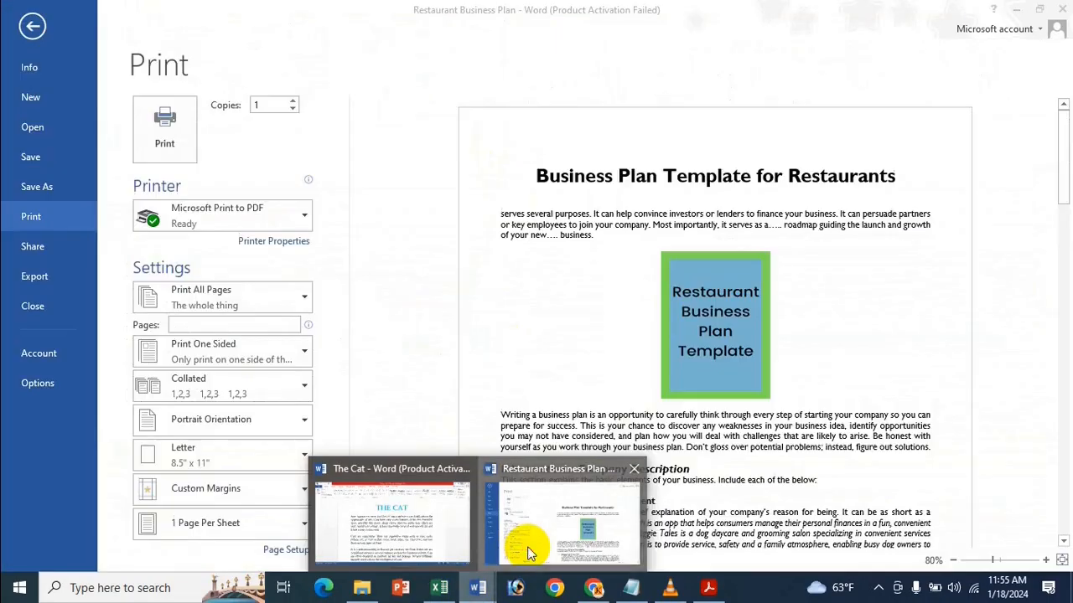
left_click(528, 553)
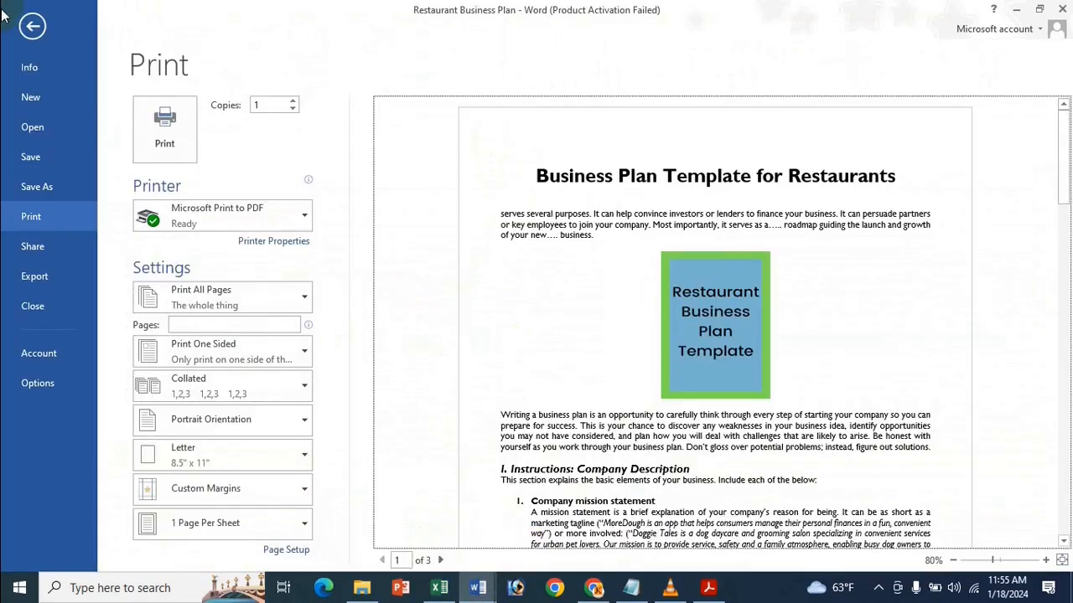
left_click(32, 27)
left_click(444, 212)
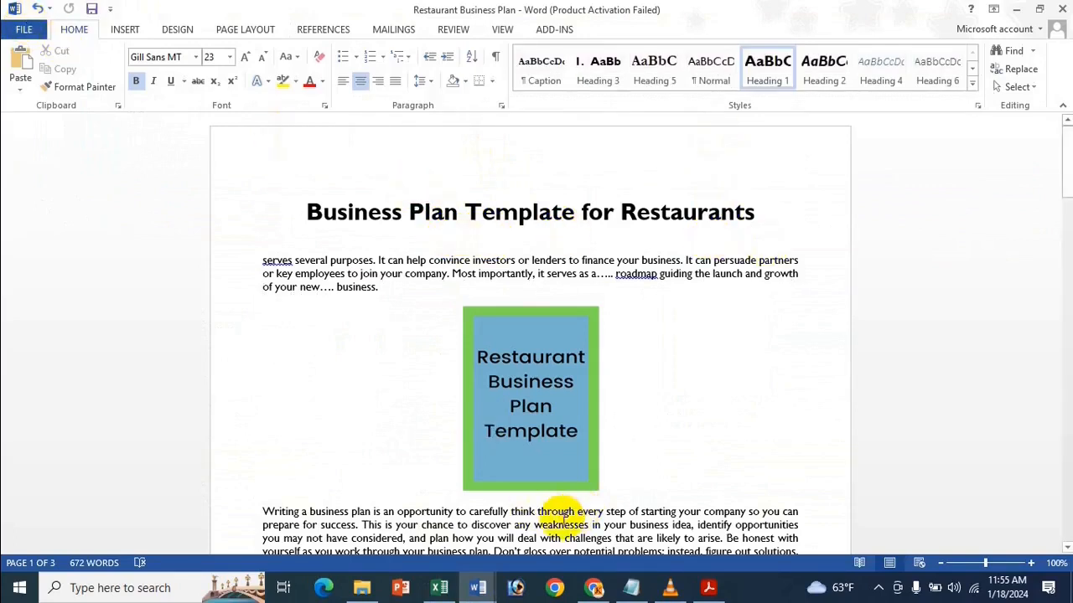
- Bring up The Cat document in Word, then return to the Excel list and select the Shift+Arrow keys entry in B96
mouse_move(479, 589)
left_click(453, 549)
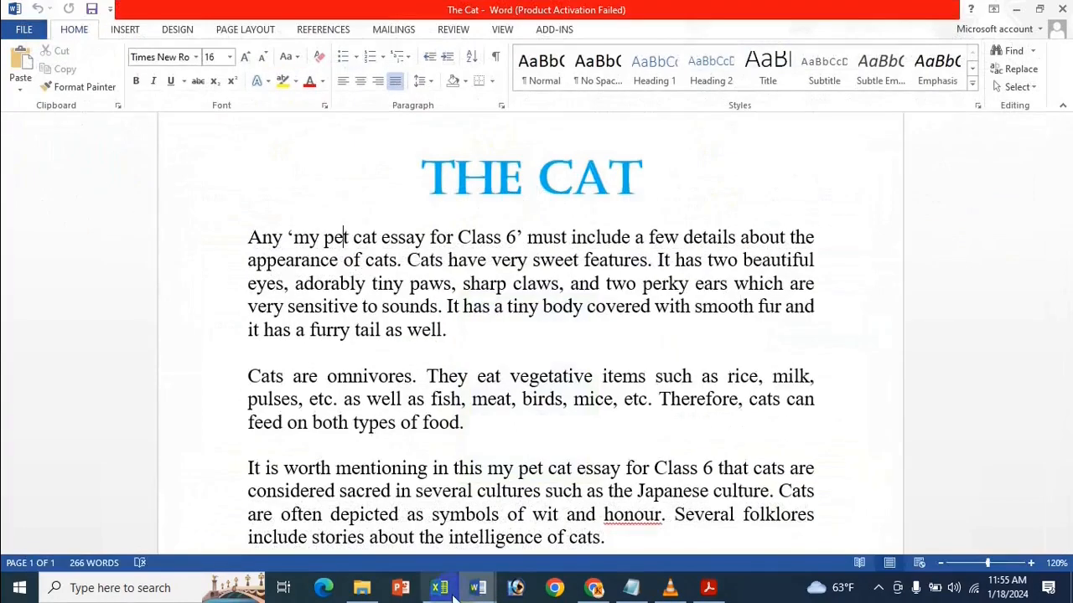
left_click(444, 591)
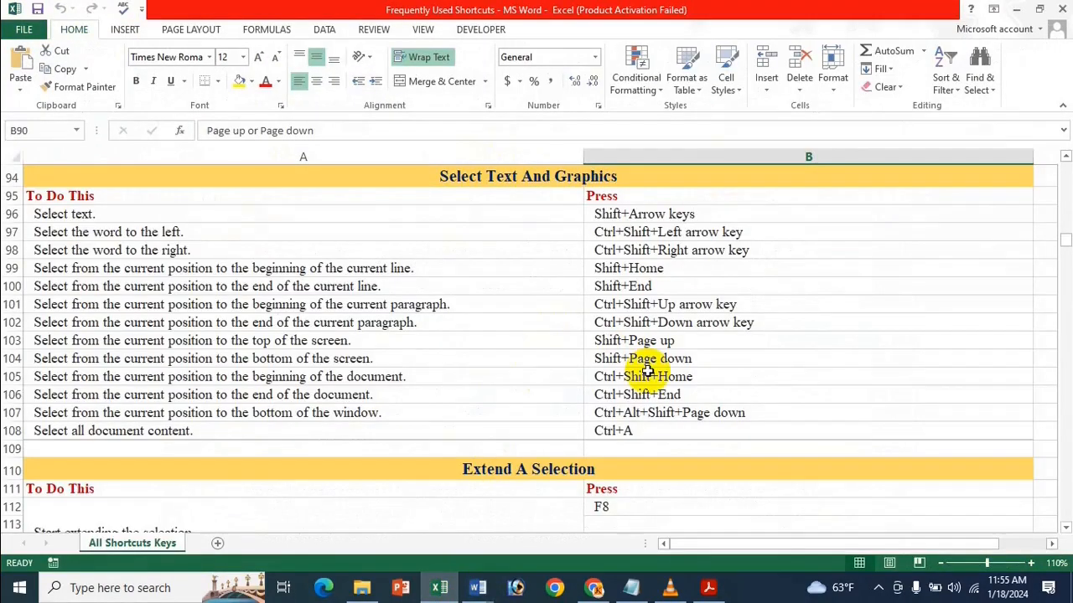
scroll(642, 226, "up", 1)
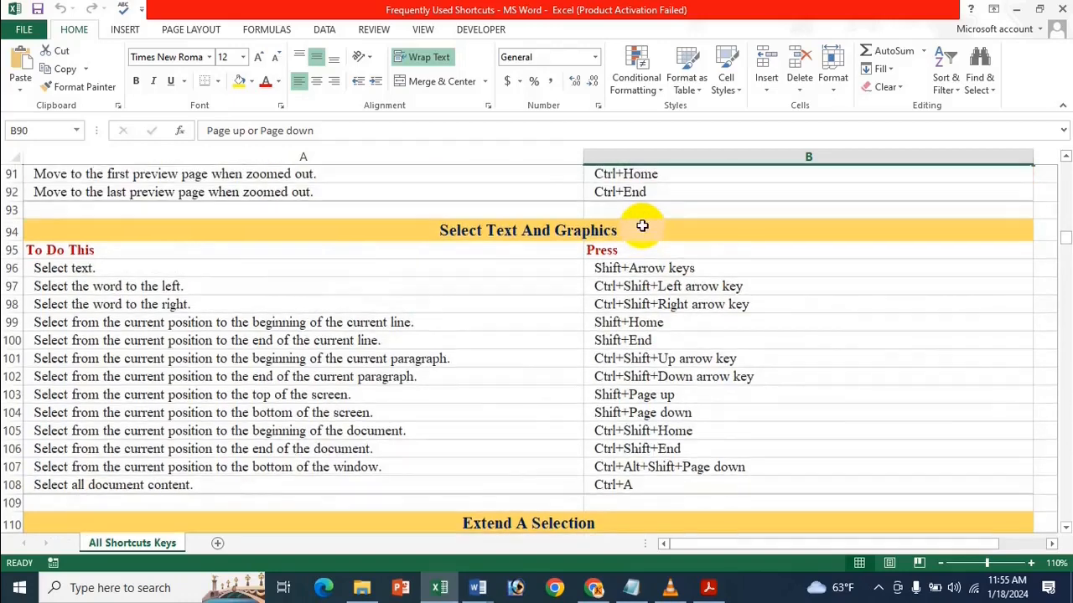
scroll(642, 222, "down", 1)
left_click(642, 218)
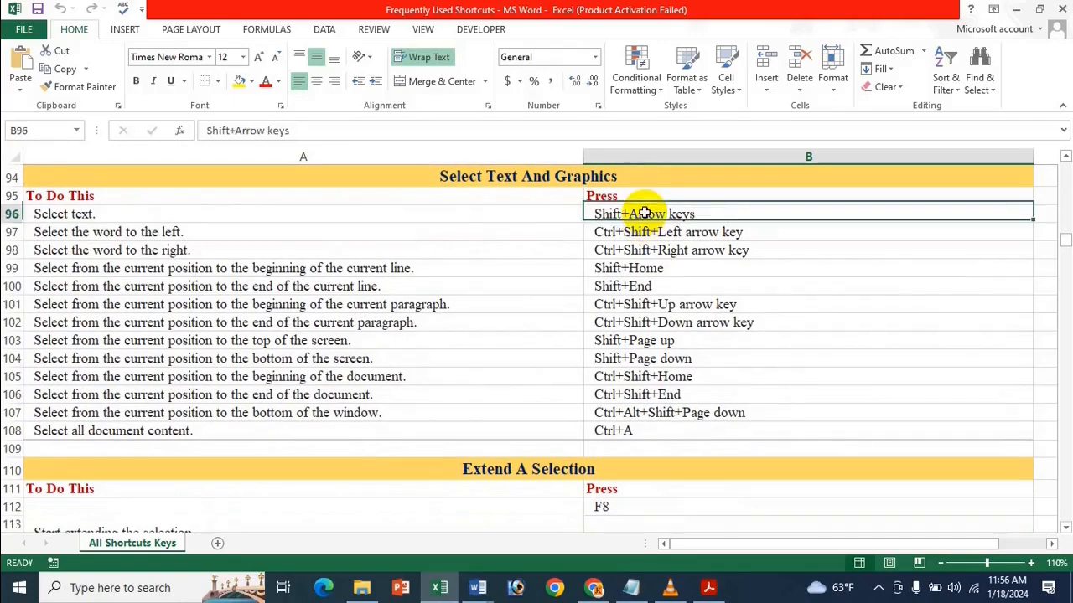
left_click(210, 214)
left_click(633, 214)
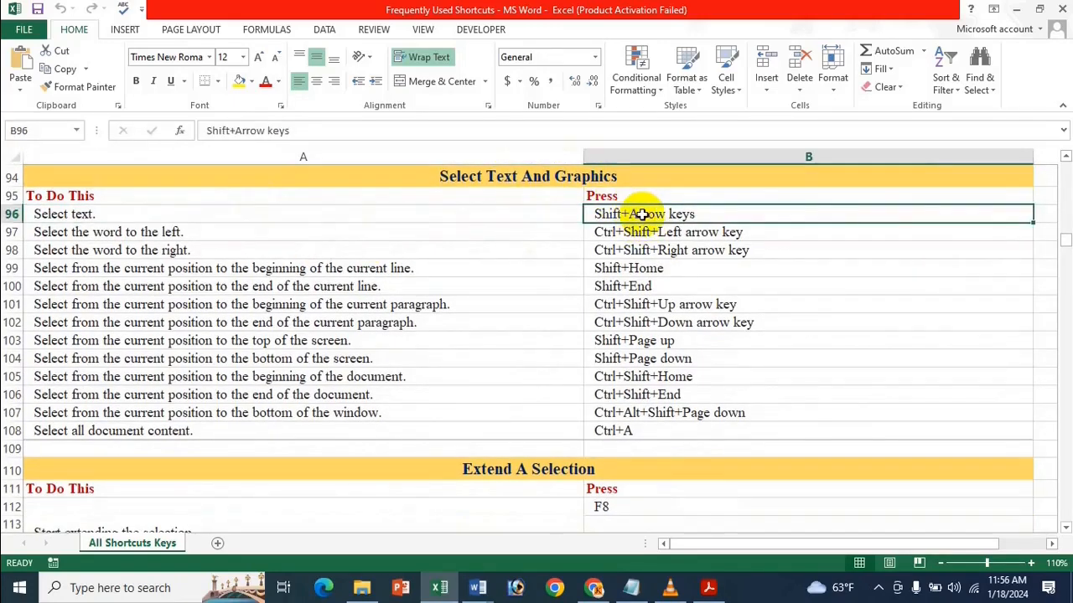
- In The Cat document, extend selections from before "birds" forward to "Therefore", back to "etc." and down to "considered", then clear the selection
left_click(477, 588)
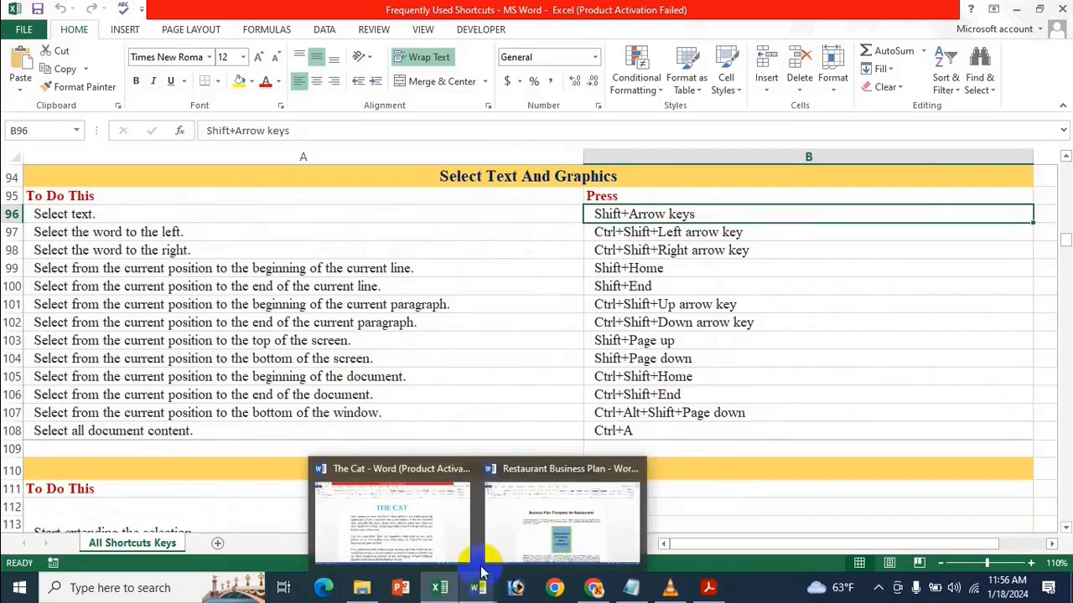
left_click(434, 543)
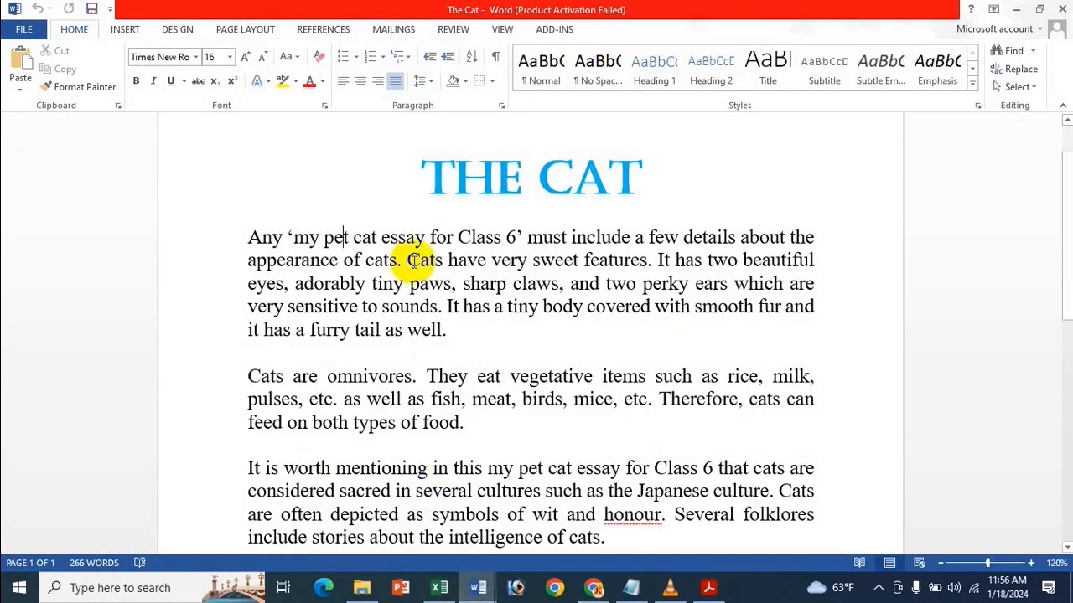
scroll(486, 335, "up", 1)
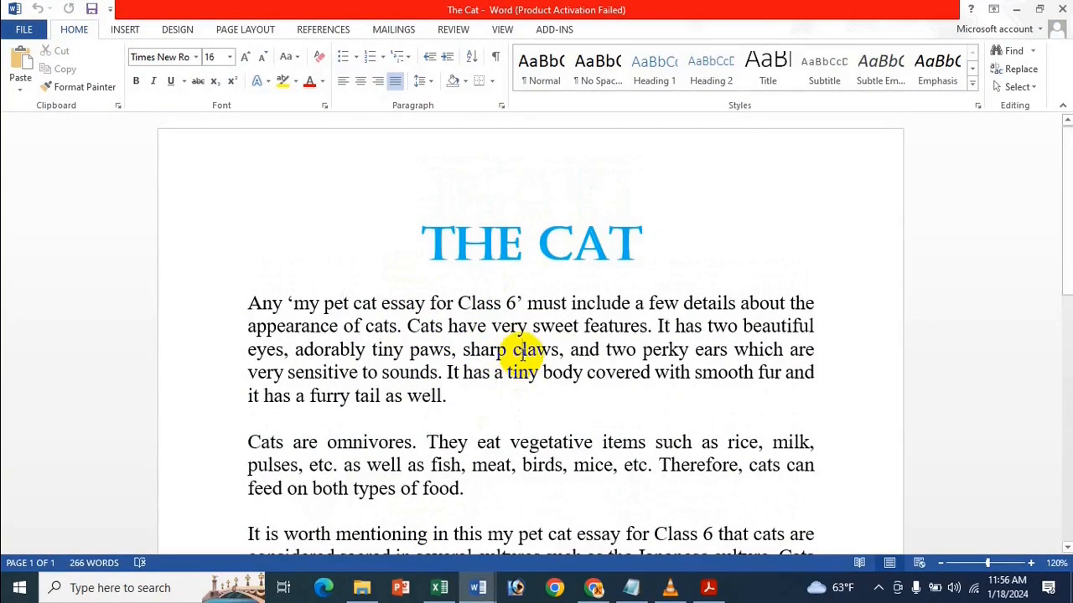
scroll(523, 356, "down", 1)
left_click(522, 421)
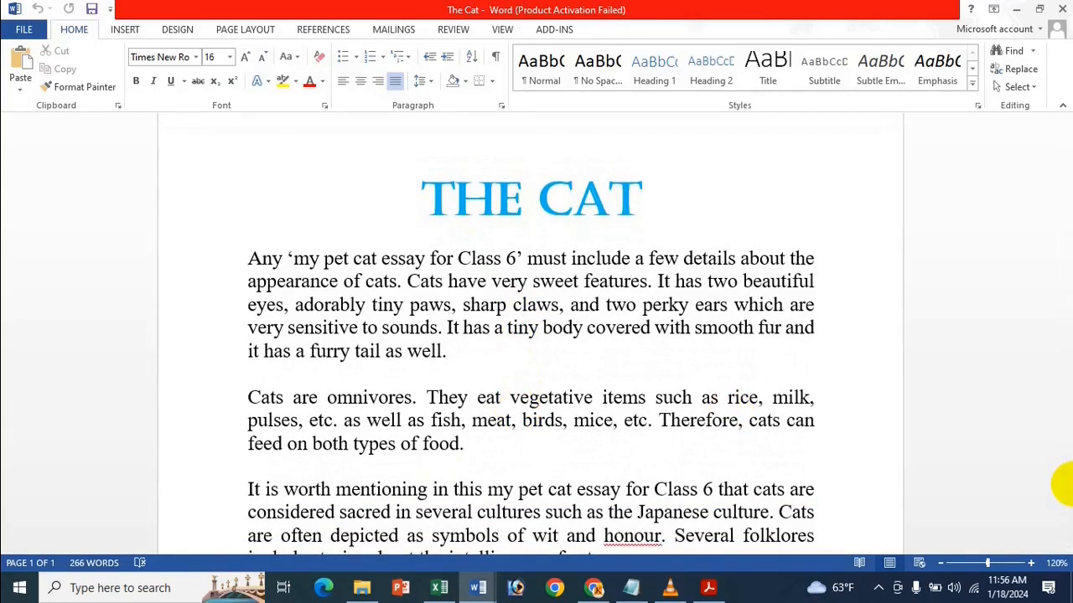
left_click_drag(522, 420, 538, 420)
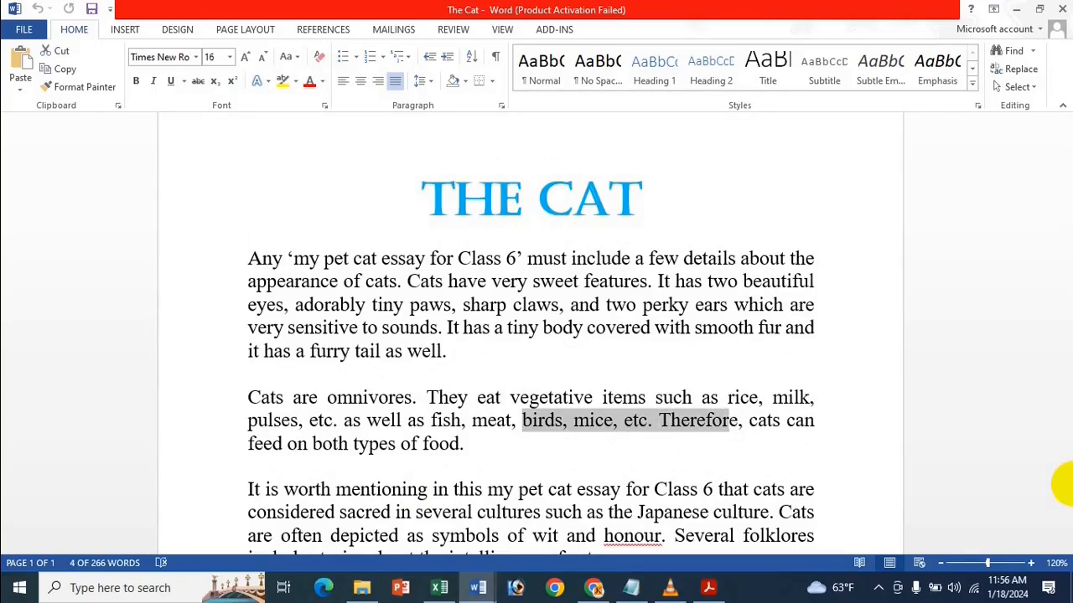
left_click_drag(718, 420, 323, 420)
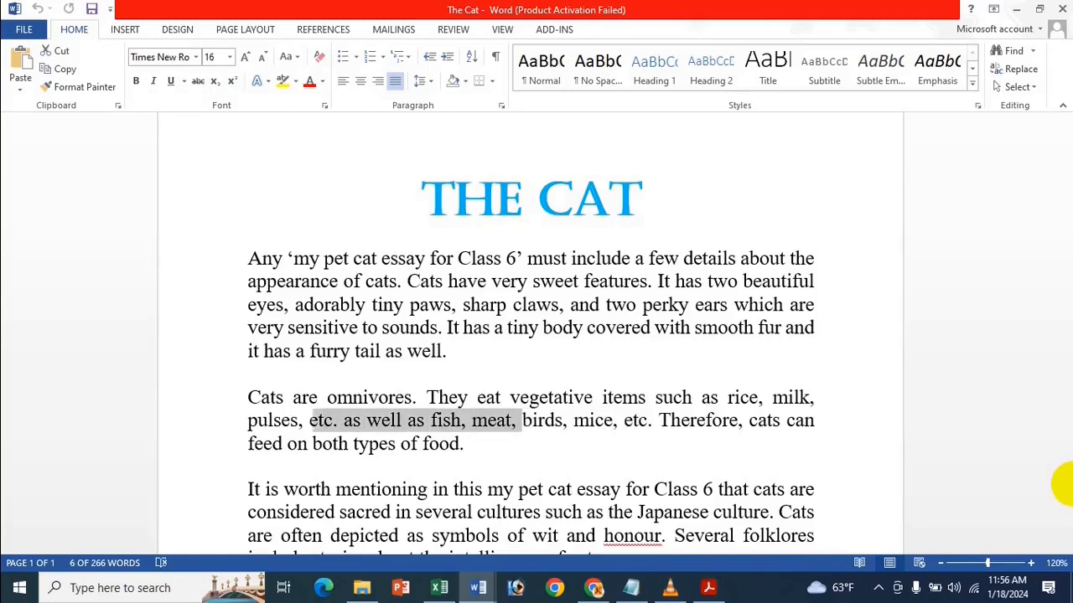
left_click_drag(310, 419, 335, 512)
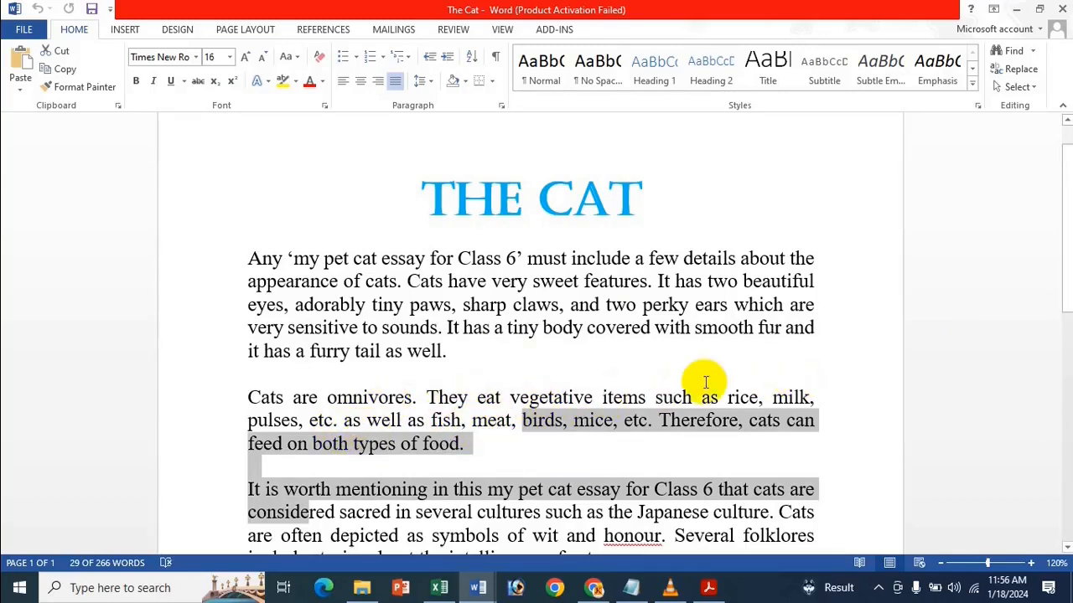
left_click(594, 365)
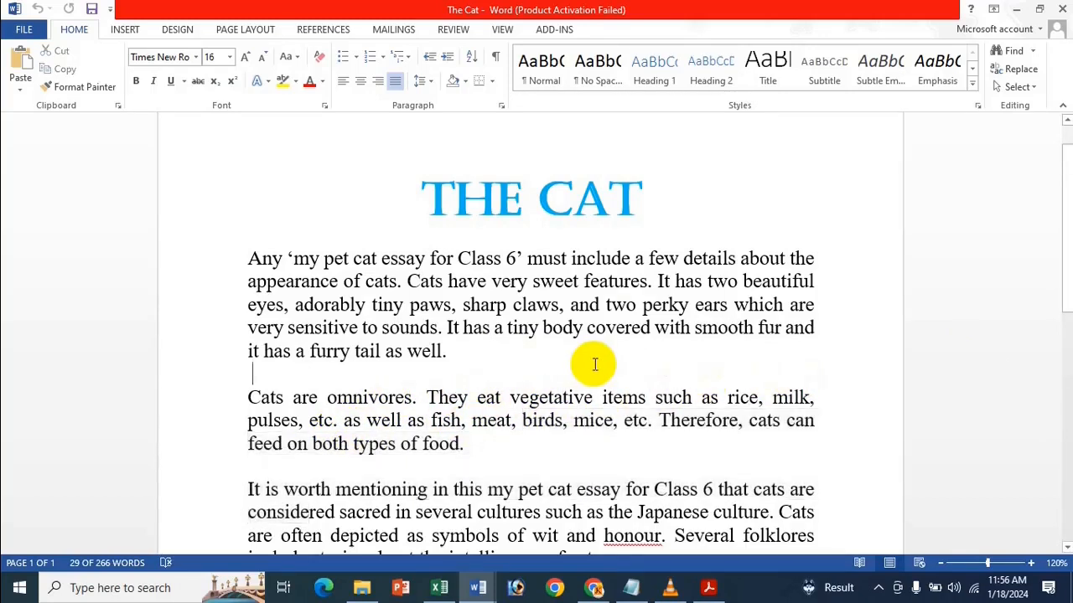
- Select the Ctrl+Shift+Left arrow key entry in B97 of the Excel list and return to The Cat document in Word
left_click(440, 590)
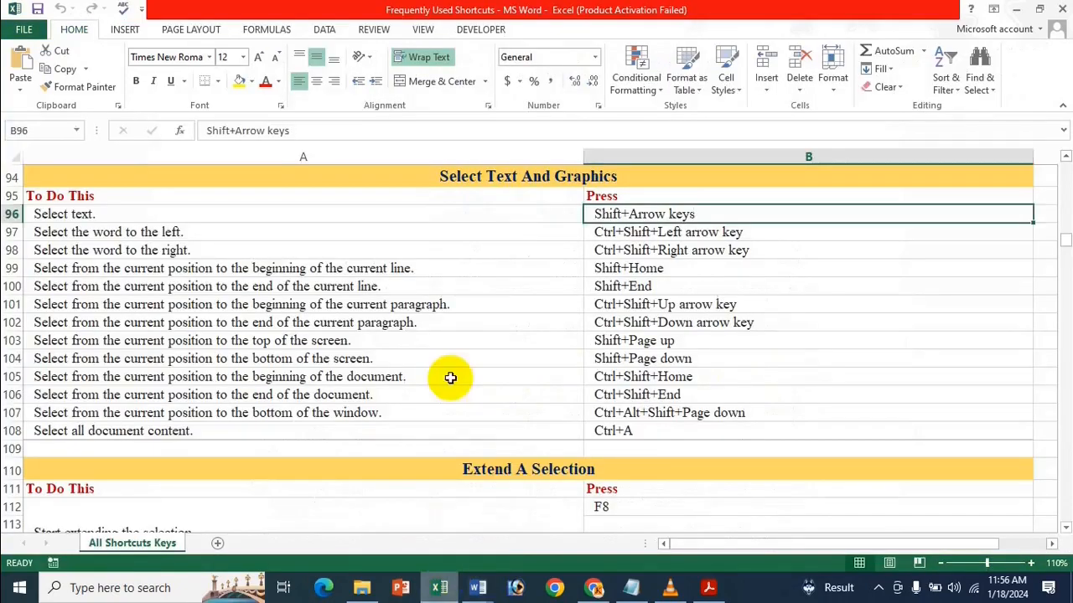
left_click(631, 233)
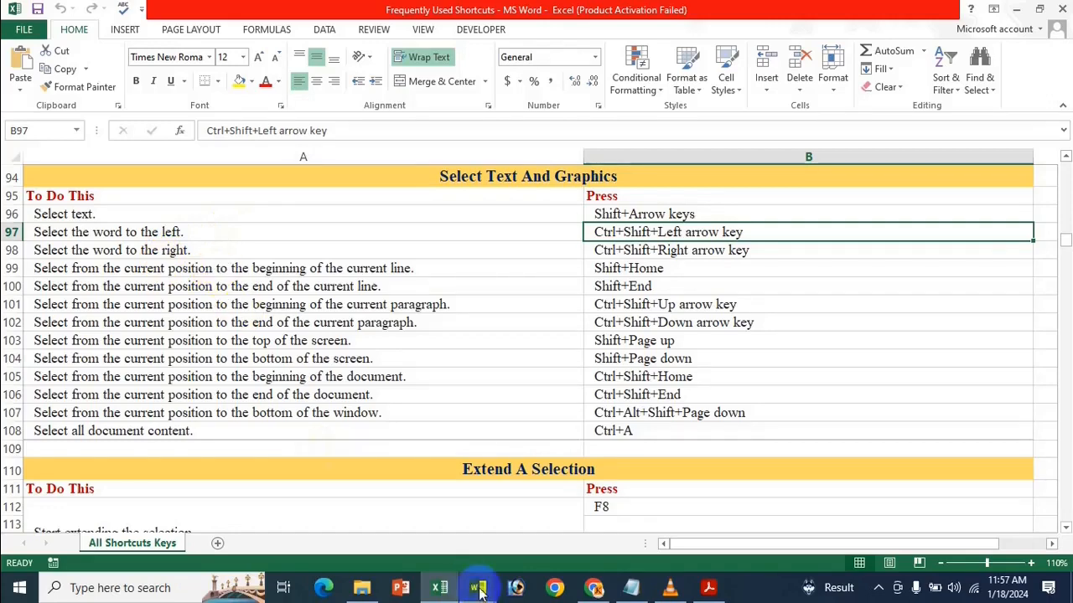
mouse_move(481, 589)
left_click(526, 546)
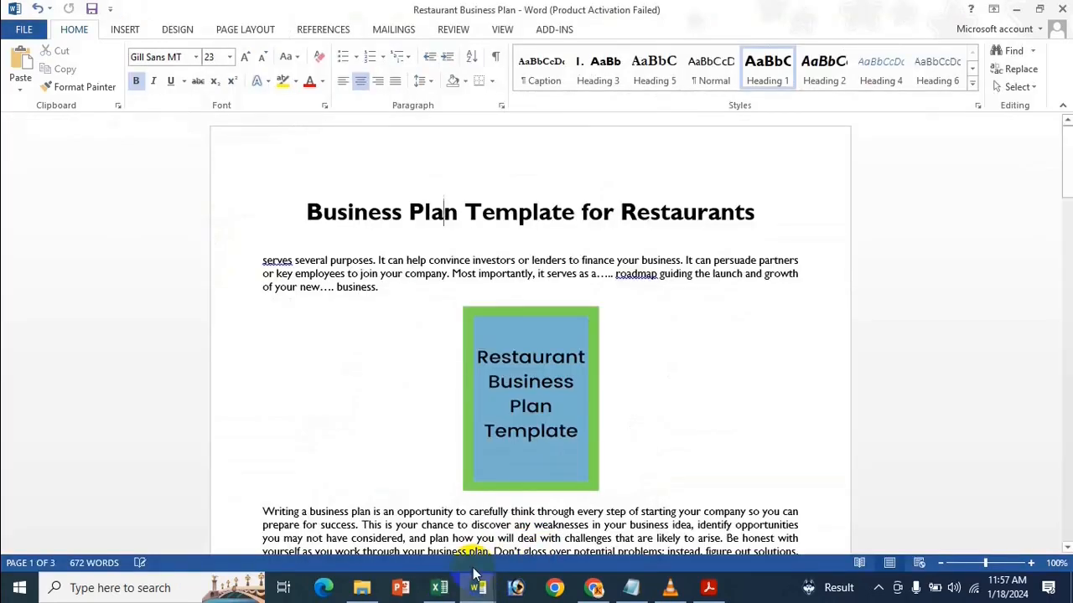
left_click(433, 536)
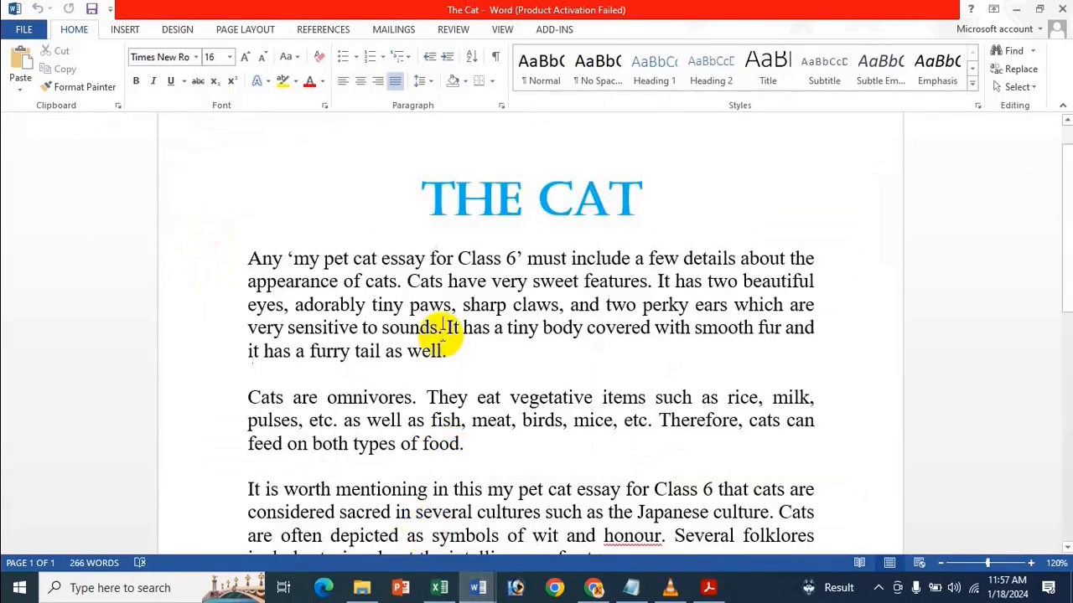
- Try selecting characters of "very" and "sweet", and highlight "claws" and part of "sharp" in the first paragraph
left_click(476, 261)
left_click(524, 292)
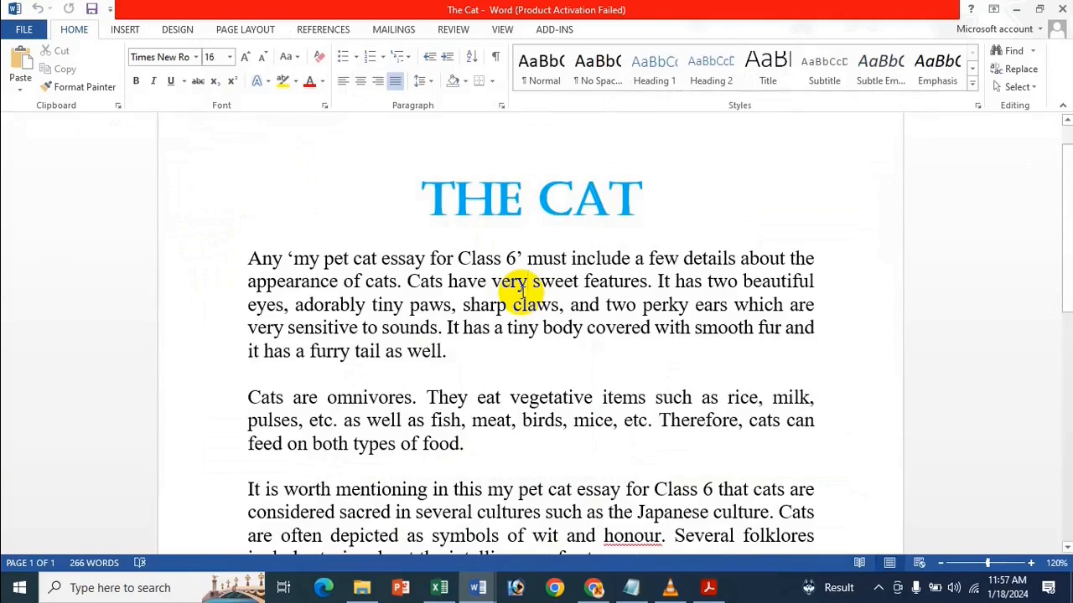
double_click(522, 287)
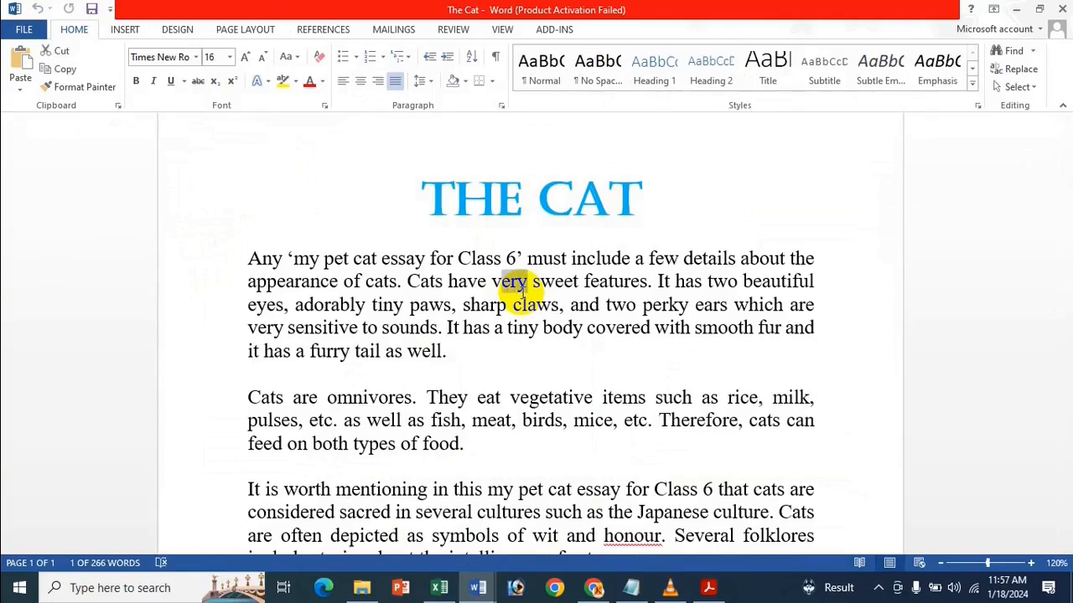
left_click(524, 288)
key("shift+Right")
key("shift+Right")
key("shift+Right")
key("shift+Right")
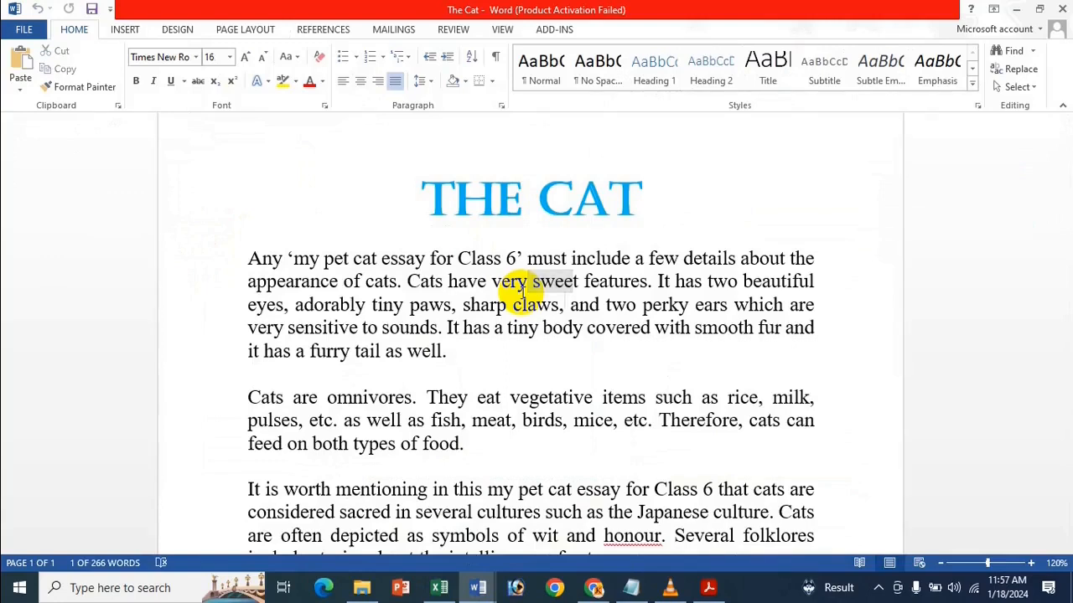
key("Down")
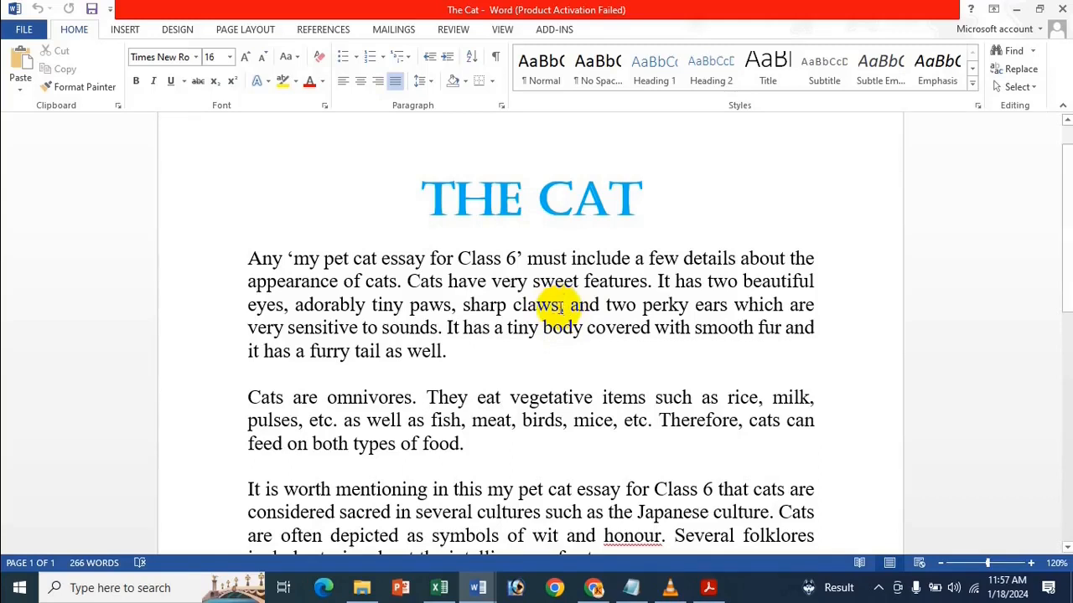
double_click(534, 307)
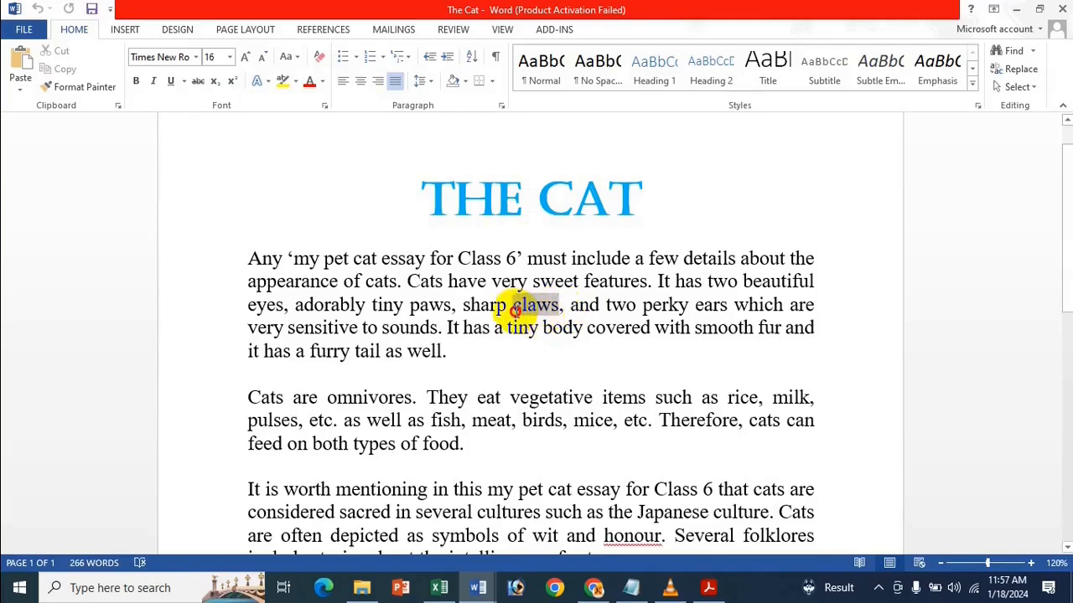
left_click_drag(506, 307, 481, 307)
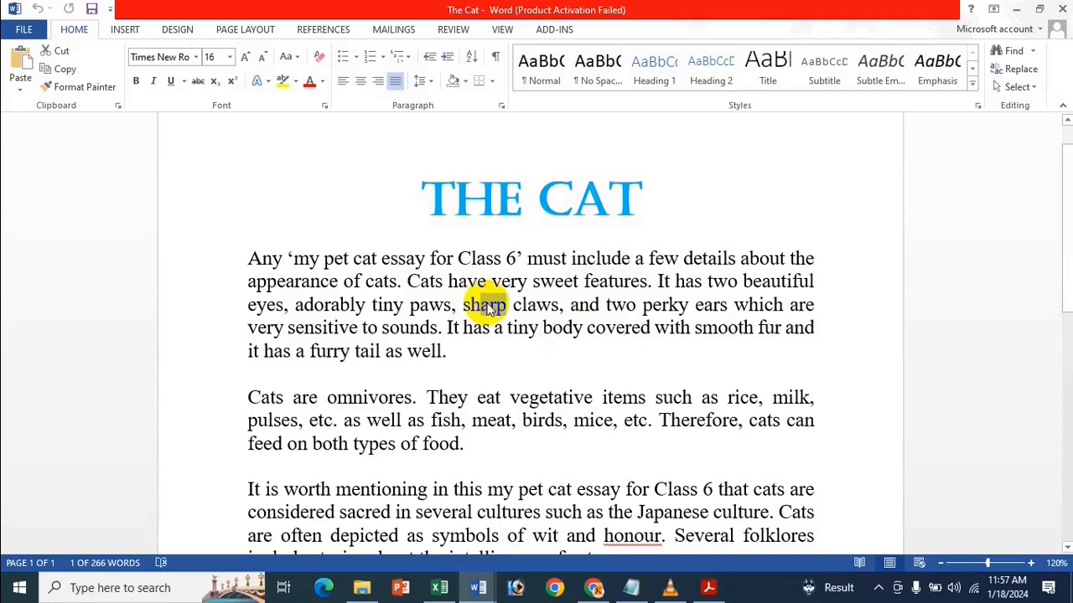
- Select word by word backward from just after "claws" to the start of "adorably" in the first paragraph
left_click(559, 305)
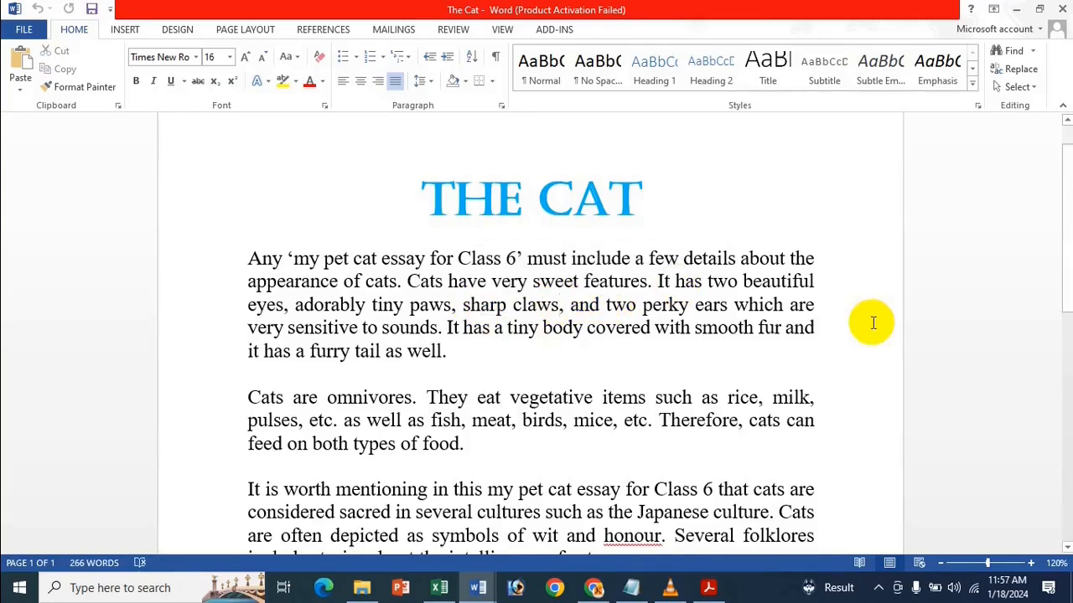
key("ctrl+shift+Left")
key("ctrl+shift+Left")
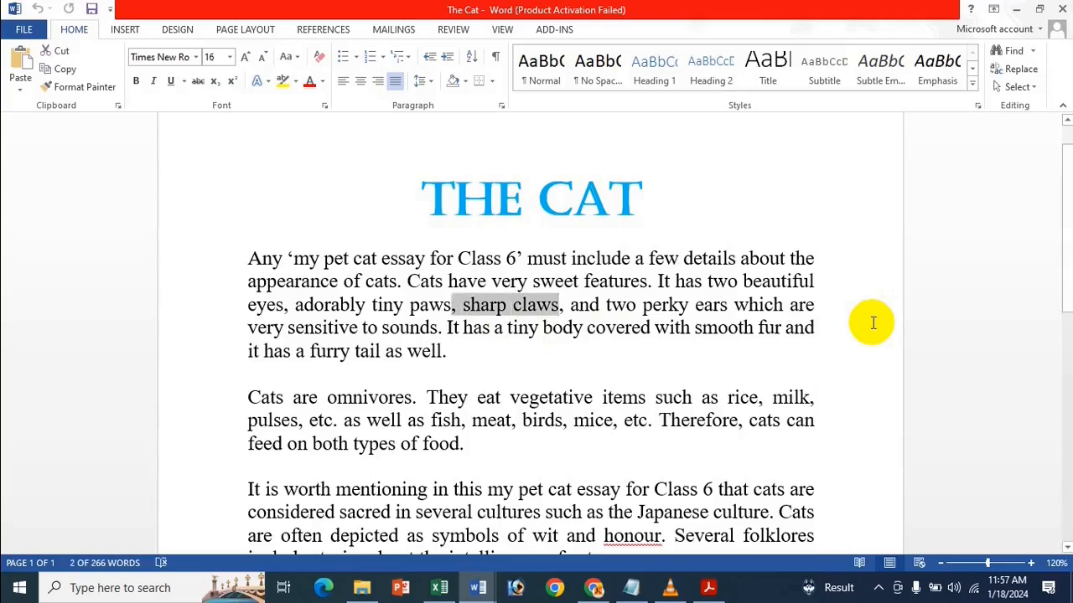
key("ctrl+shift+Left")
key("ctrl+shift+Left")
key("ctrl+shift+Left")
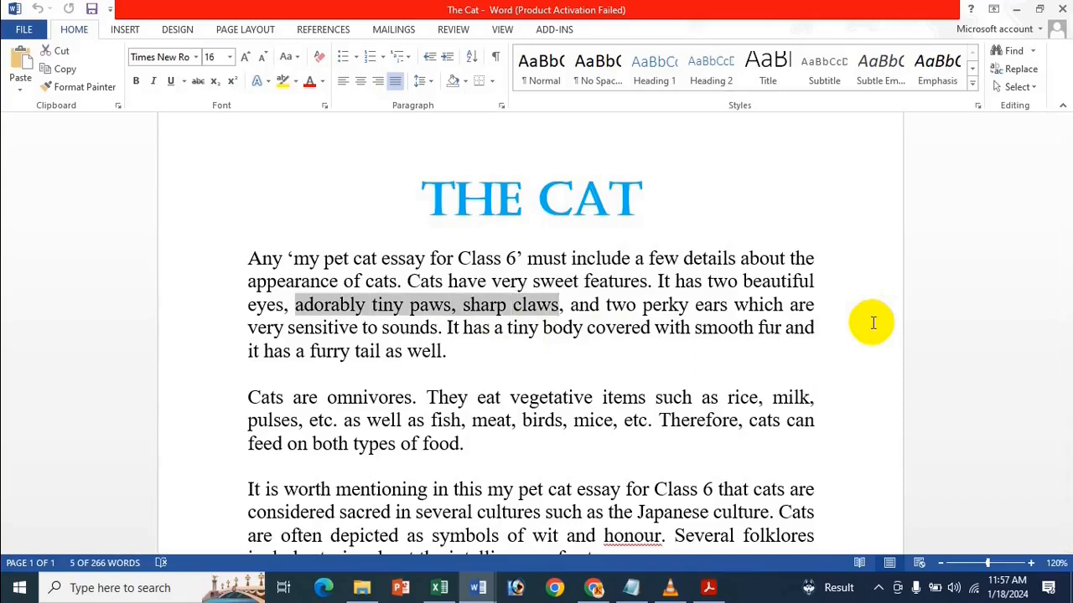
- Move the selection end forward word by word from "adorably" past "claws" until ", and two perky" is selected in the first paragraph
key("ctrl+shift+Right")
key("ctrl+shift+Right")
key("ctrl+shift+Right")
key("ctrl+shift+Right")
key("ctrl+shift+Right")
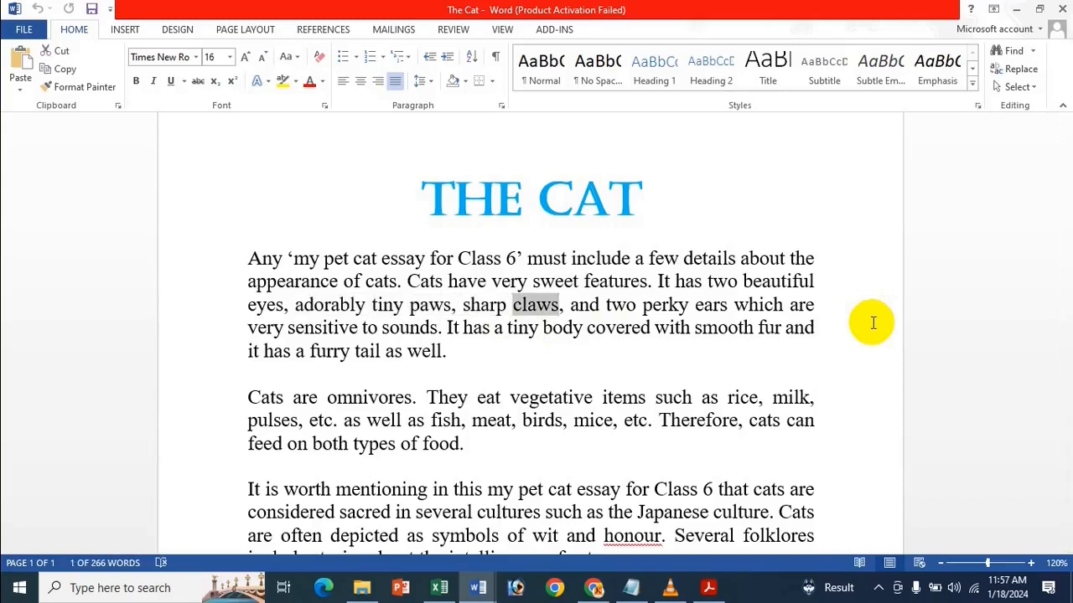
key("ctrl+shift+Right")
key("ctrl+shift+Right")
key("ctrl+shift+Right")
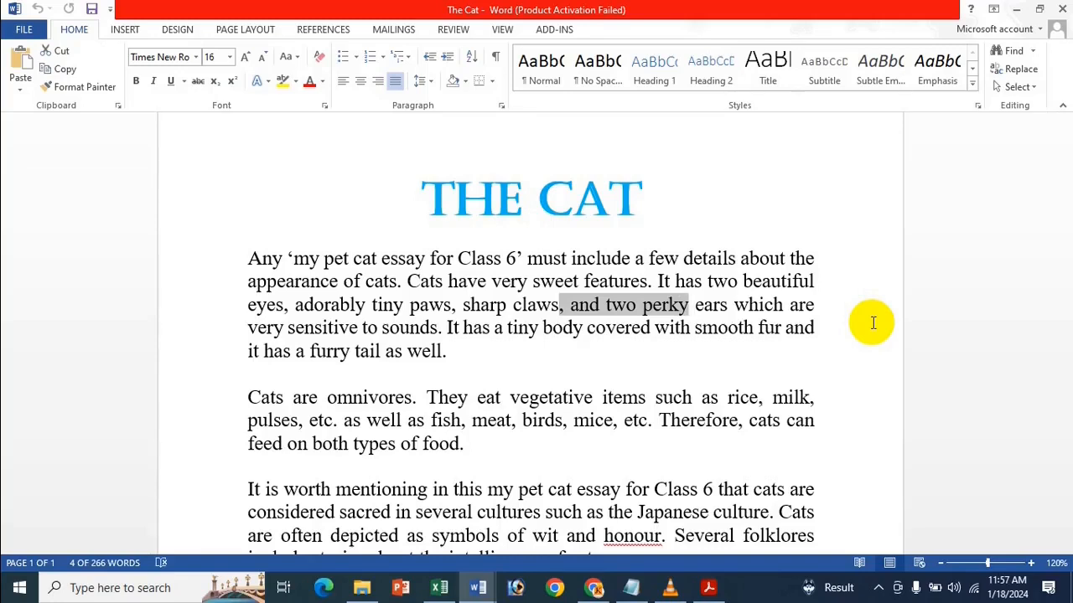
- Move the selection end back character by character from after "perky" until only "claws" is selected
key("shift+Left")
key("shift+Left")
key("shift+Left")
key("shift+Left")
key("shift+Left")
key("shift+Left")
key("shift+Left")
key("shift+Left")
key("shift+Left")
key("shift+Left")
key("shift+Left")
key("shift+Left")
key("shift+Left")
key("shift+Left")
key("shift+Left")
key("shift+Left")
key("shift+Left")
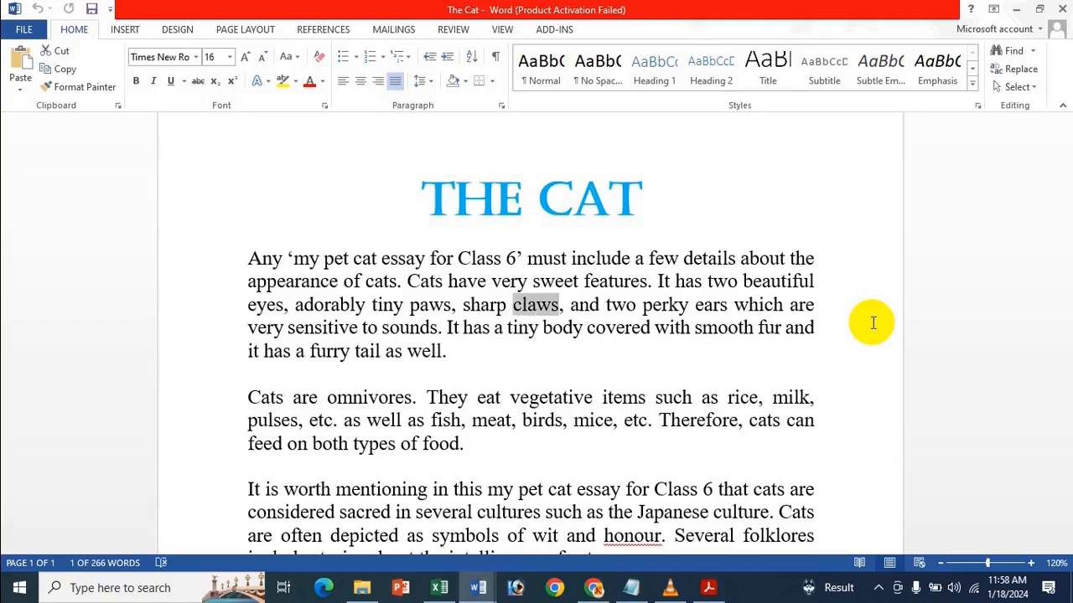
- Select the comma and space after "claws", and clear the selection by placing the cursor in "Cats" on the second line
key("Right")
key("shift+Right")
key("shift+Right")
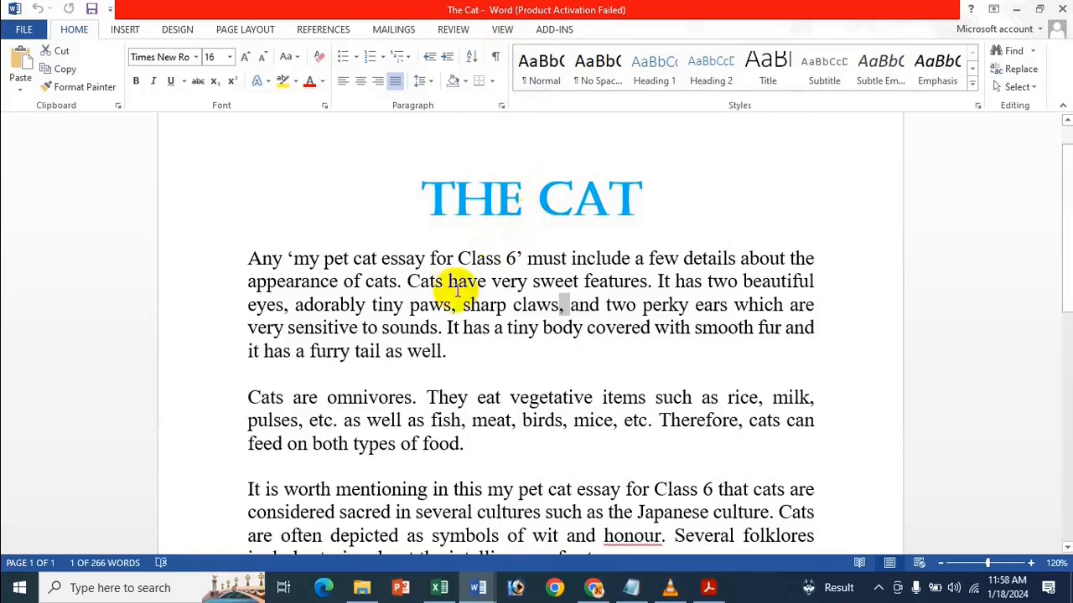
left_click(428, 274)
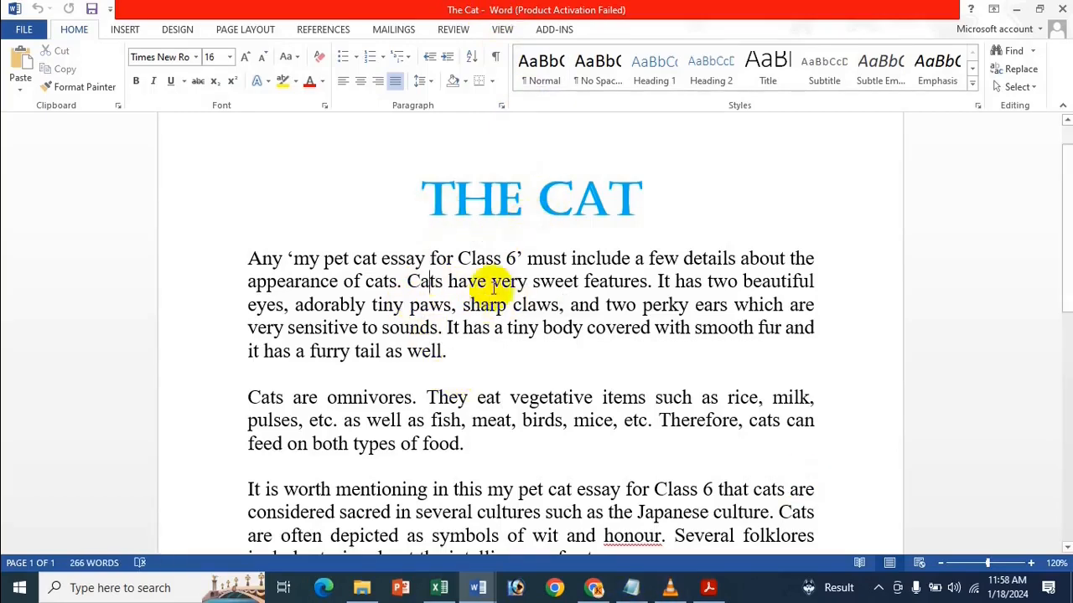
- Review the Shift+Home and Shift+End entries in B99 and B100 of the Excel list, and return to The Cat document in Word
left_click(439, 587)
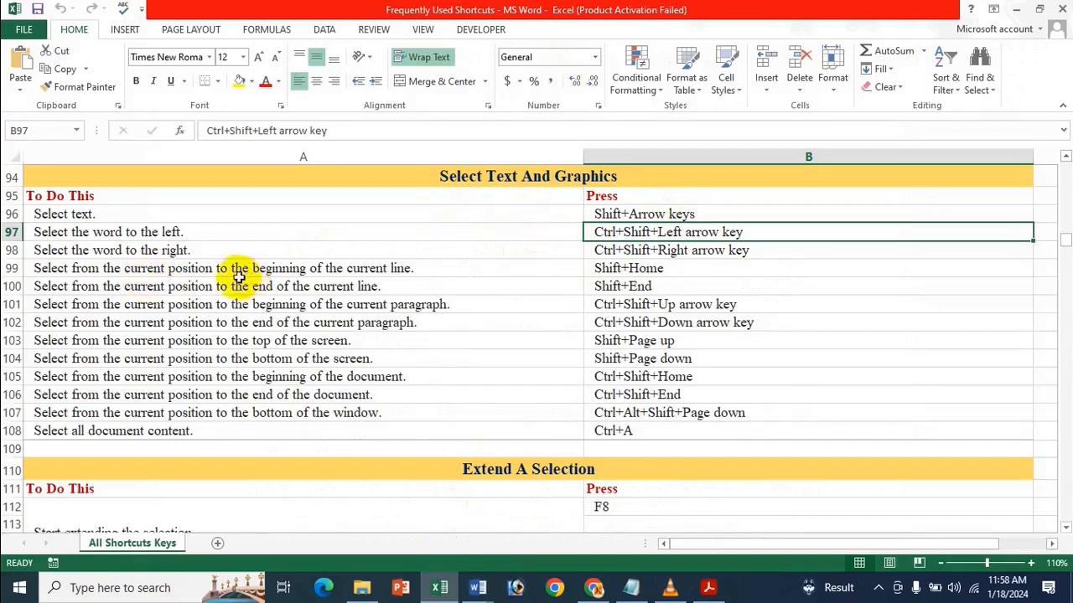
left_click(699, 268)
left_click(662, 286)
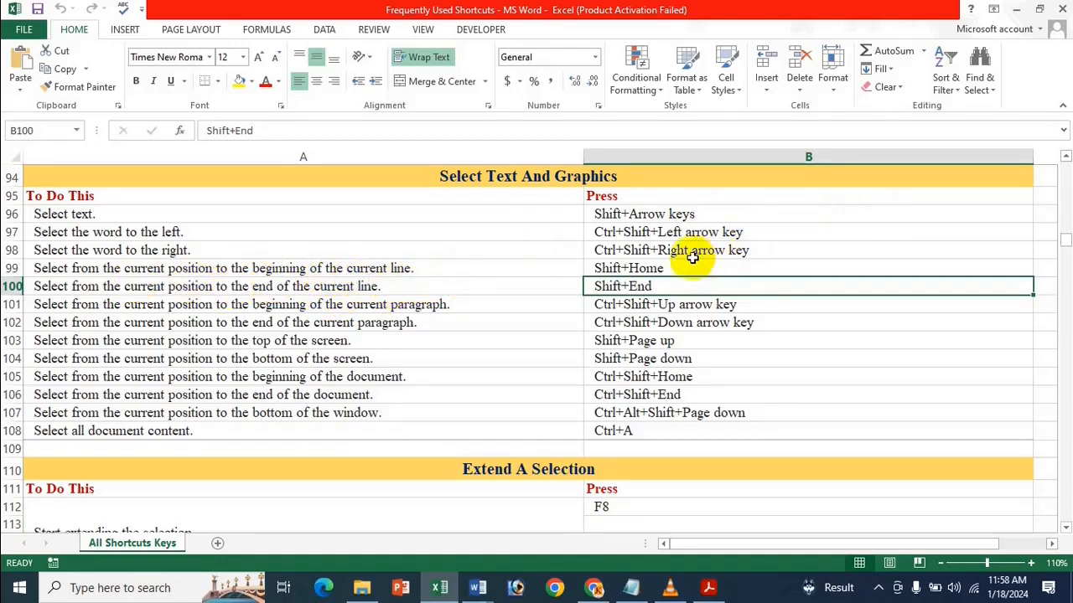
left_click(790, 267)
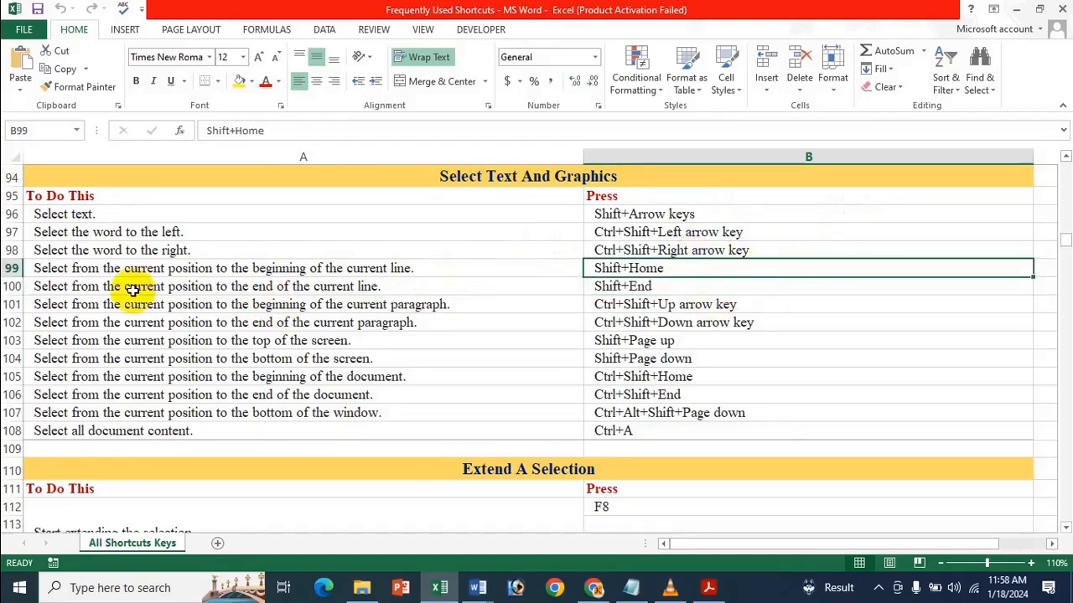
left_click(478, 587)
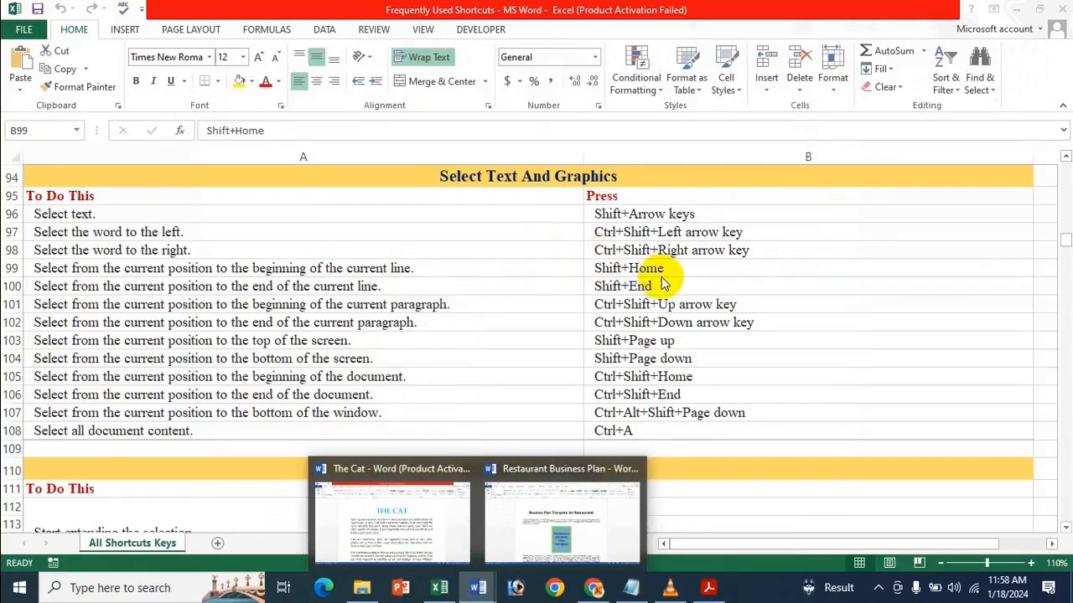
left_click(411, 510)
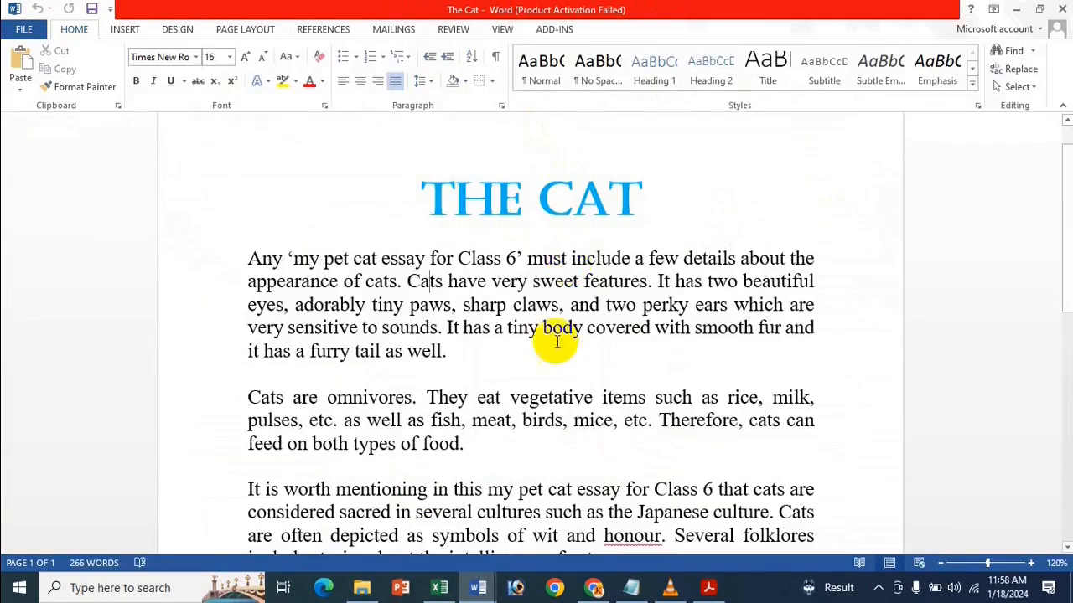
- Select the first paragraph's second line from its end to its beginning and the third line from beginning to end, then clear the selection
left_click(825, 282)
key("shift+Home")
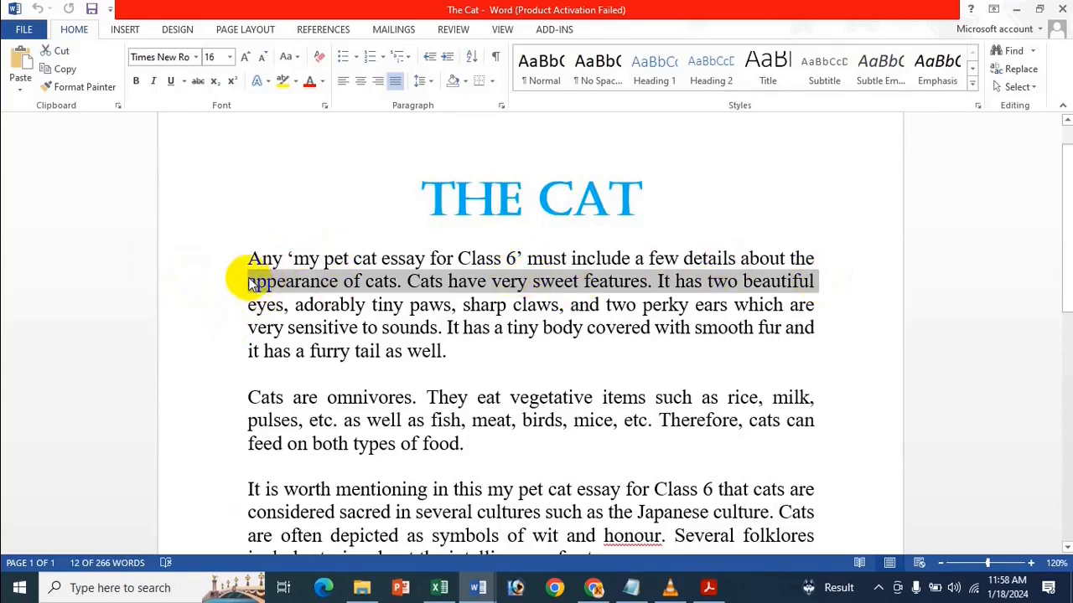
left_click(247, 308)
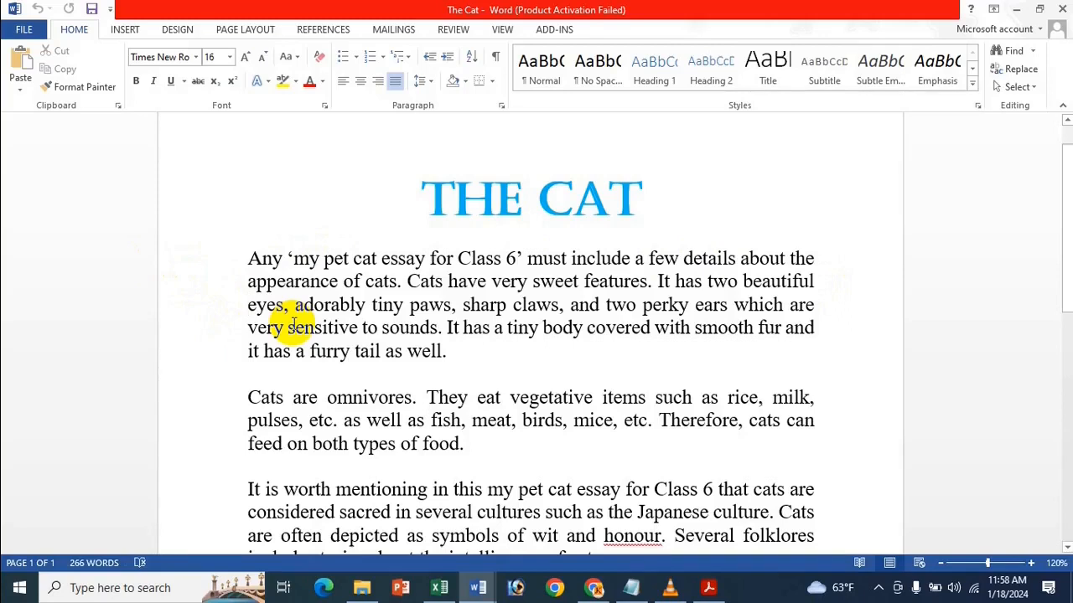
key("shift+End")
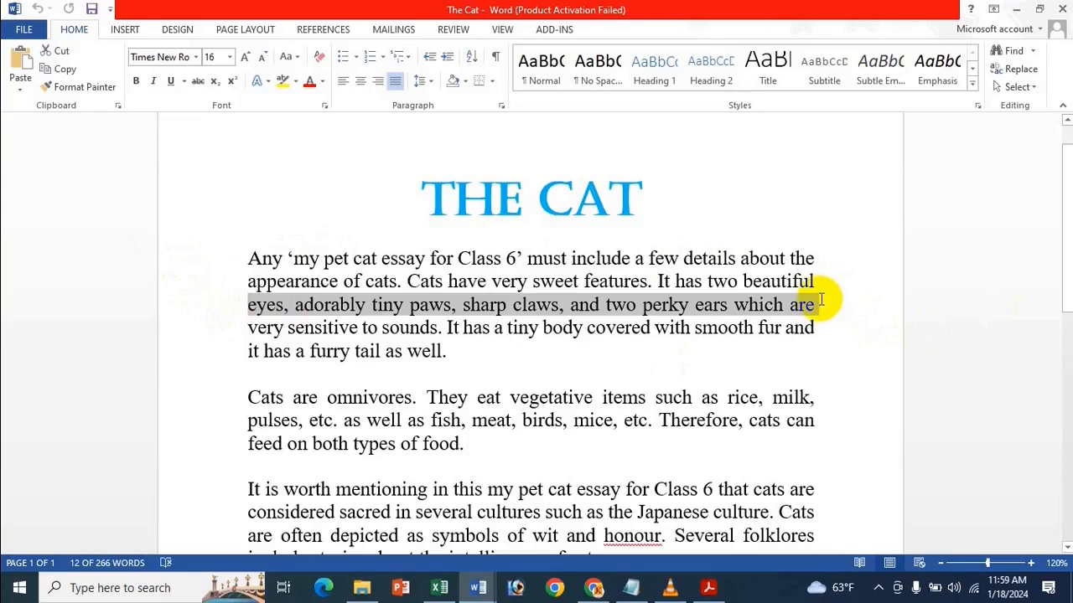
left_click(305, 263)
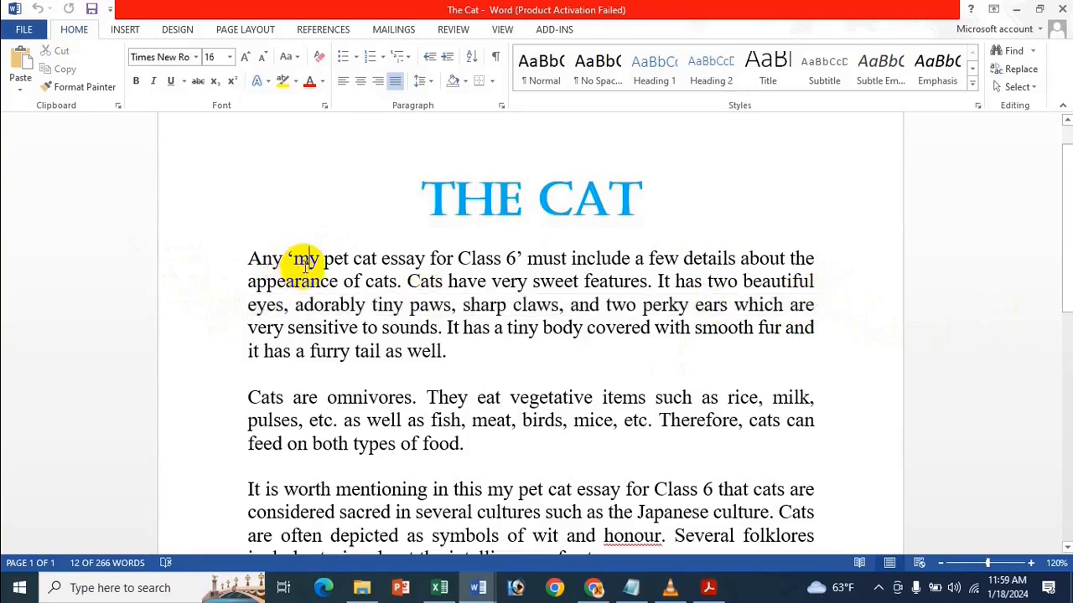
- Review the Ctrl+Shift+Up and Ctrl+Shift+Down arrow key entries in B101 and B102 of the Excel list, and return to The Cat in Word
left_click(455, 589)
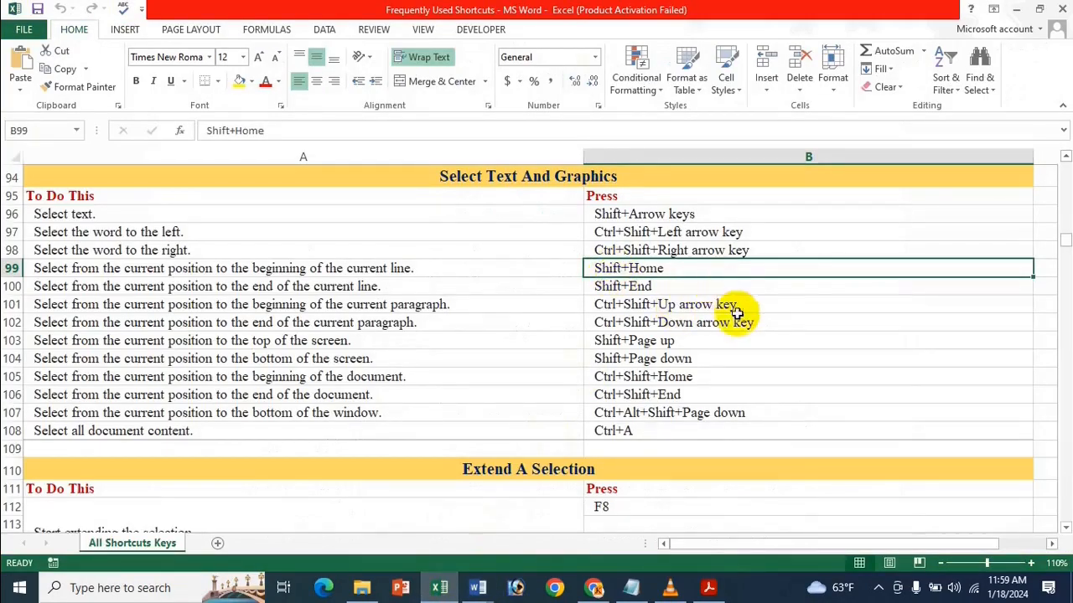
left_click(643, 304)
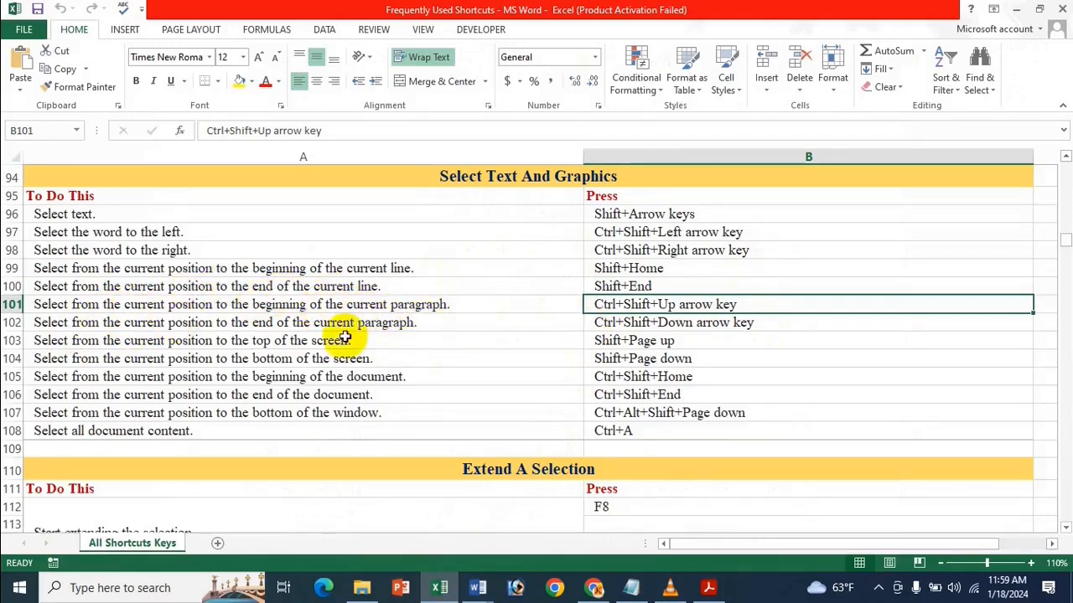
left_click(689, 328)
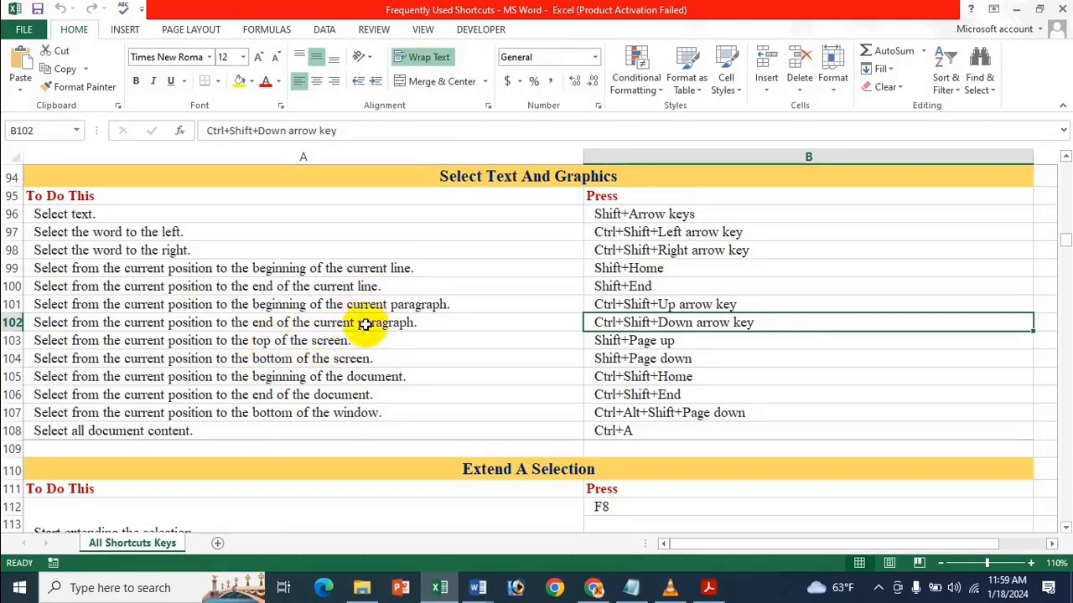
left_click(478, 587)
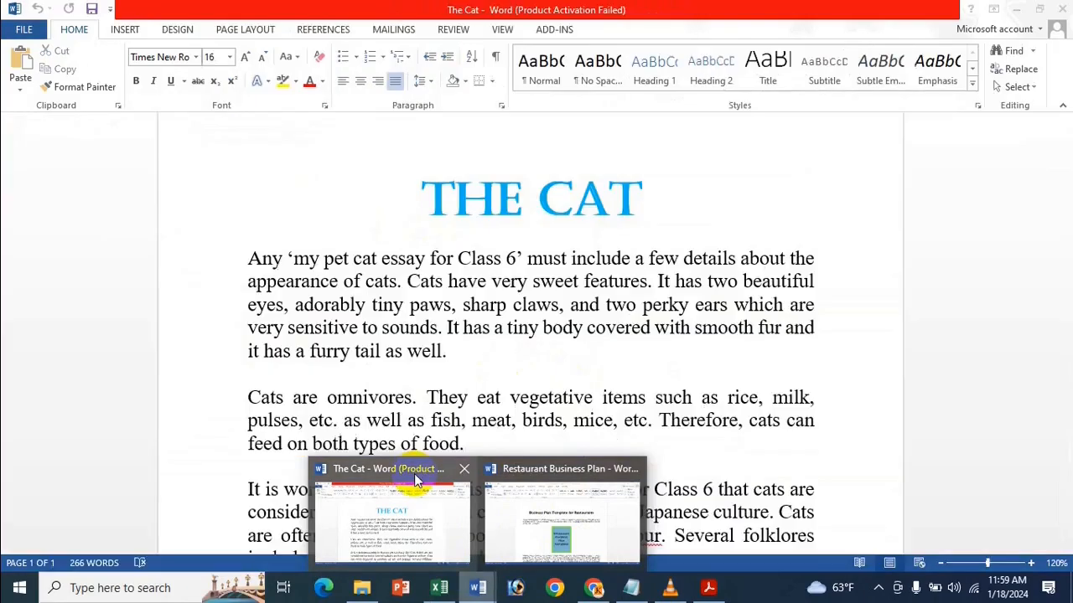
left_click(416, 480)
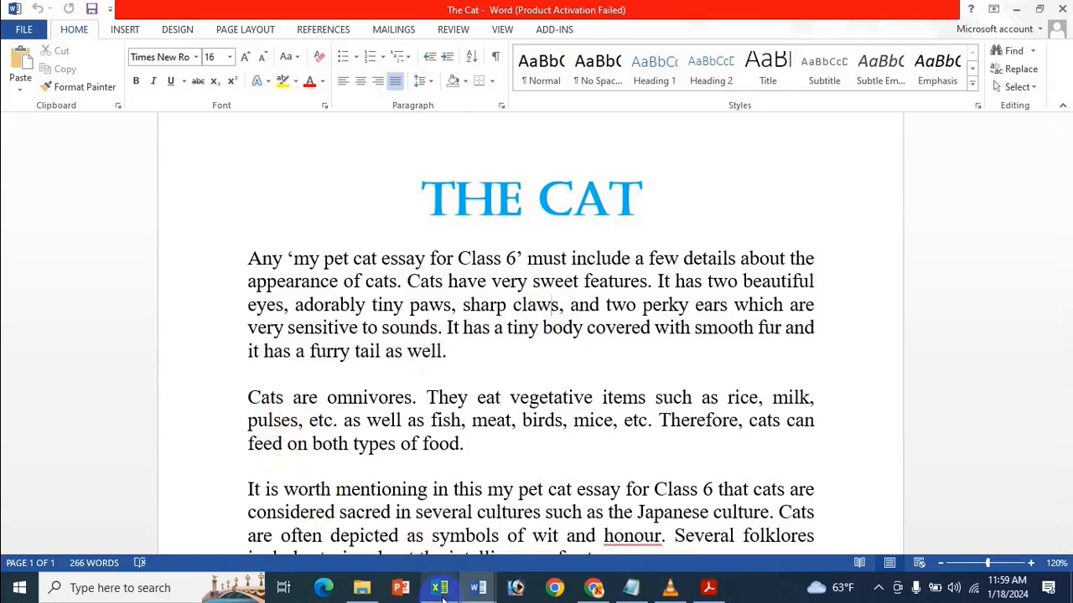
- Select from within "claws" to the beginning of the first paragraph, switch to selecting to its end, and clear the selection after "sharp"
mouse_move(439, 587)
mouse_move(453, 540)
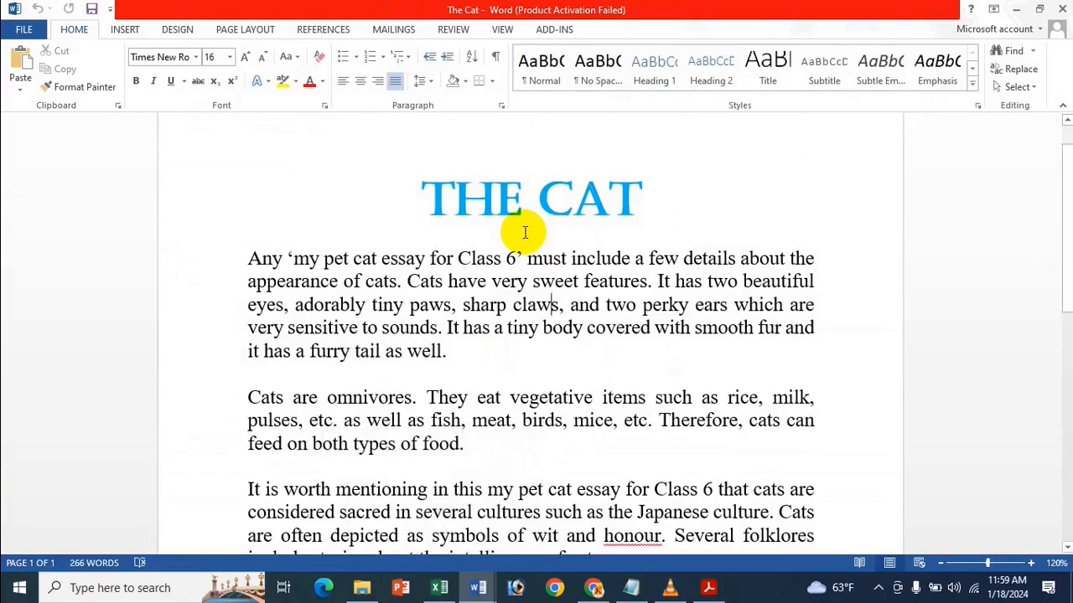
key("ctrl+shift+Up")
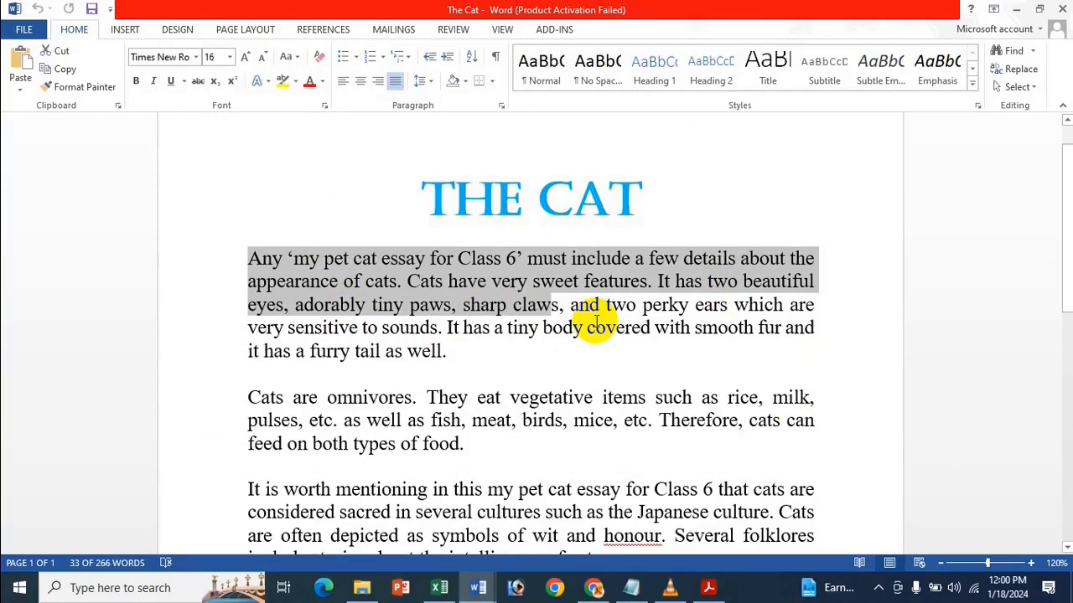
key("ctrl+shift+Down")
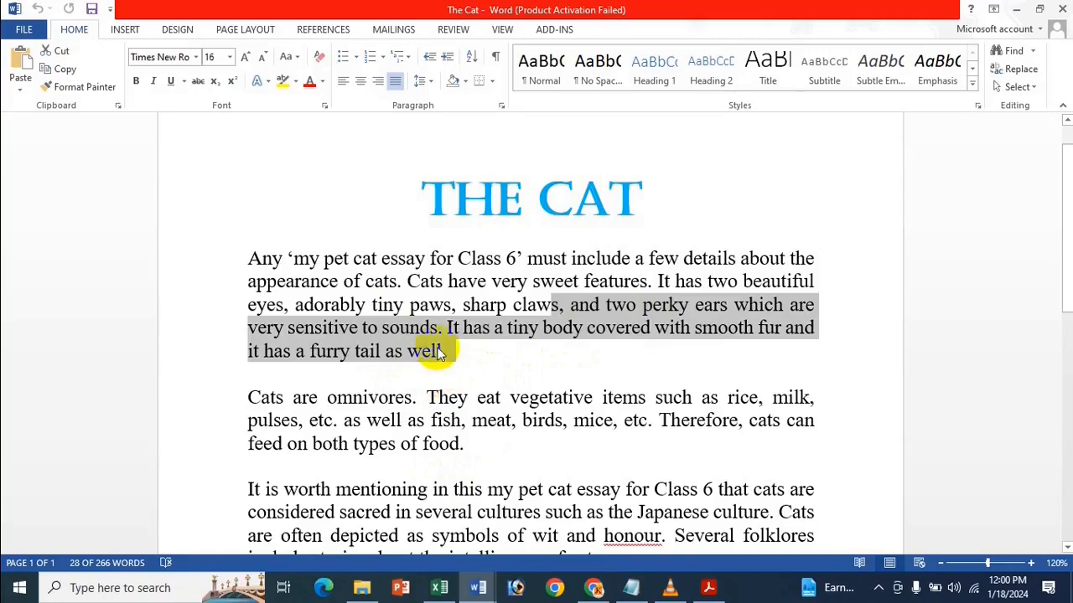
left_click(494, 298)
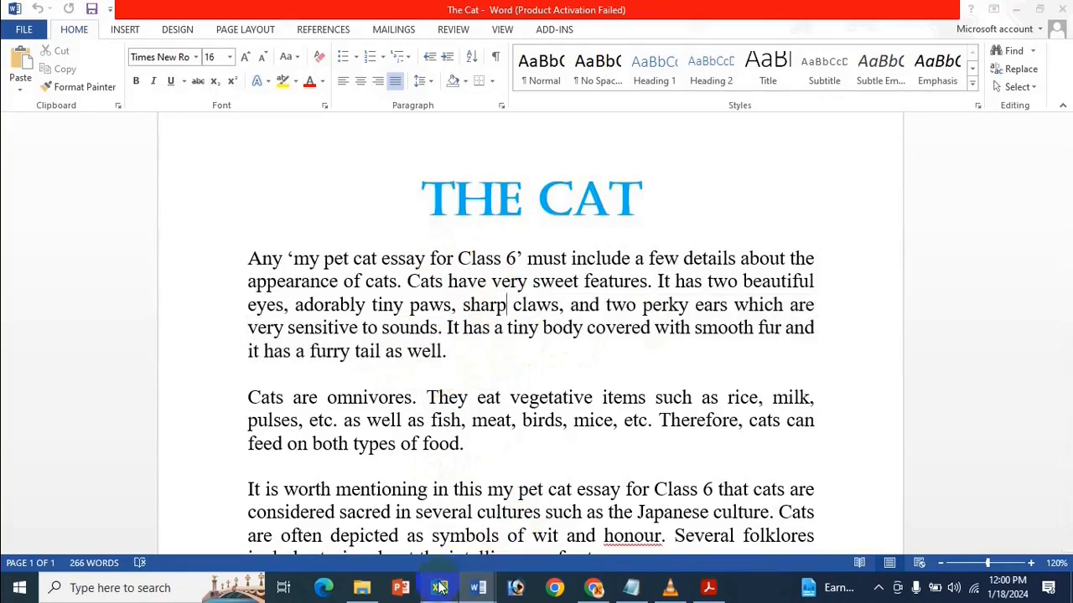
- Review the Shift+Page up and Shift+Page down entries in B103 and B104 of the Excel list, and return to The Cat in Word
left_click(439, 586)
left_click(689, 346)
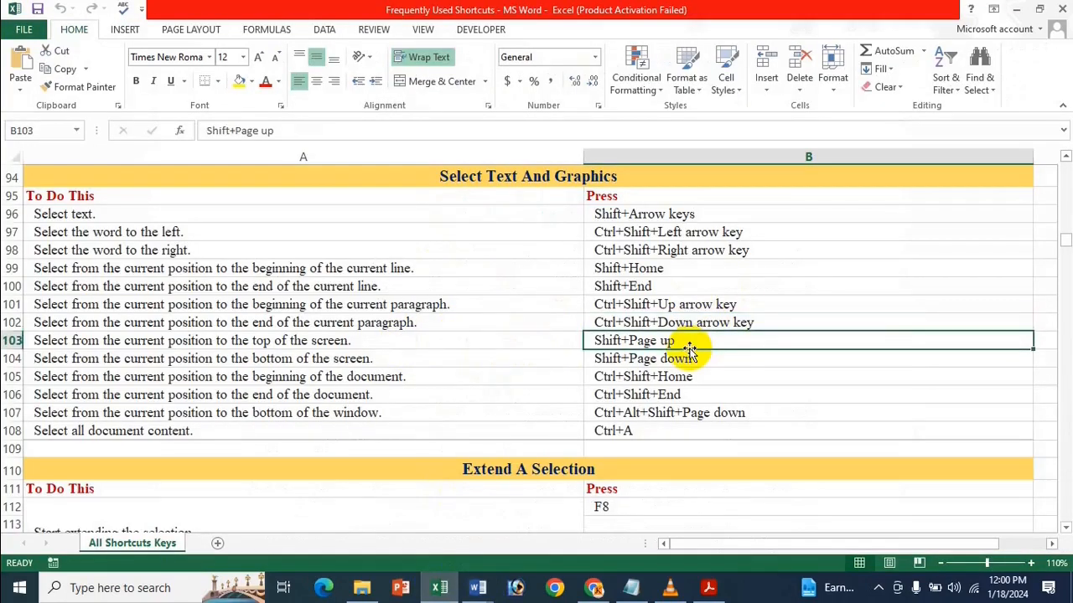
left_click(688, 360)
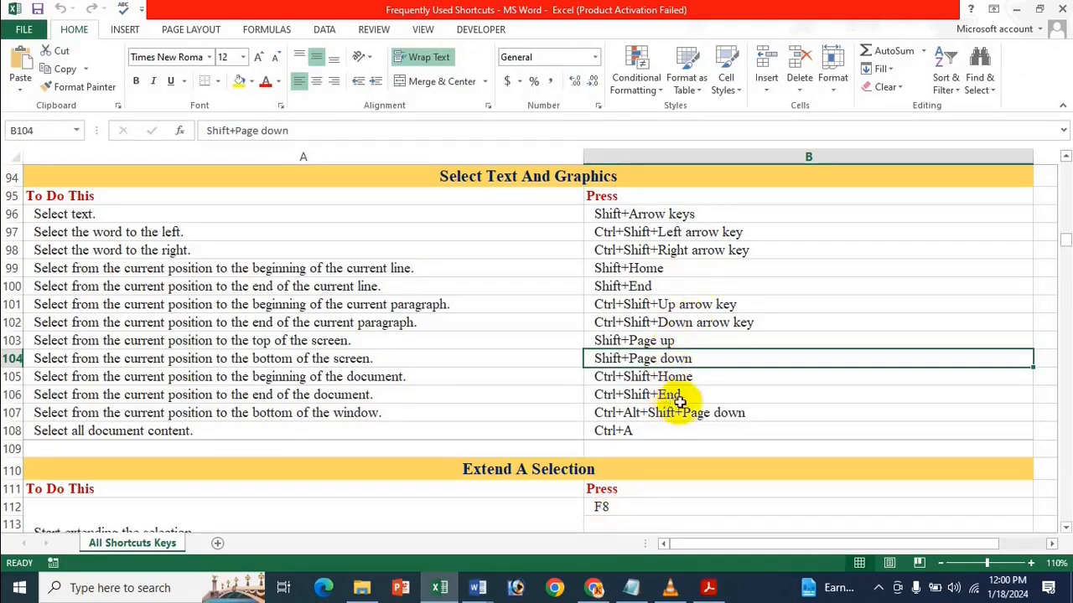
left_click(478, 588)
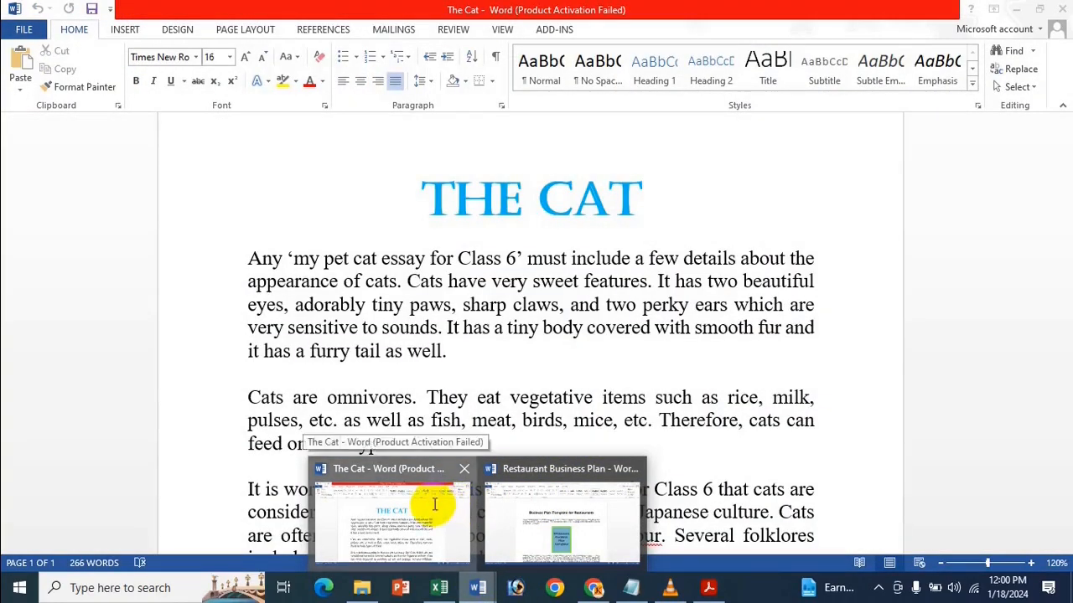
left_click(429, 503)
- Select one screen of text from after "sharp" through "symbols" in the third paragraph, and clear the selection by placing the cursor before "sharp"
scroll(486, 419, "down", 1)
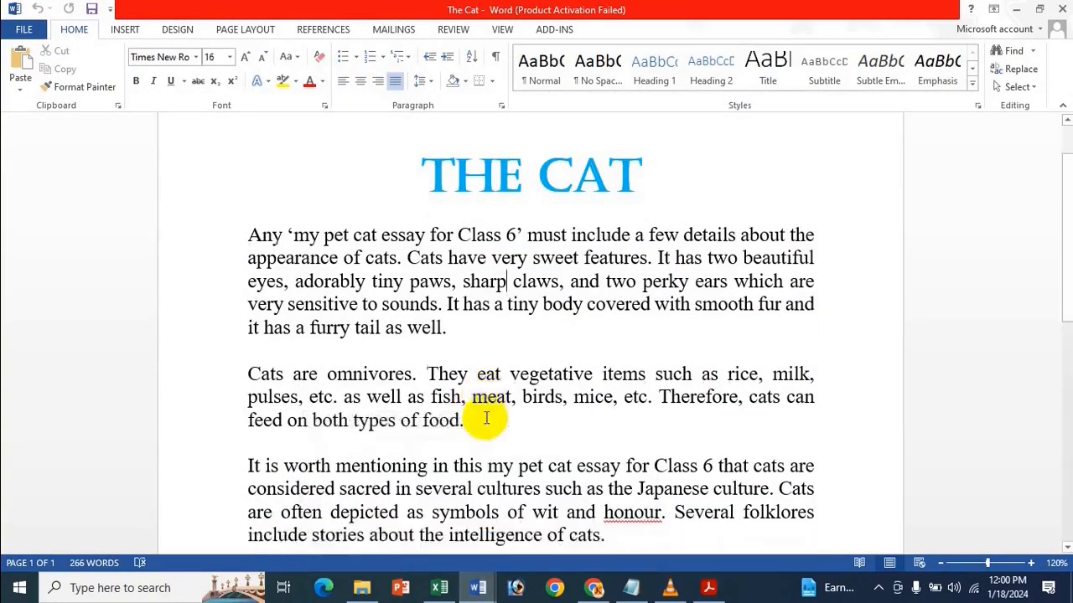
scroll(494, 402, "down", 3)
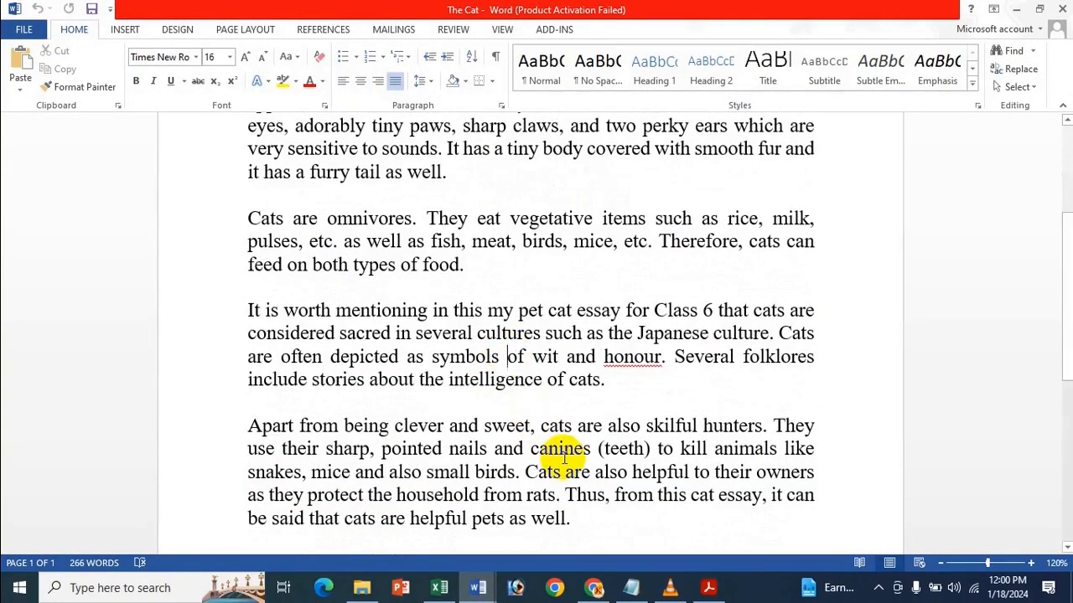
key("shift+Page_Up")
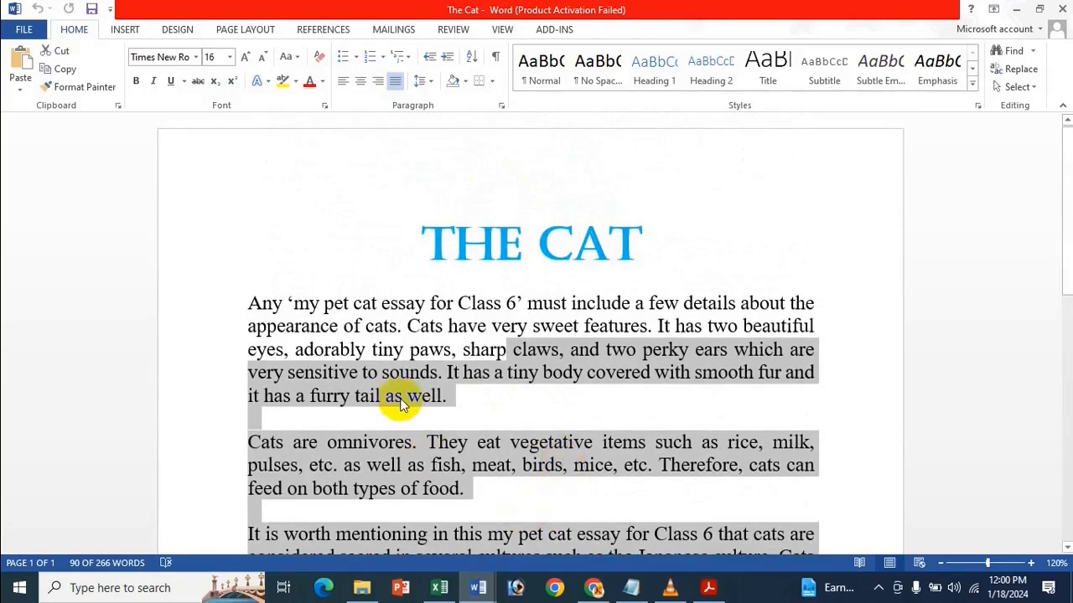
scroll(401, 398, "down", 5)
scroll(395, 394, "up", 5)
left_click(461, 354)
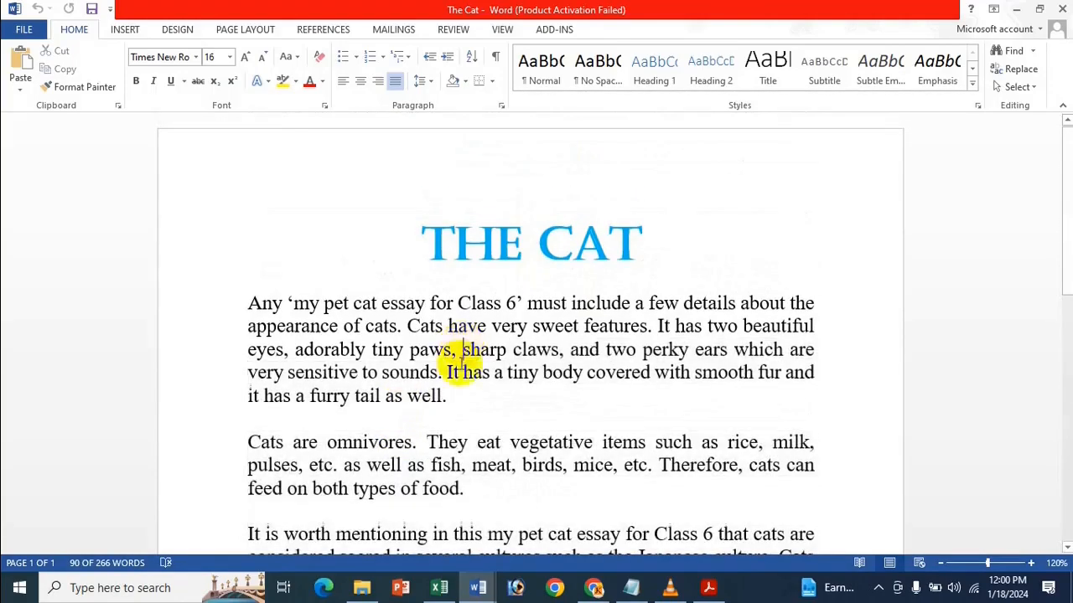
- Select the Shift+Page up entry in B103 of the Excel list, return to The Cat in Word, and place the cursor within "body"
left_click(436, 589)
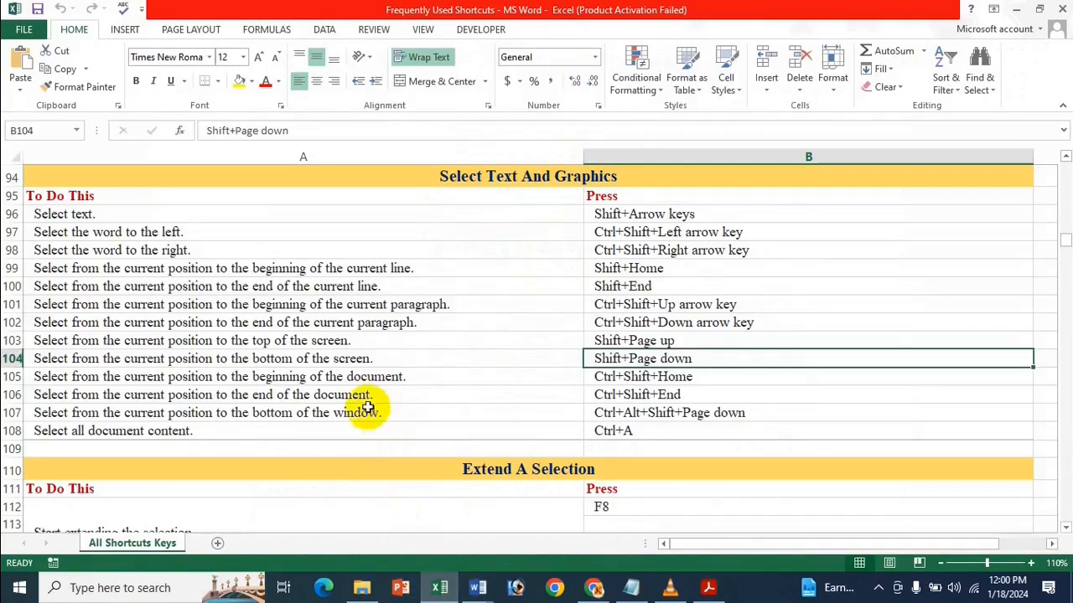
left_click(617, 335)
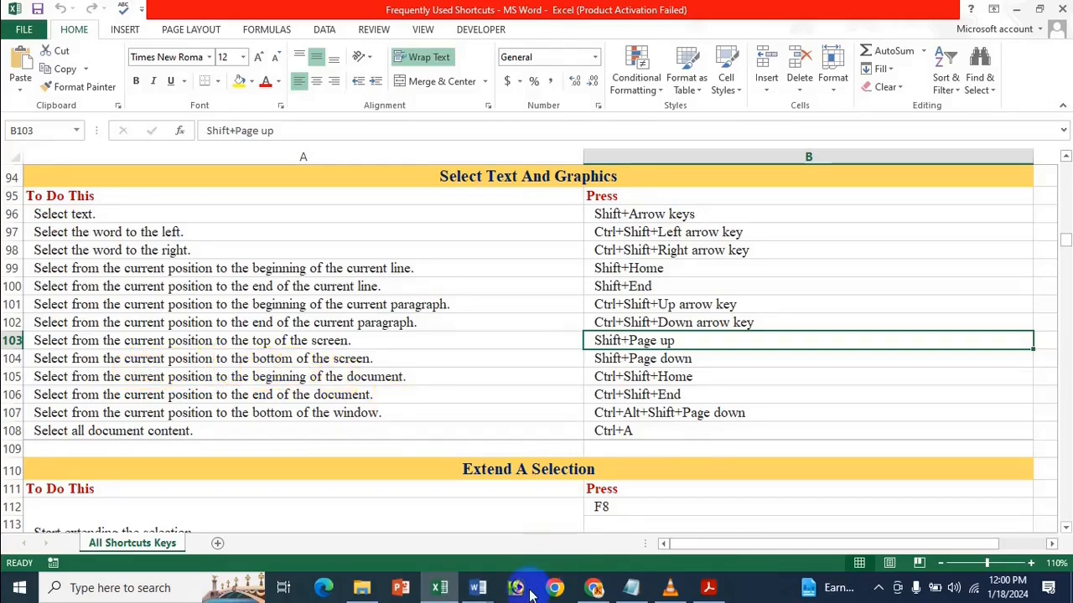
left_click(479, 589)
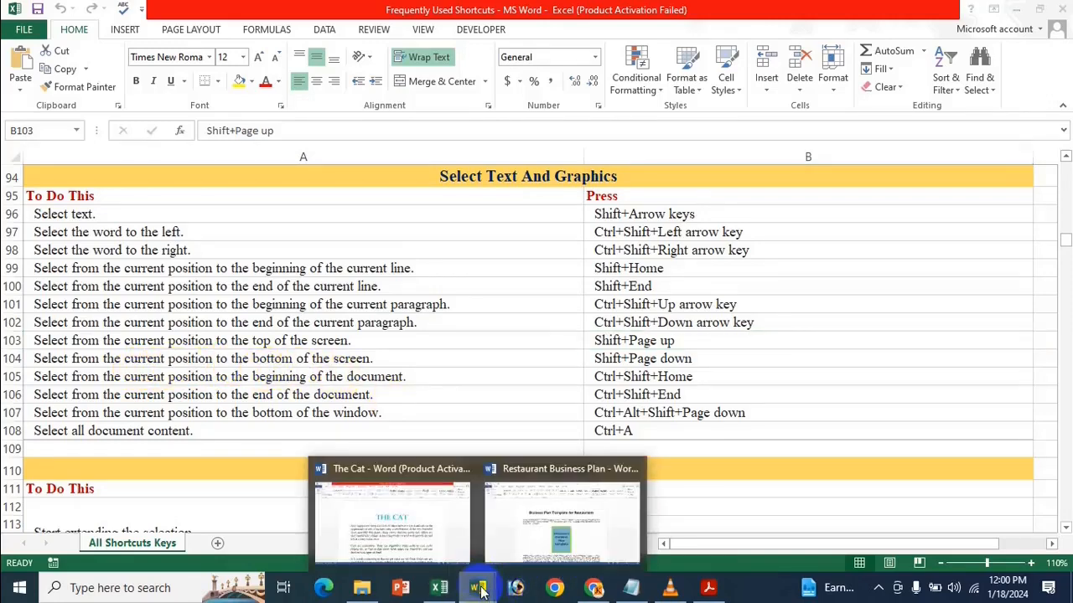
left_click(418, 528)
left_click(423, 243)
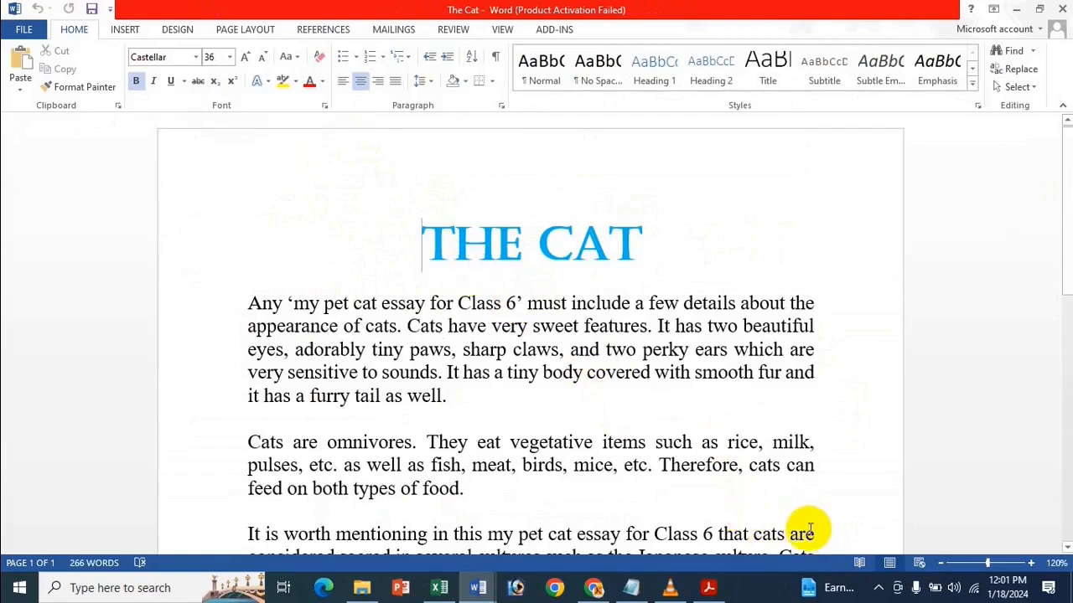
left_click(537, 350)
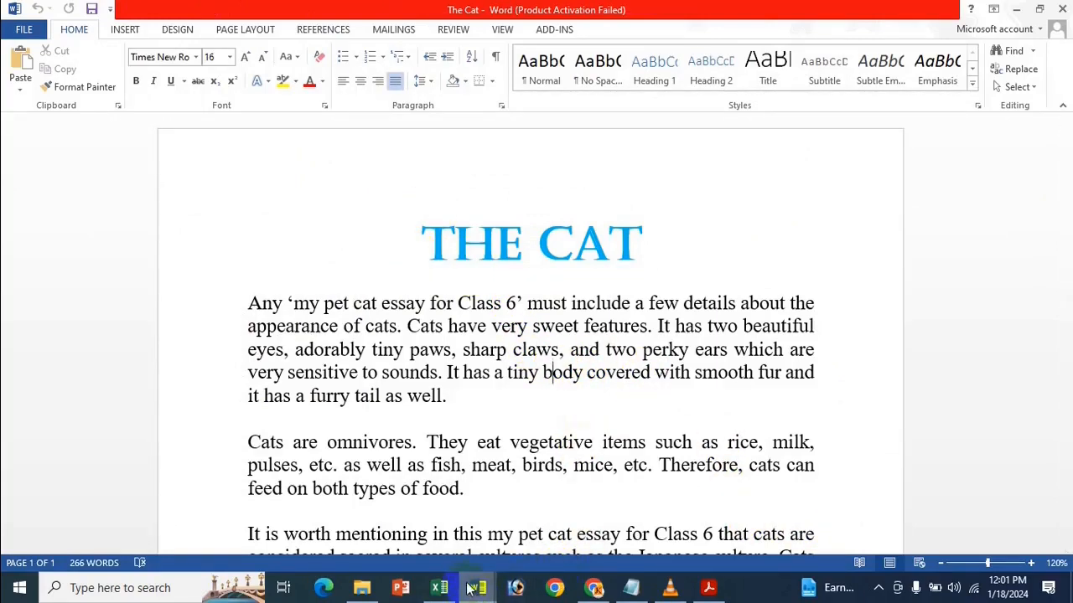
- Place the cursor at the start of the title, check the Shift+Page up entry in the Excel list, and return to The Cat in Word
left_click(429, 245)
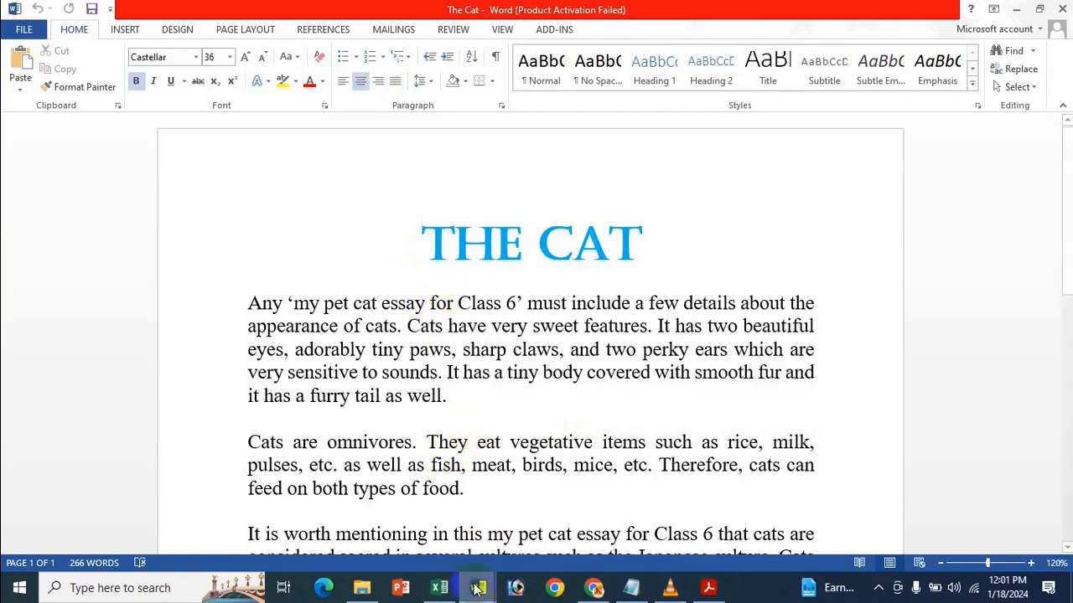
left_click(439, 587)
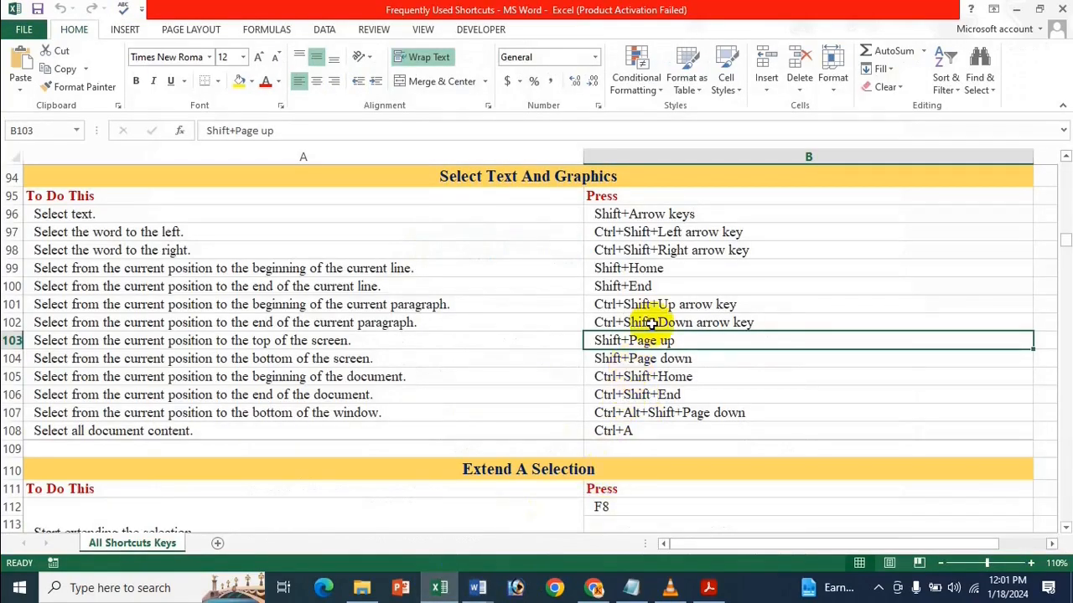
mouse_move(480, 589)
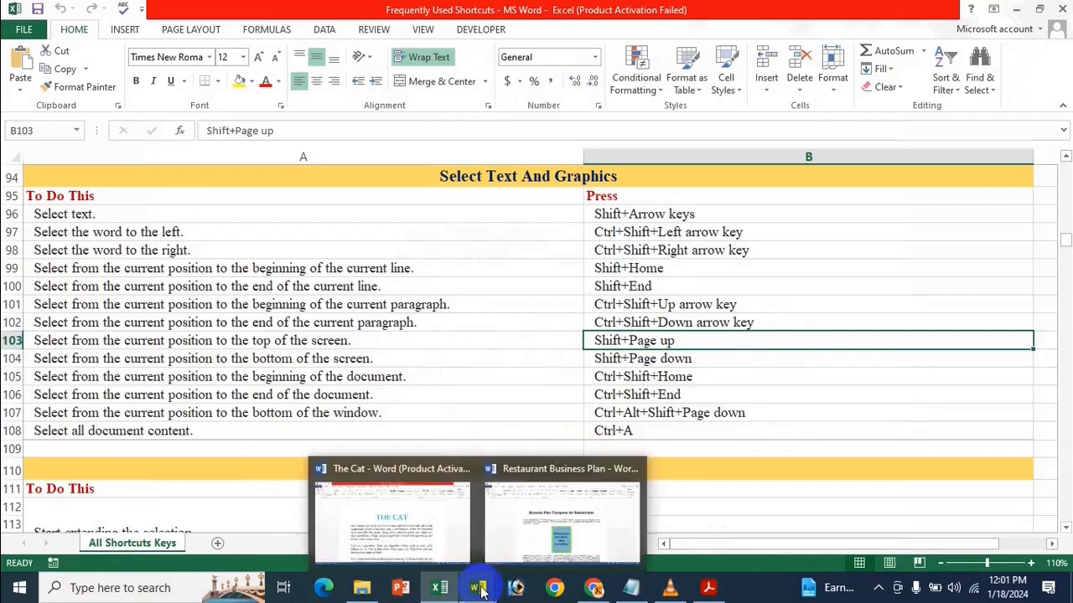
left_click(444, 544)
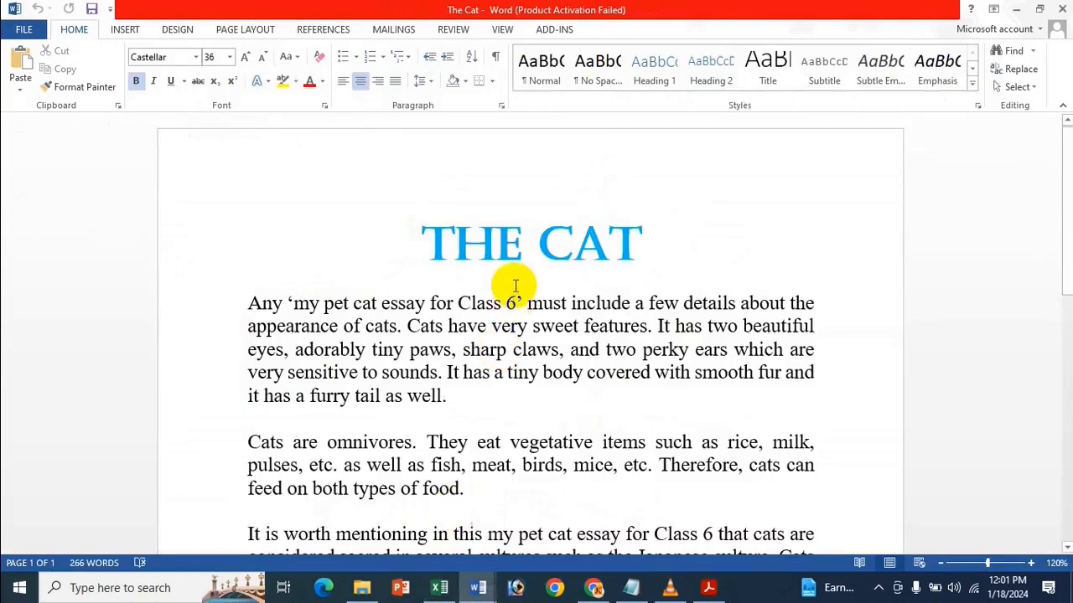
- Select one screen of text from the start of the title to within "pointed" in the fourth paragraph, review it, and clear the selection
key("shift+Down")
key("shift+Down")
key("shift+Down")
key("shift+Down")
key("shift+Down")
key("shift+Down")
key("shift+Down")
key("shift+Down")
key("shift+Down")
key("shift+Down")
key("shift+Down")
key("shift+Down")
key("shift+Down")
key("shift+Down")
key("shift+Down")
key("shift+Down")
key("shift+Down")
key("shift+Down")
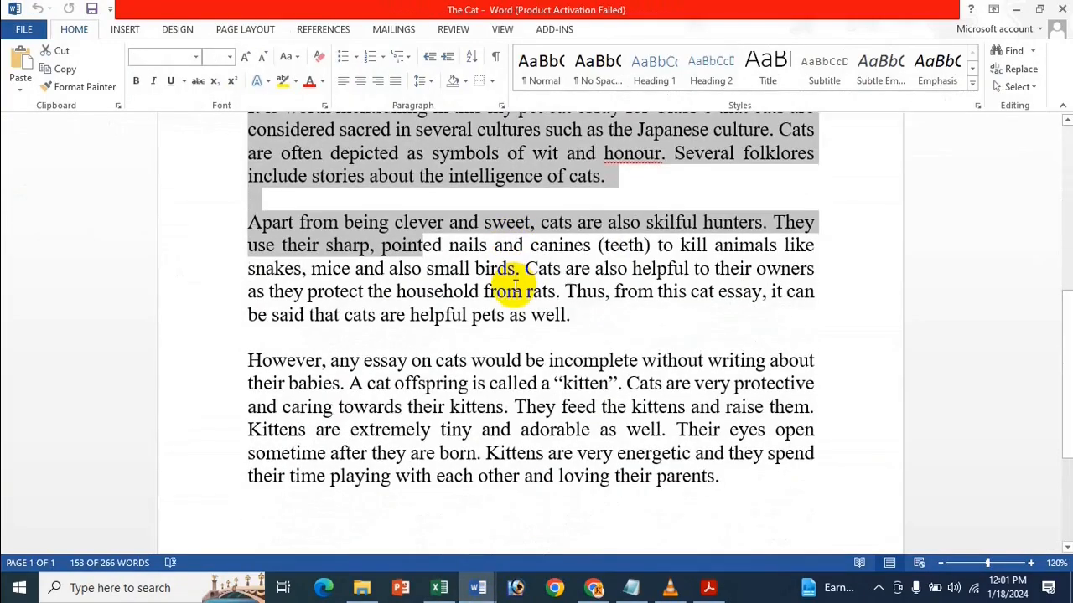
scroll(506, 287, "up", 6)
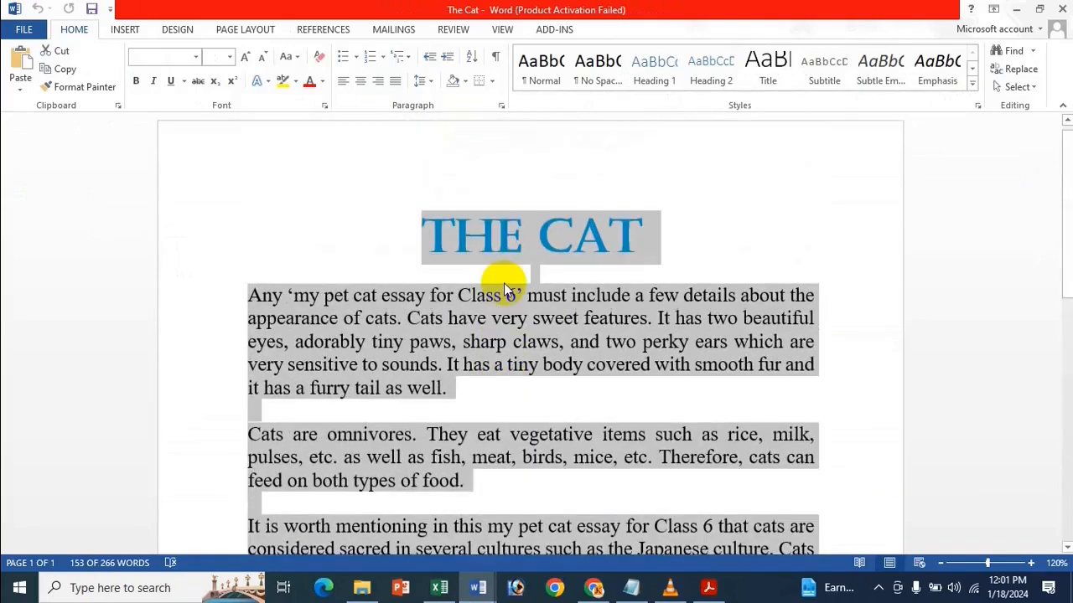
scroll(503, 285, "down", 3)
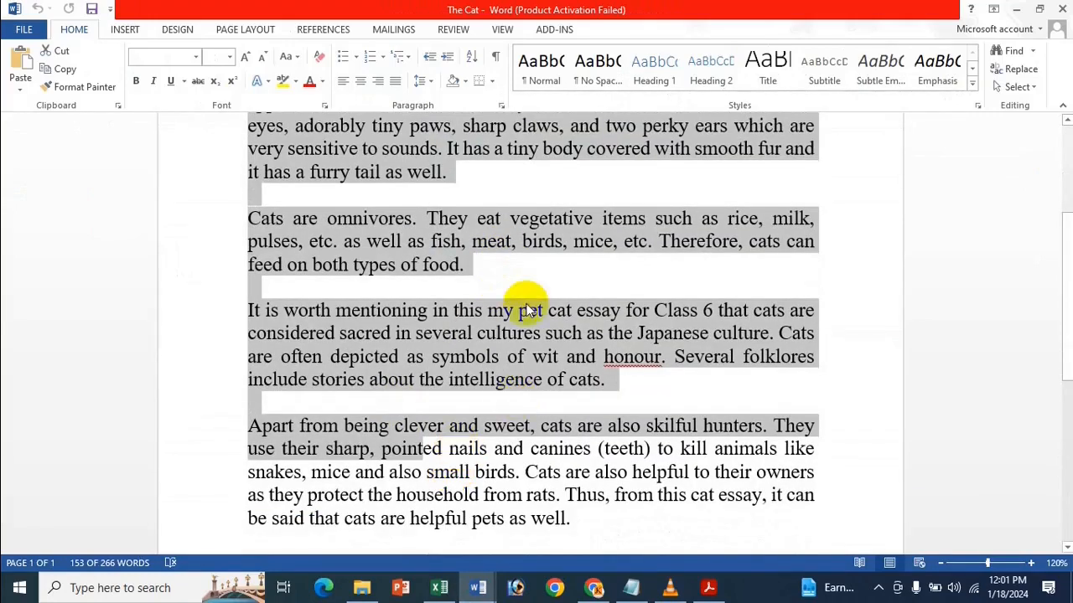
scroll(512, 306, "up", 3)
left_click(479, 327)
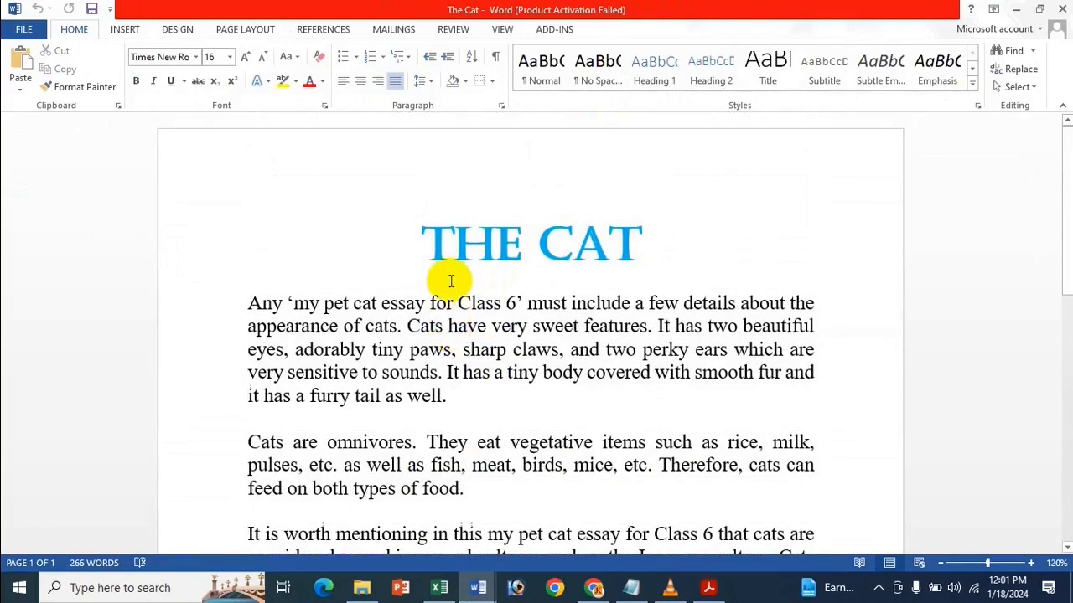
- Repeat the one-screen selection from the start of the title down to within "pointed", and clear it by placing the cursor in the first paragraph
left_click(427, 250)
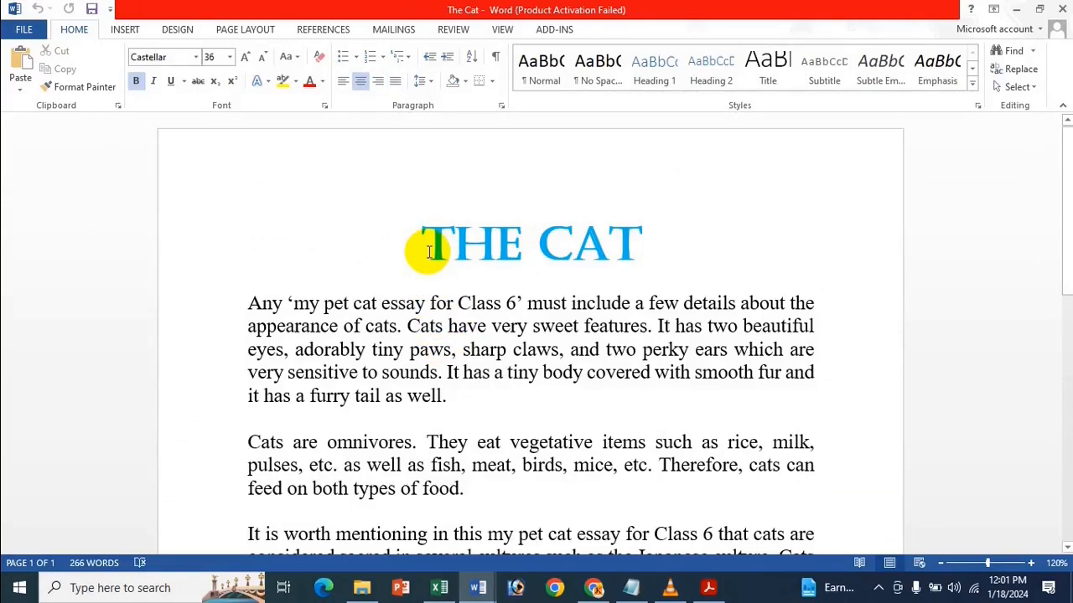
scroll(428, 252, "down", 8)
left_click(428, 252, "shift")
scroll(428, 253, "up", 5)
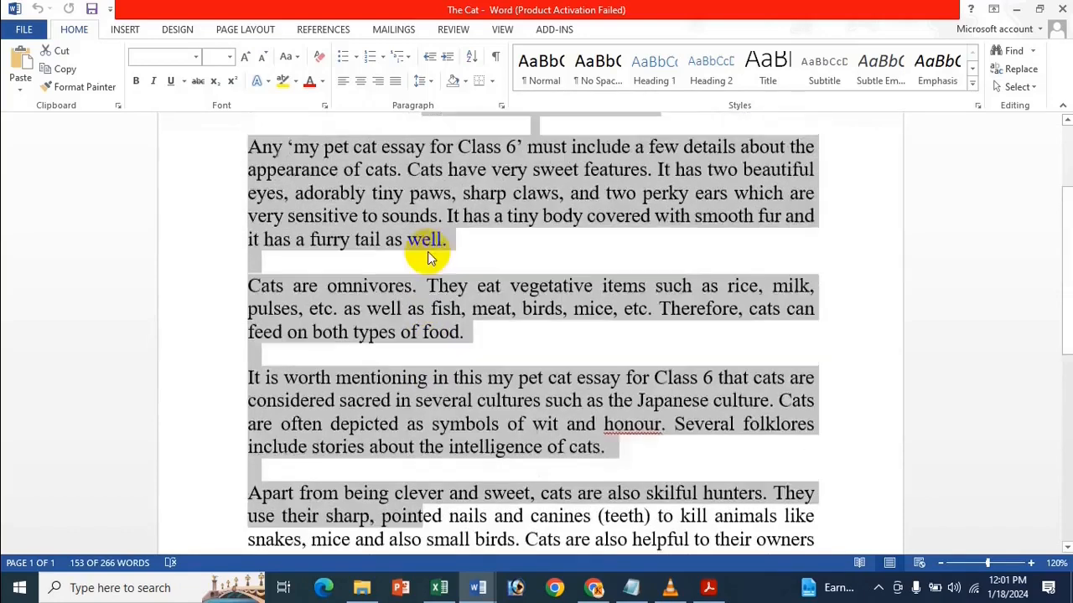
scroll(428, 253, "up", 3)
left_click(543, 387)
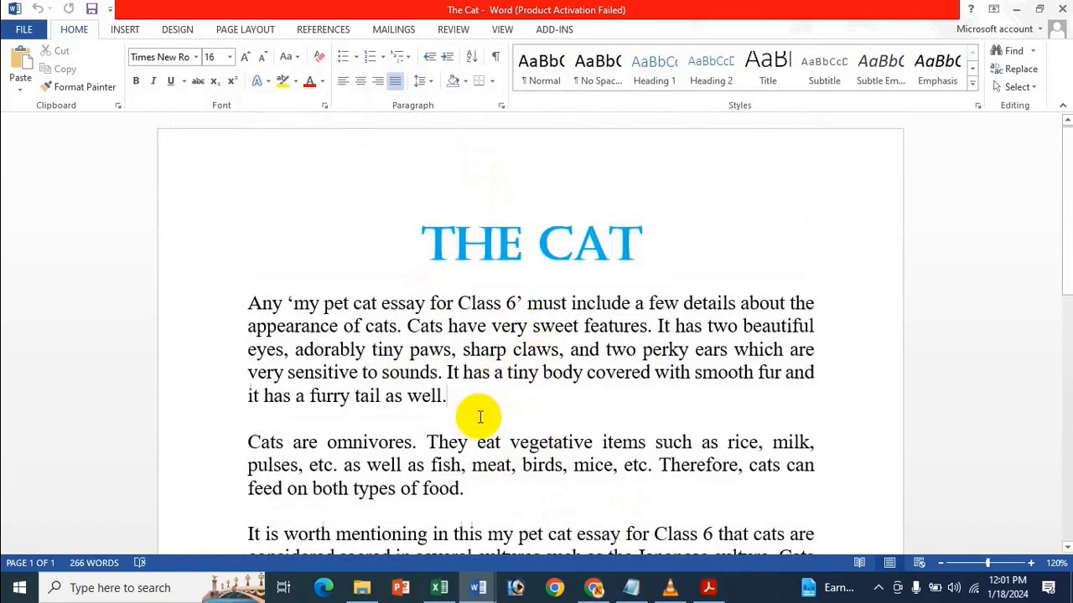
- Select from the start of the title through the first line of the third paragraph, and clear the selection after "two" in the first paragraph
left_click(426, 258)
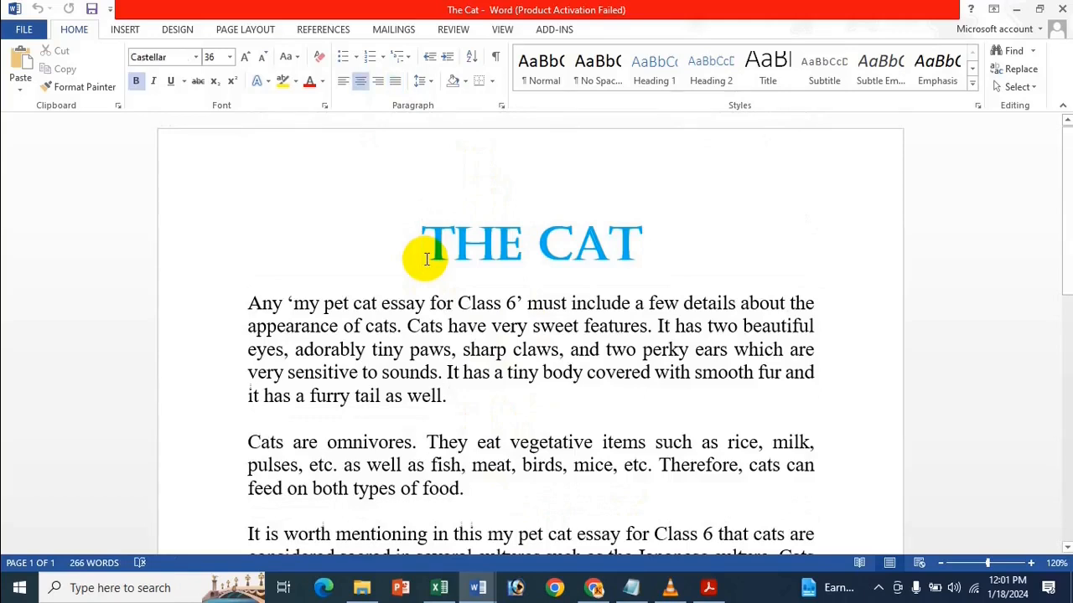
left_click(824, 529, "shift")
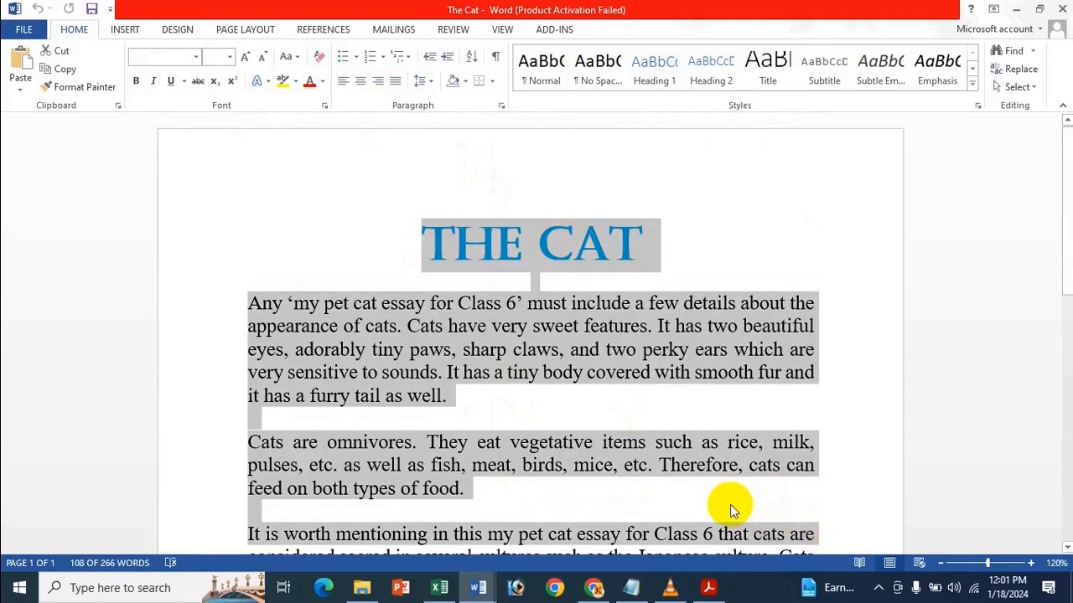
left_click(634, 349)
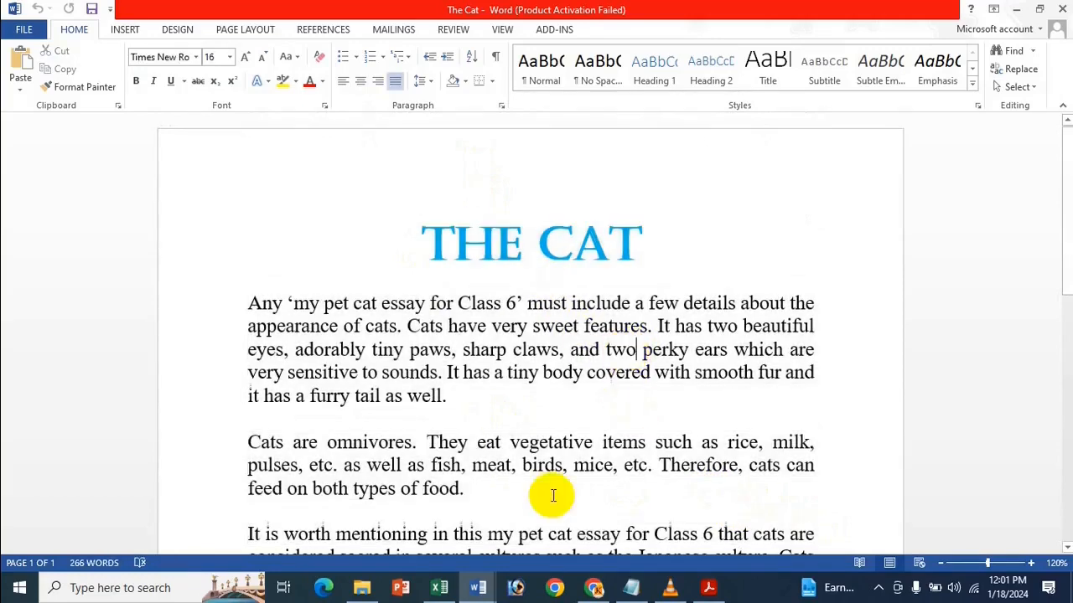
- Select the Ctrl+Shift+Home entry in B105 of the Excel list, return to The Cat in Word, and place the cursor within "has" after "sounds. It"
left_click(437, 590)
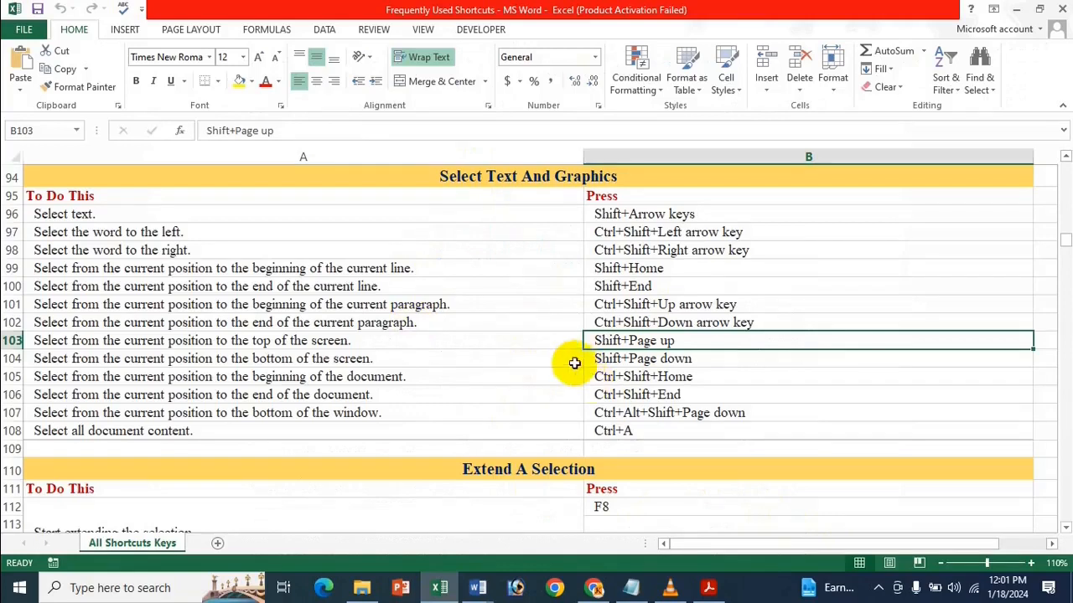
left_click(628, 376)
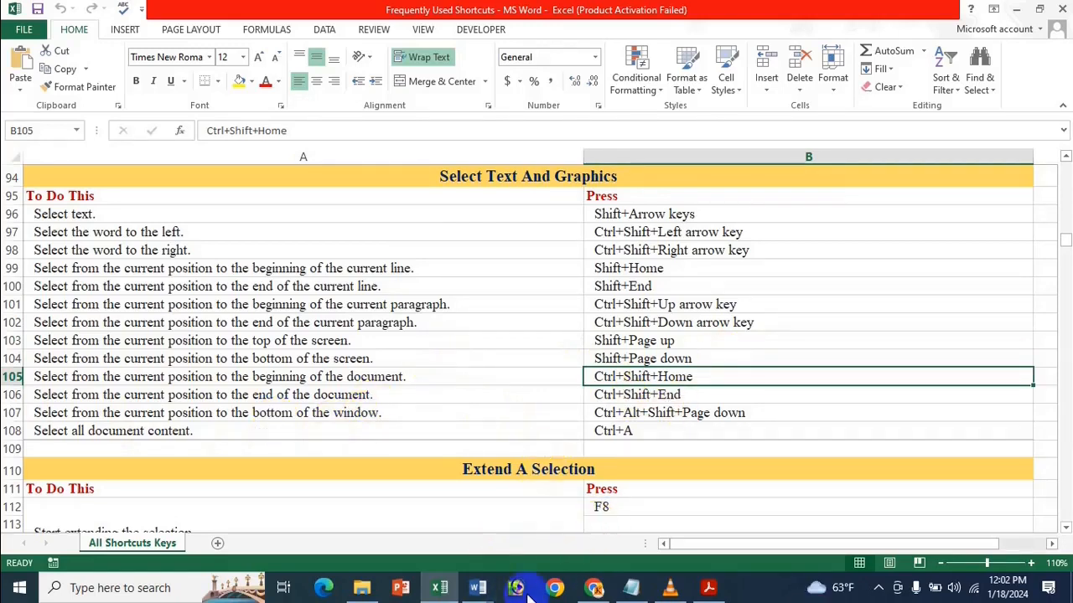
mouse_move(479, 586)
left_click(413, 552)
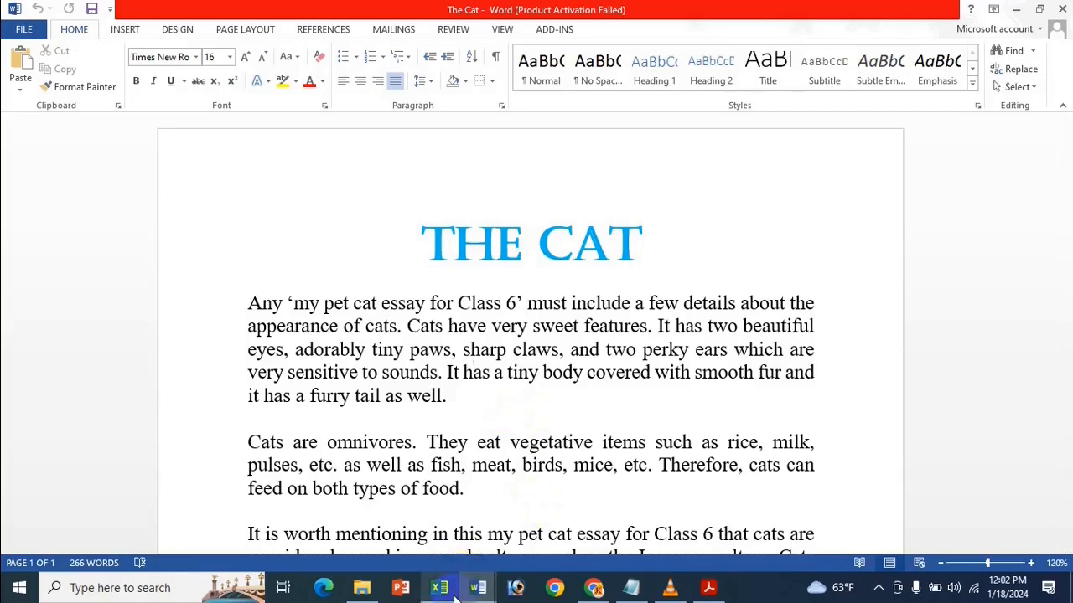
- Select from within "has" to the beginning of the document, and clear the selection at the end of the first paragraph
mouse_move(455, 599)
left_click(456, 529)
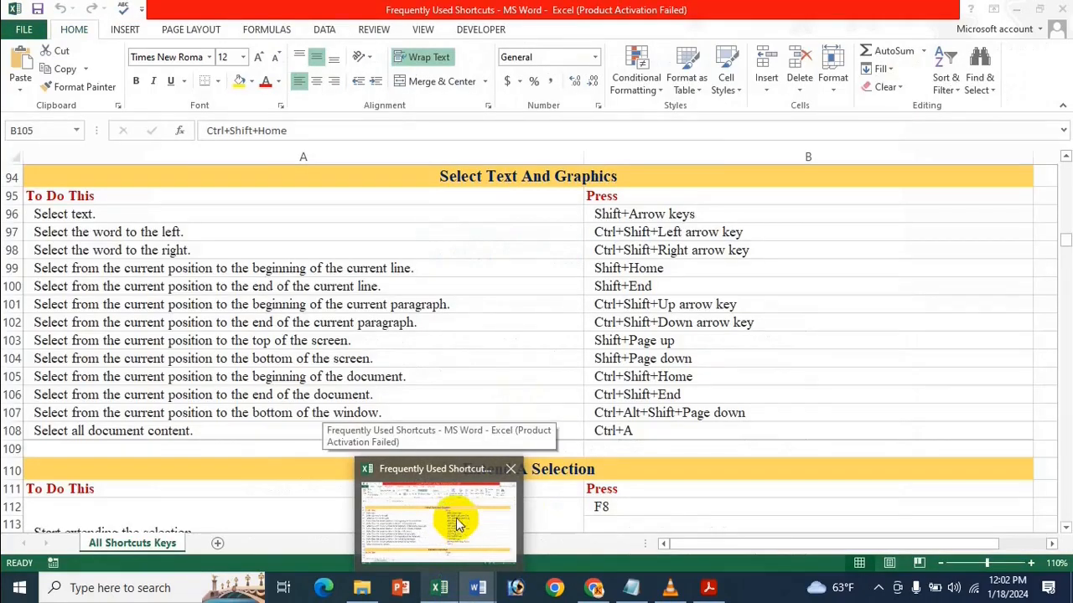
left_click(456, 524)
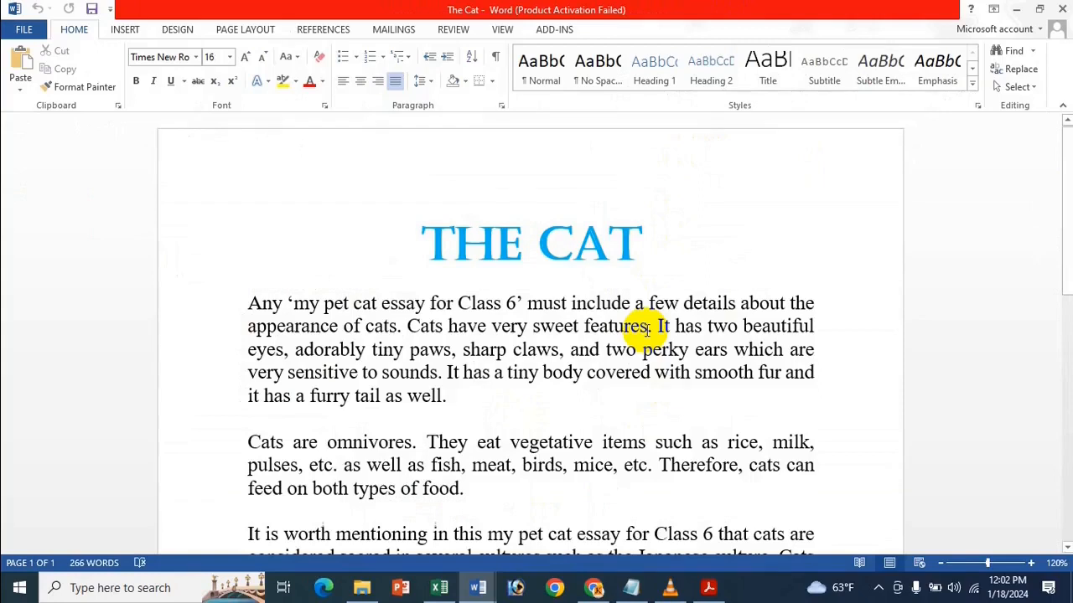
key("ctrl+shift+Home")
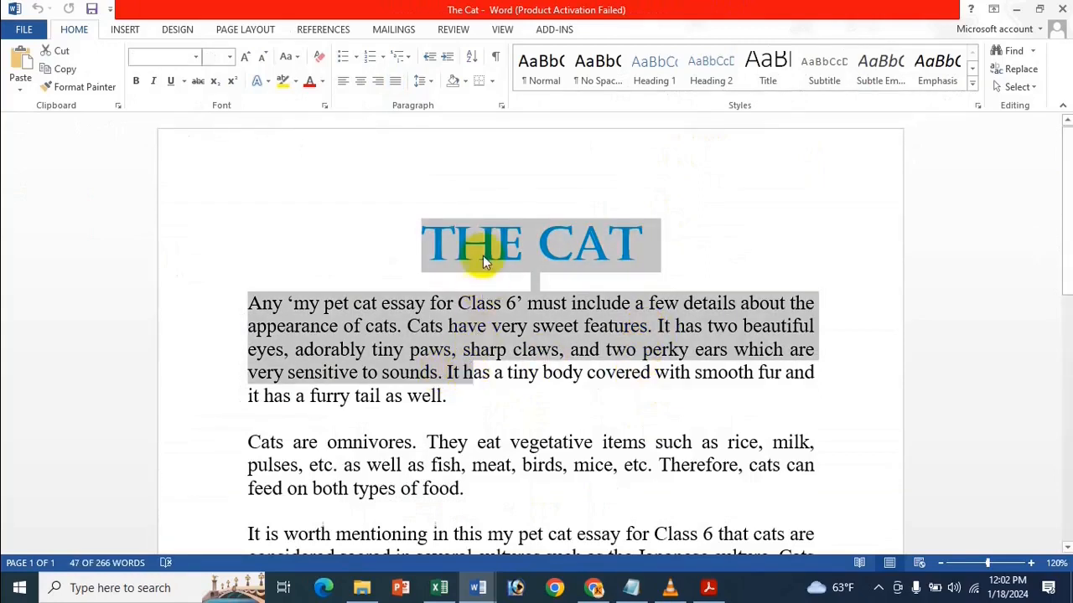
left_click(469, 390)
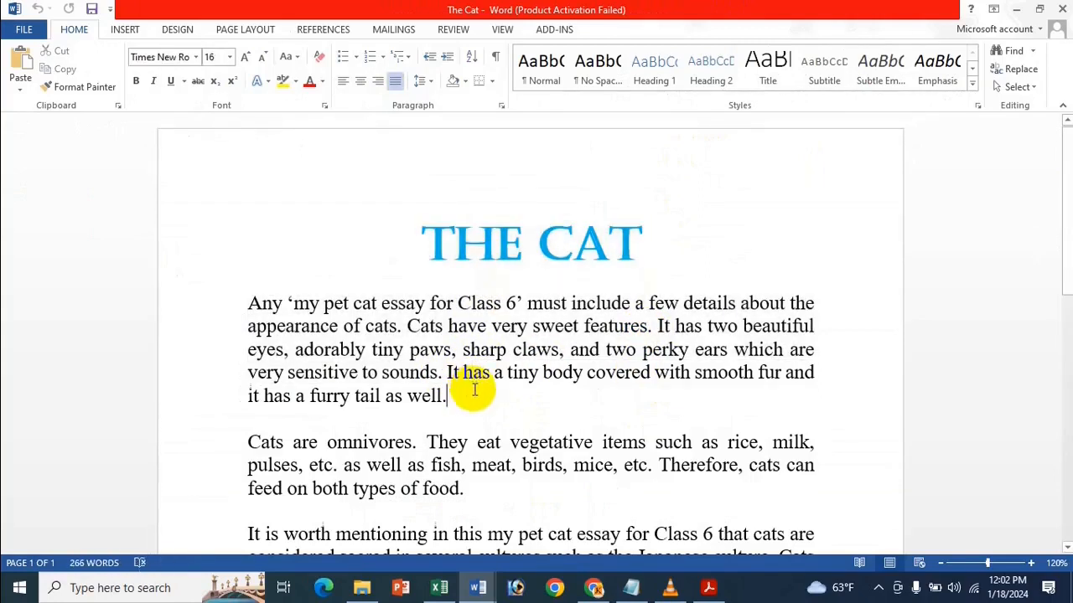
- Select from before "of wit" in the third paragraph to the end of the document, and clear the selection at the start of the title
scroll(517, 463, "down", 3)
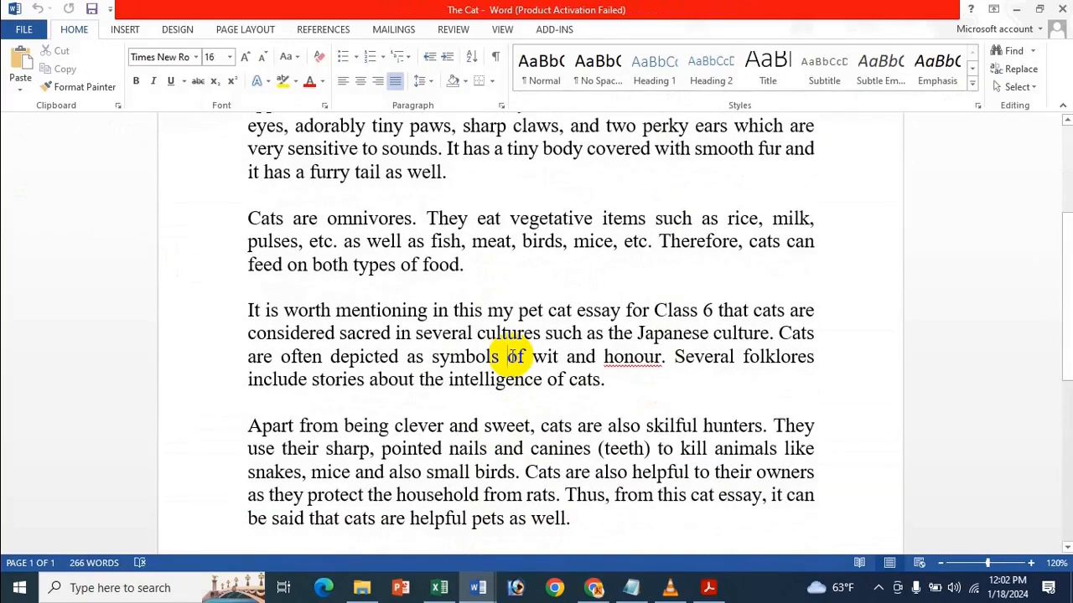
key("ctrl+shift+End")
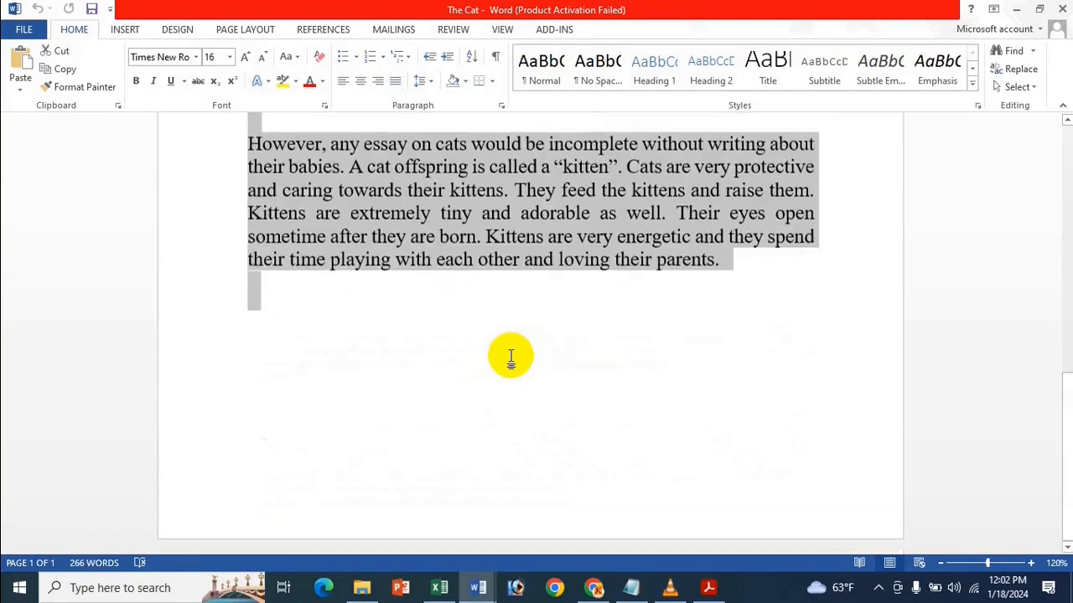
scroll(520, 426, "up", 8)
scroll(521, 426, "down", 6)
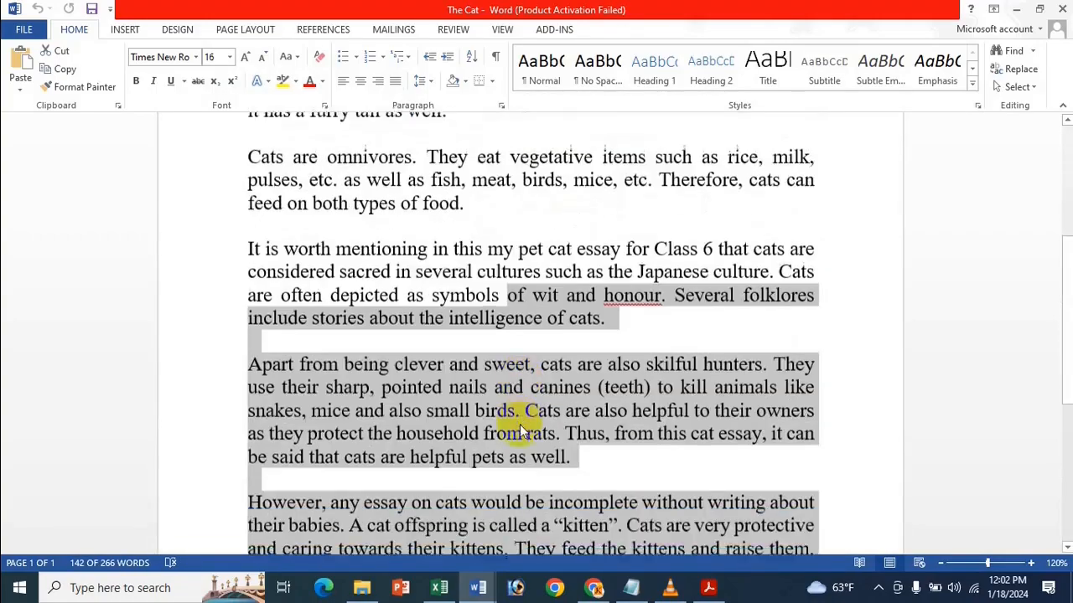
scroll(545, 366, "up", 3)
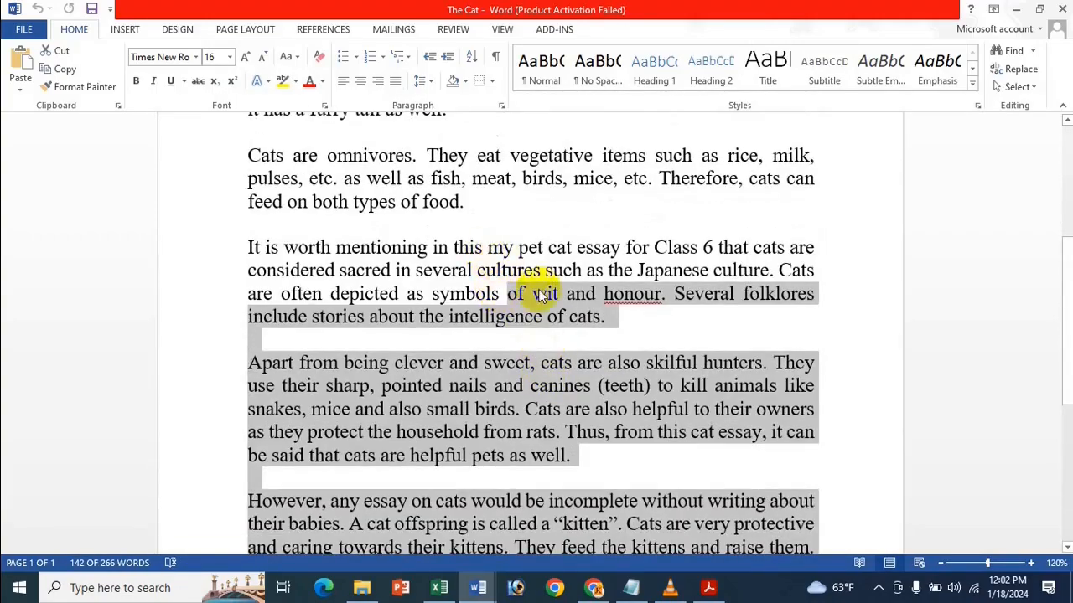
scroll(539, 288, "down", 5)
scroll(687, 327, "up", 9)
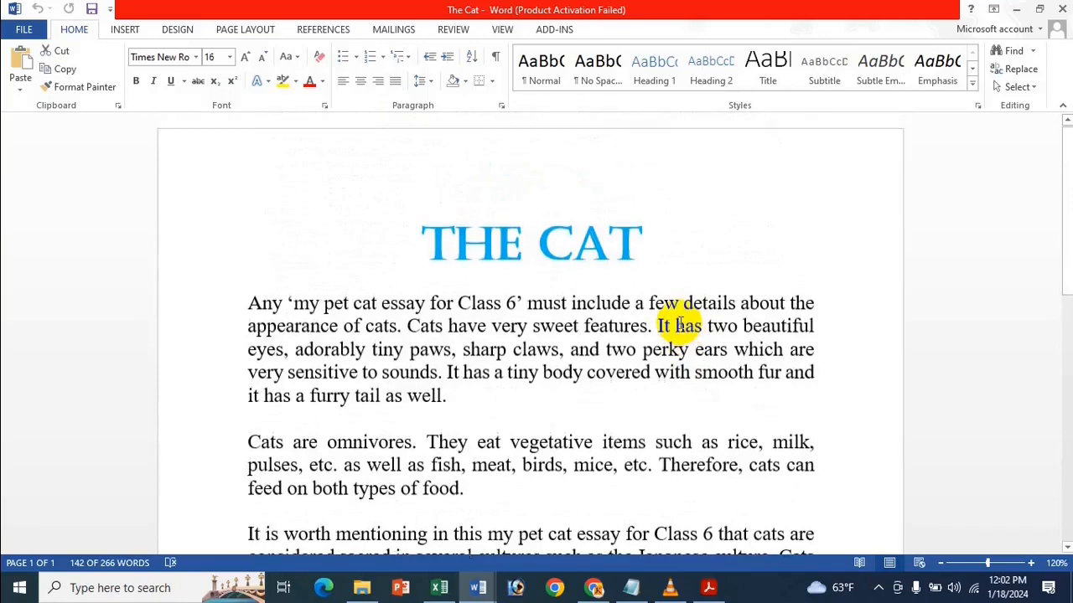
left_click(419, 248)
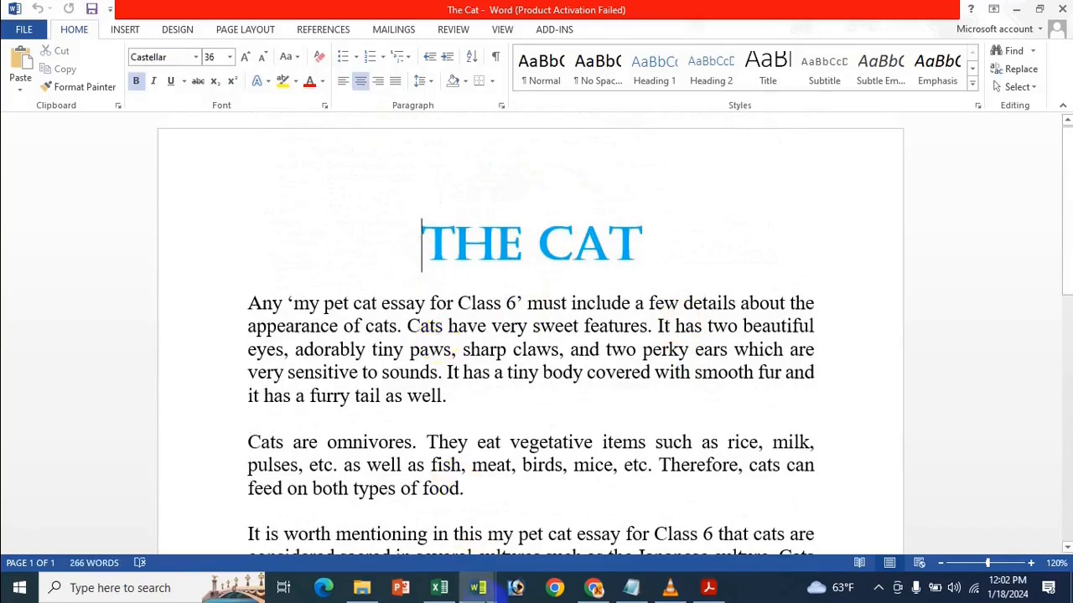
- Review the Ctrl+Shift+End and Ctrl+Alt+Shift+Page down entries in B106 and B107 of the Excel list
left_click(439, 591)
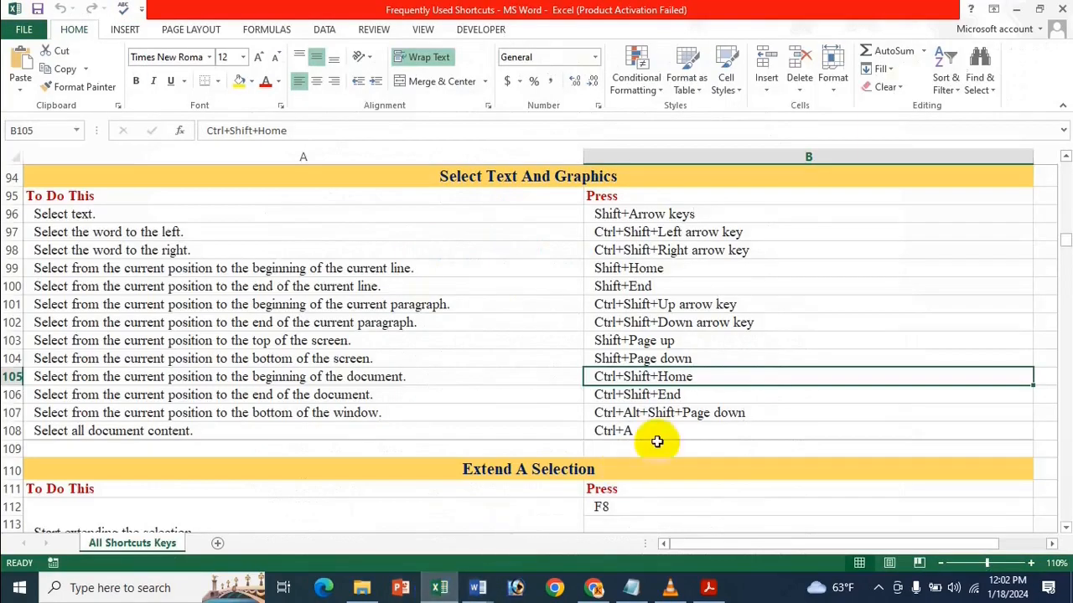
left_click(662, 399)
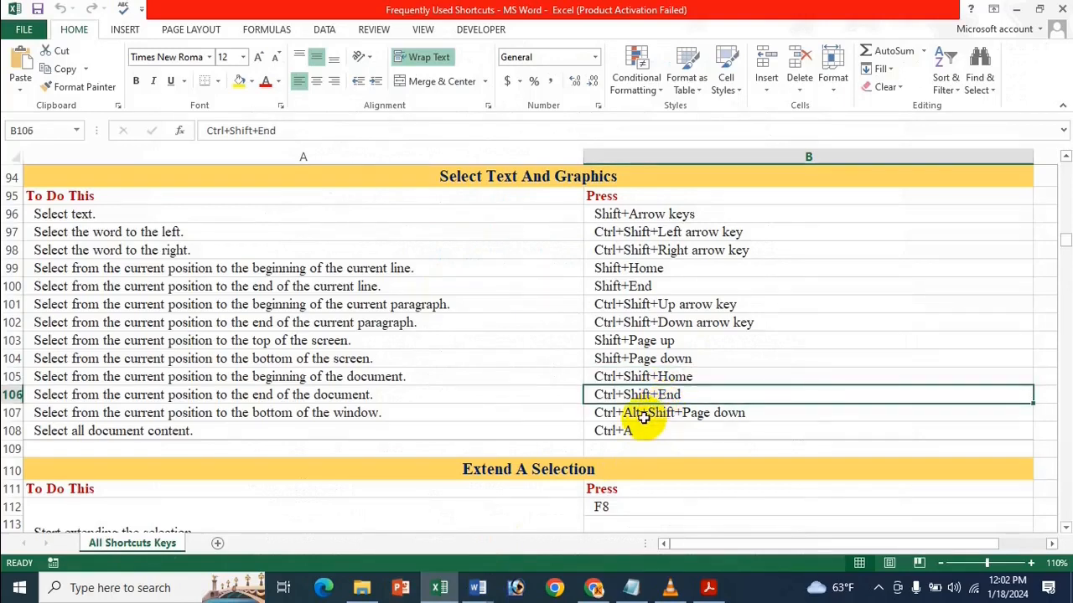
left_click(641, 425)
left_click(635, 411)
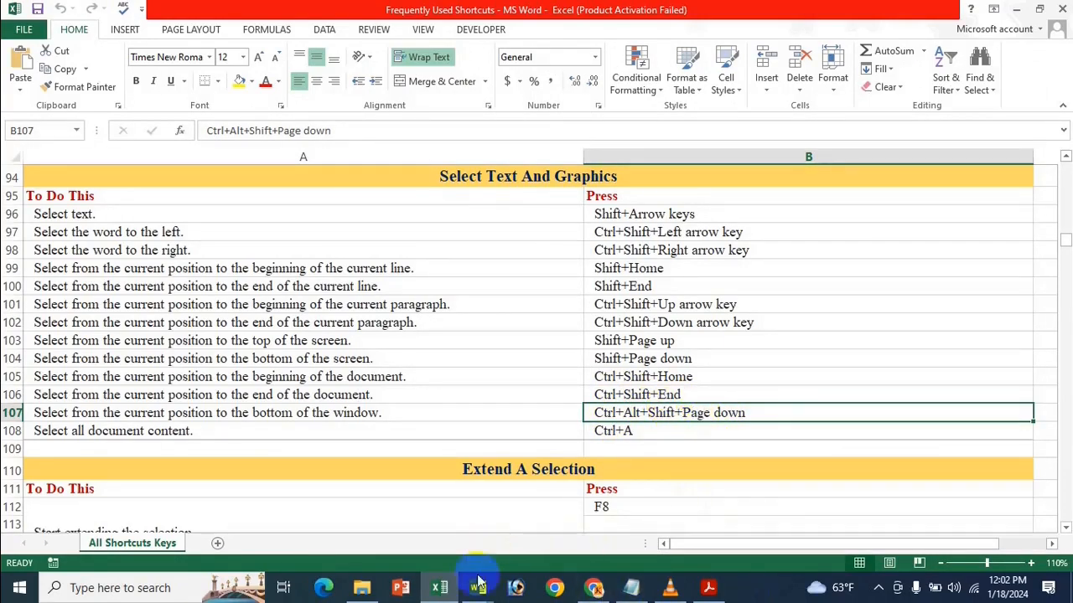
- In the Restaurant Business Plan document in Word, select from within "helps" in the company mission statement to the bottom of the window at "sentences."
mouse_move(477, 589)
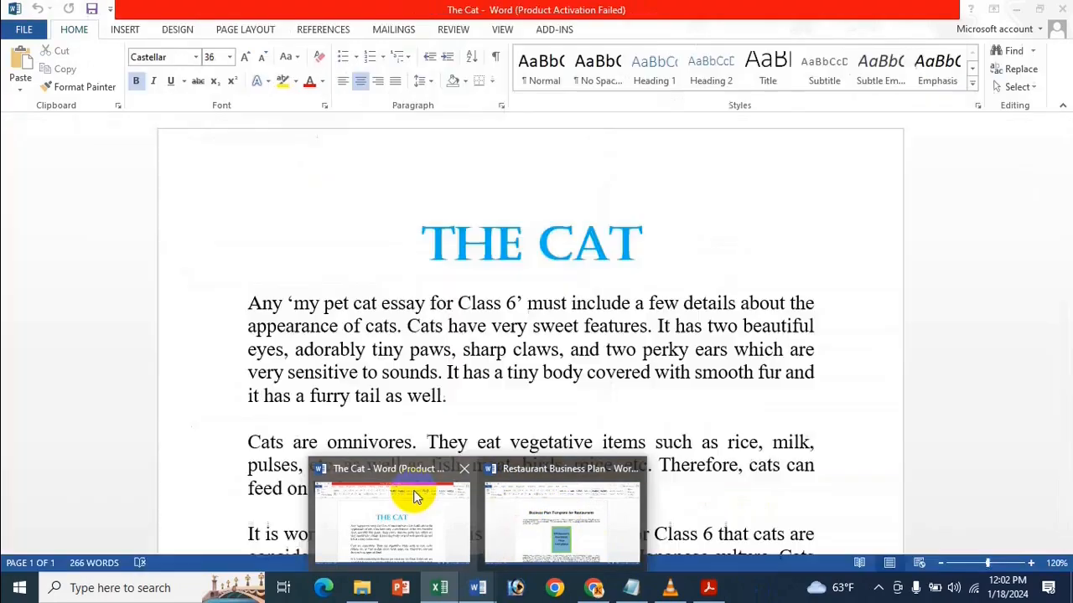
left_click(510, 495)
scroll(516, 356, "down", 3)
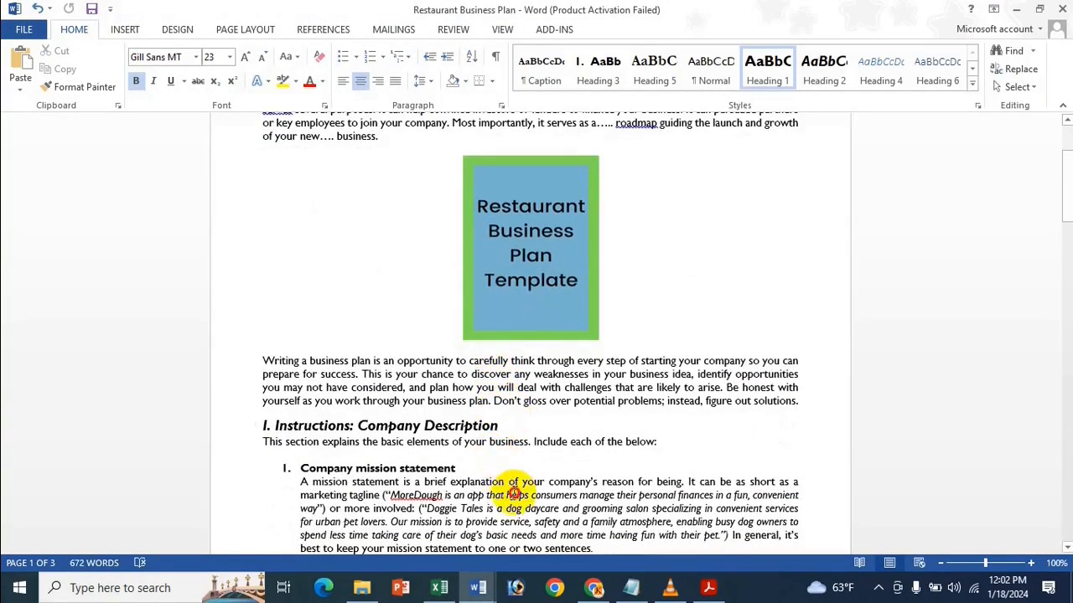
left_click(514, 493)
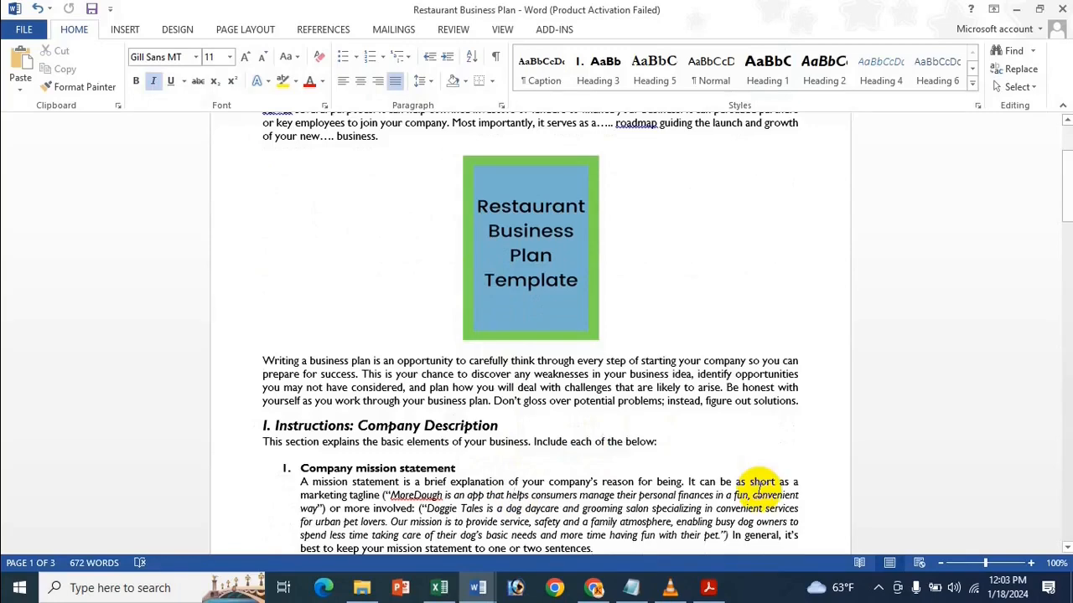
key("ctrl+shift+Down")
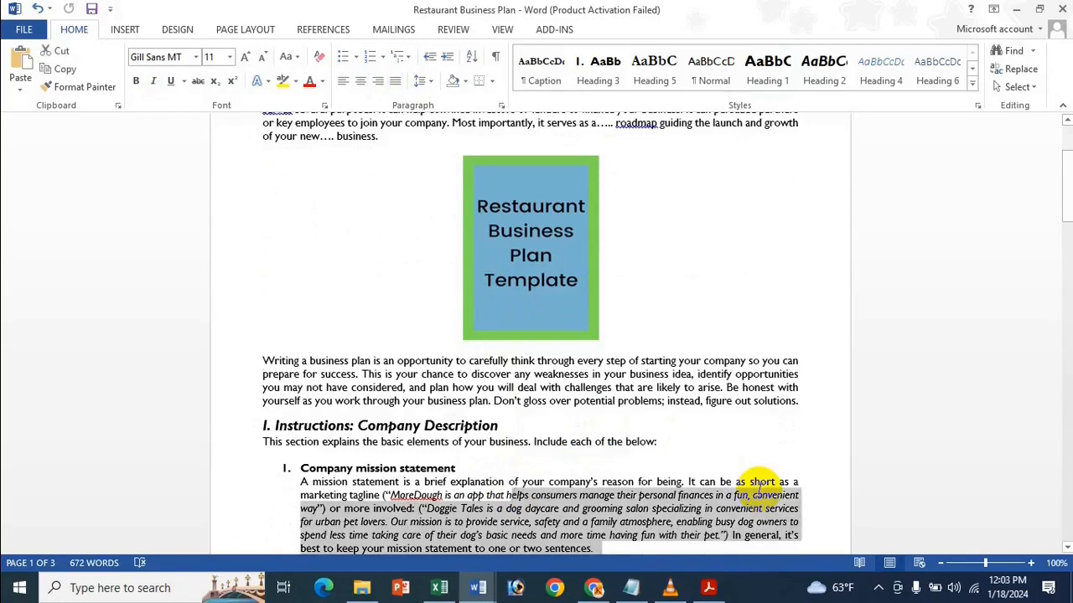
scroll(544, 409, "down", 3)
scroll(537, 404, "up", 6)
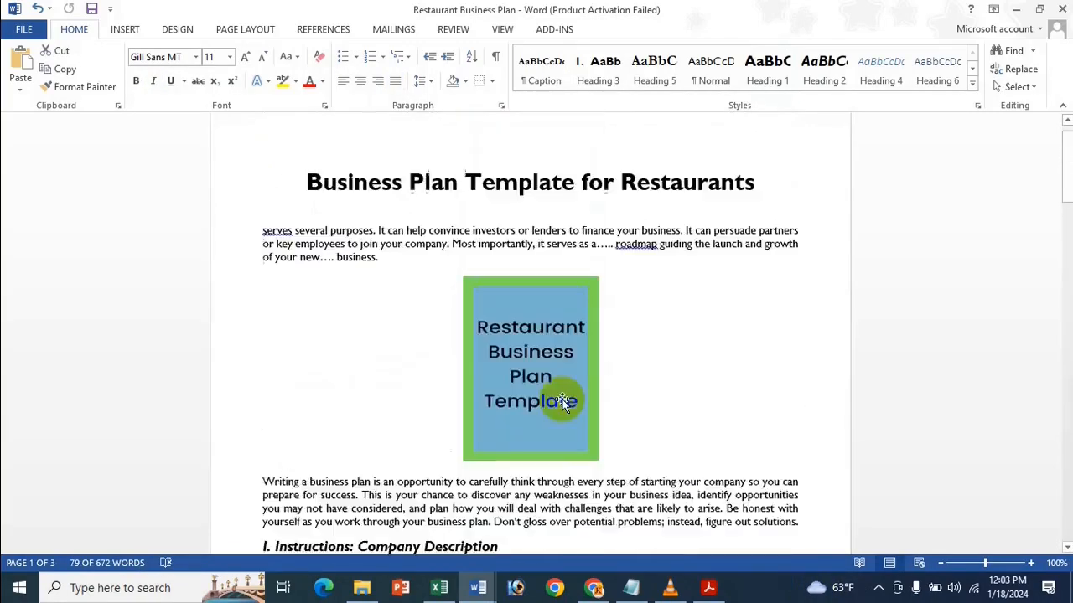
- Review the window-bottom selection entry in row 107 of the Excel list, and return to the Restaurant Business Plan document in Word
left_click(439, 587)
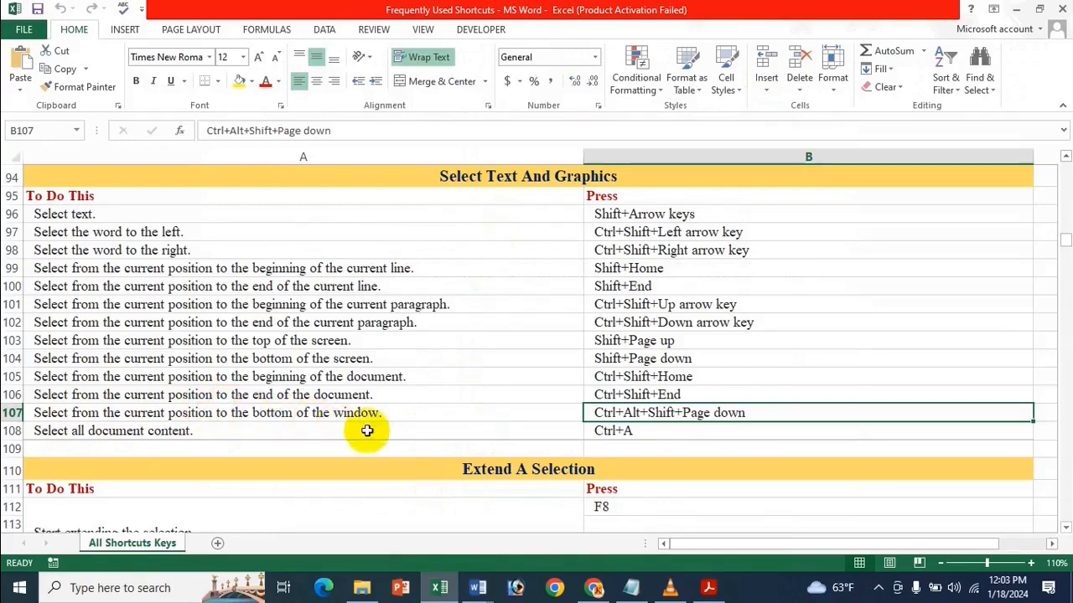
mouse_move(502, 587)
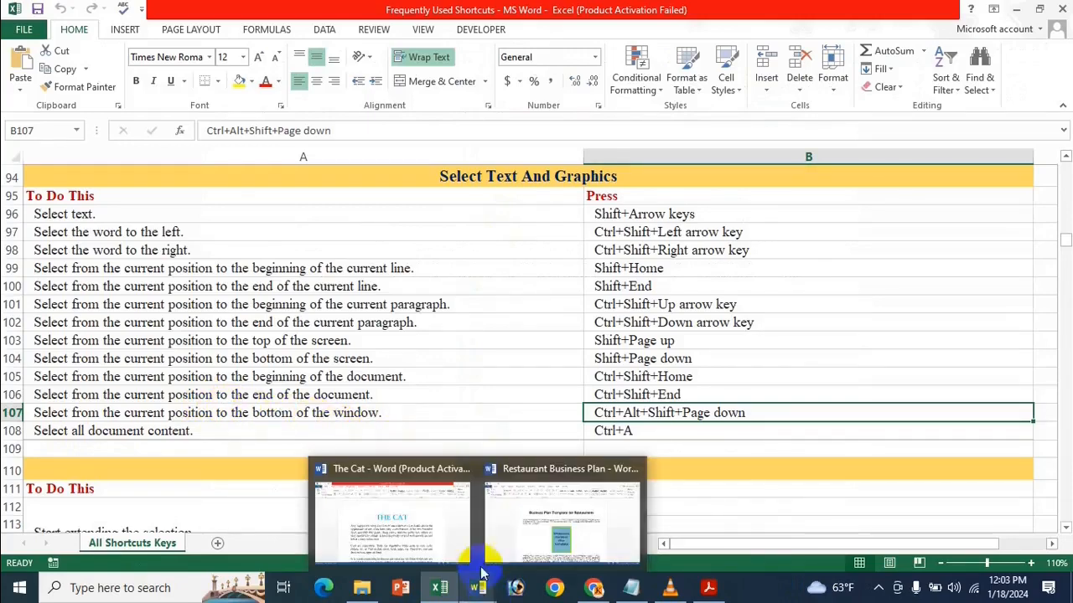
left_click(532, 528)
- Select from the start of the title to the bottom of the window in the introductory "Writing a business plan" paragraph, and clear the selection
left_click(343, 260)
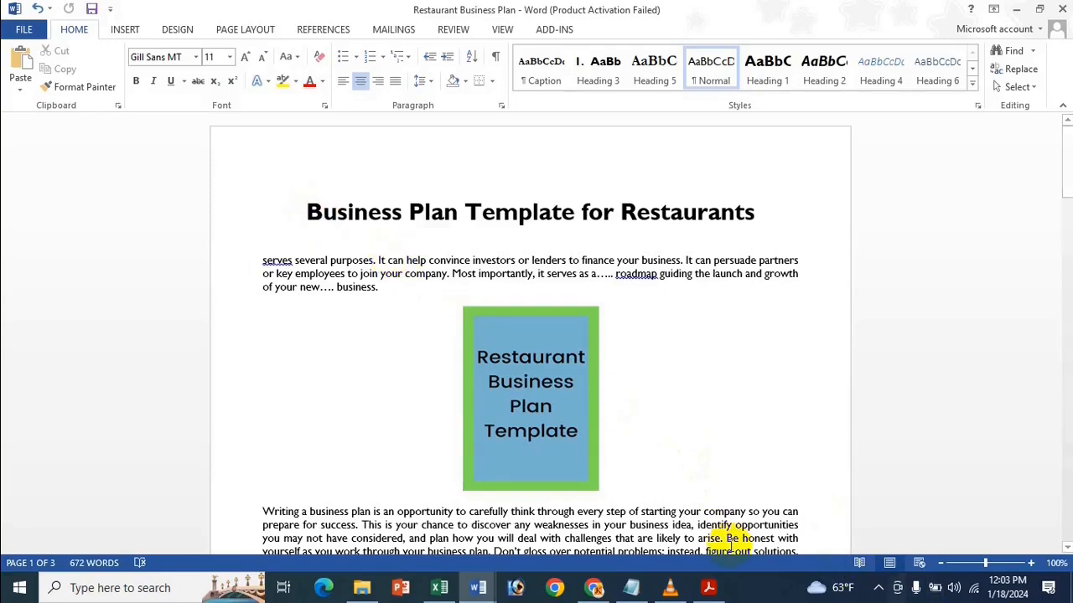
left_click_drag(288, 187, 321, 225)
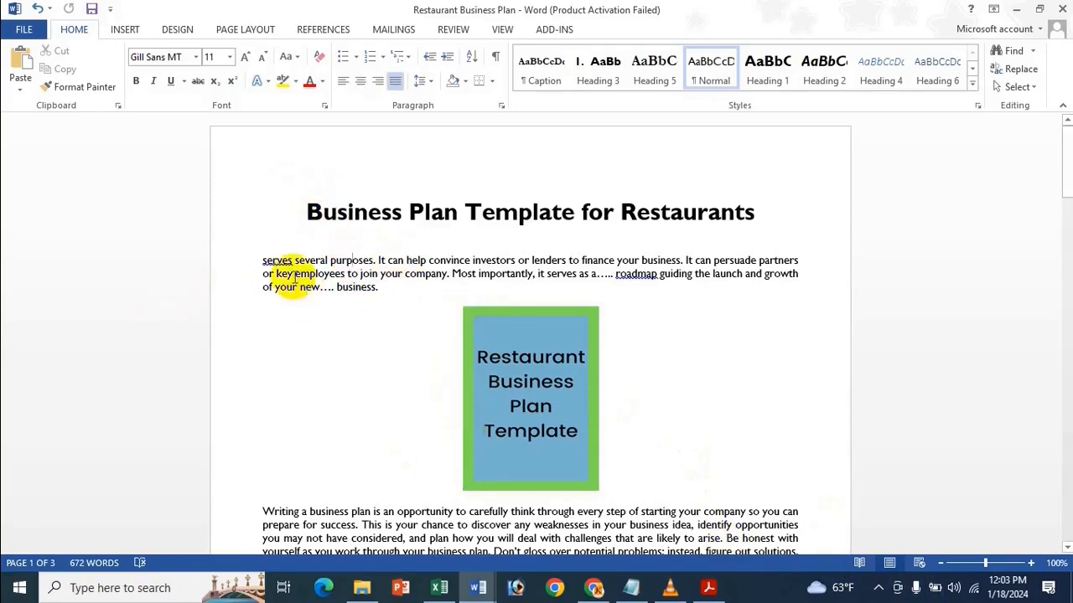
left_click(308, 199)
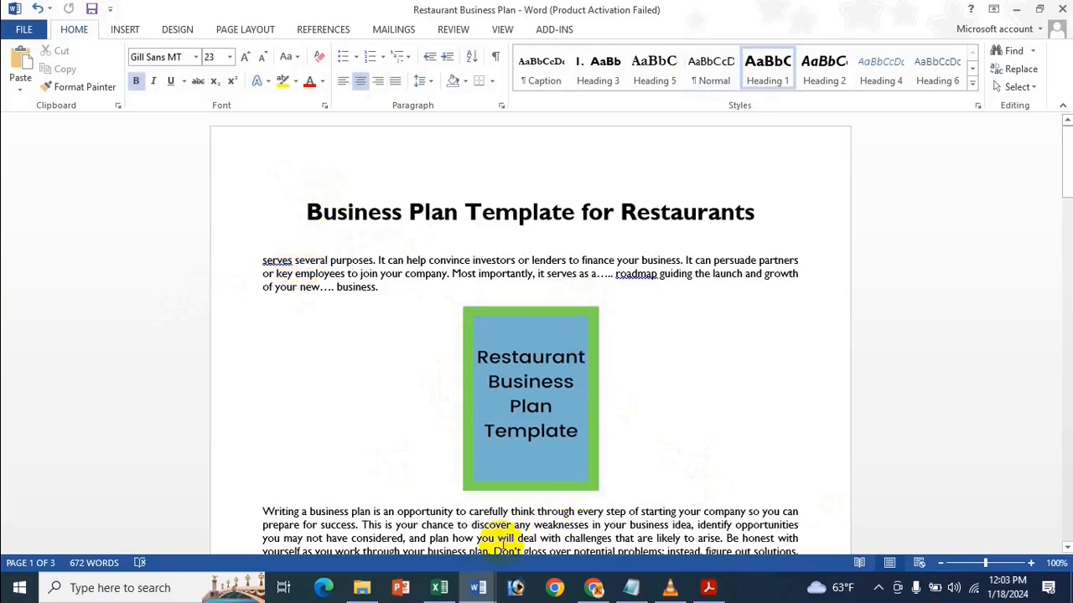
mouse_move(455, 559)
mouse_move(461, 531)
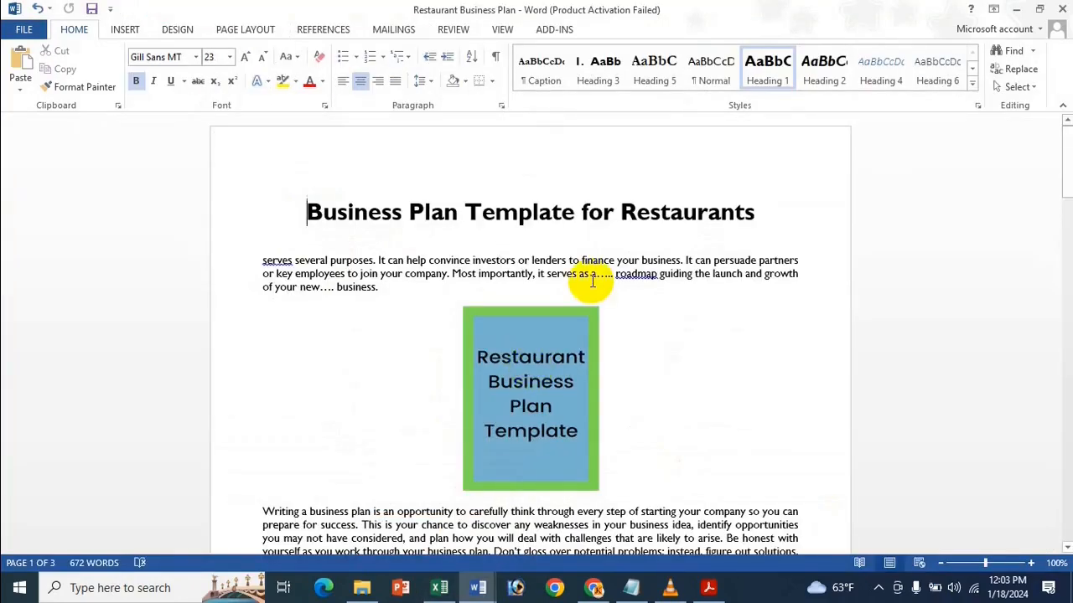
key("ctrl+a")
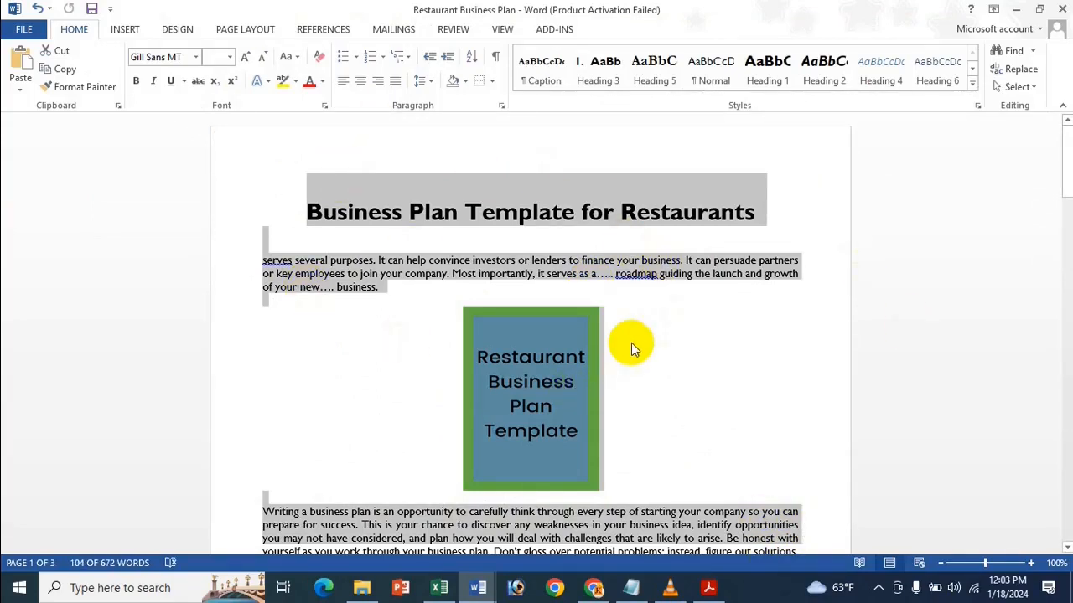
scroll(624, 341, "down", 2)
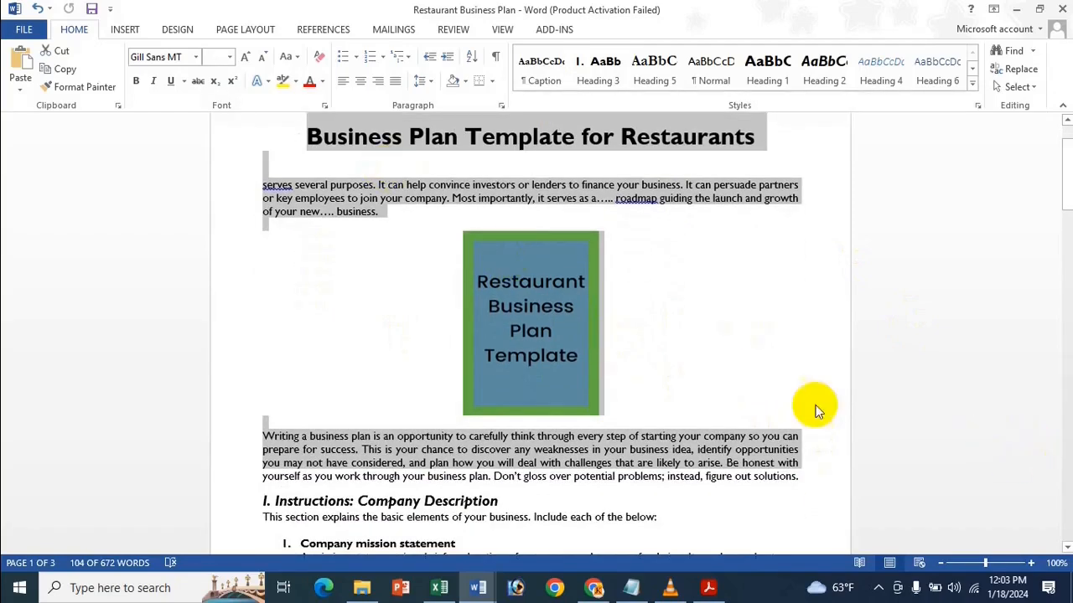
scroll(817, 411, "up", 2)
left_click(402, 234)
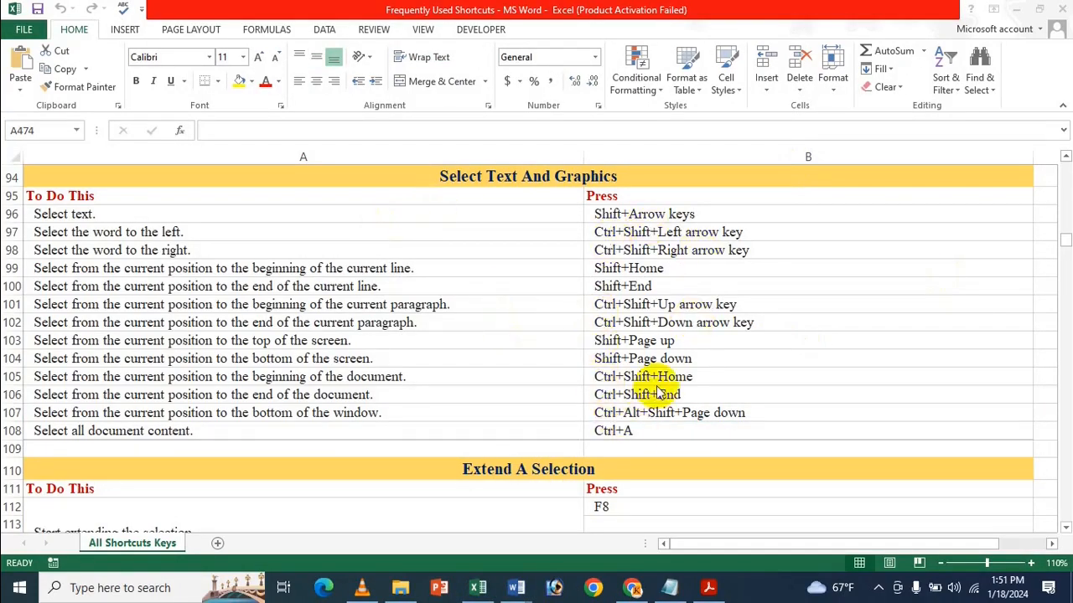
- Review the Ctrl+Alt+Shift+Page down and Ctrl+A entries in B107 and B108 of the Excel list
left_click(644, 414)
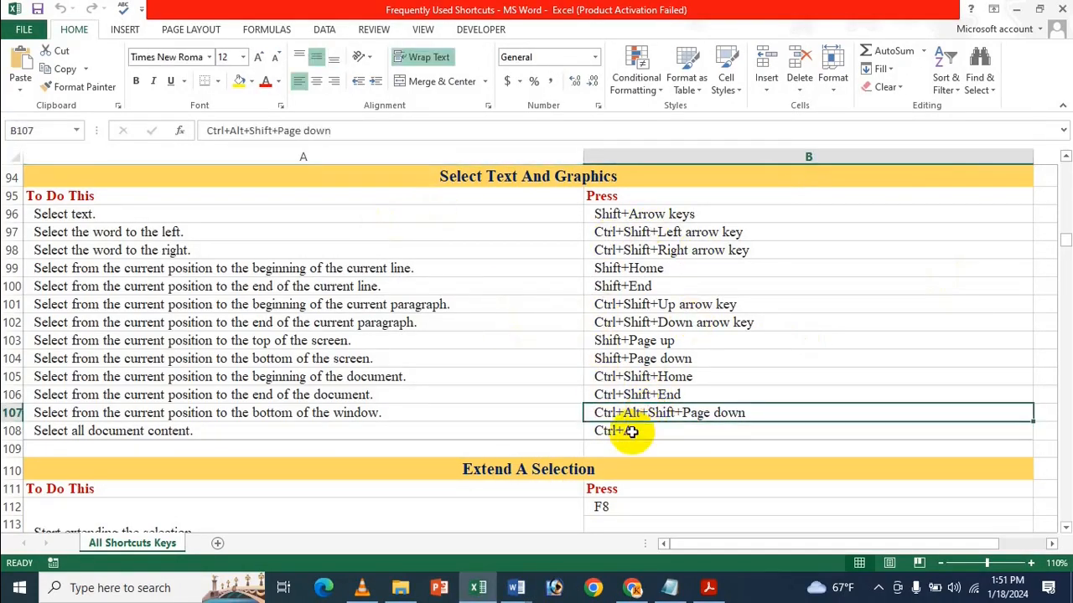
left_click(630, 430)
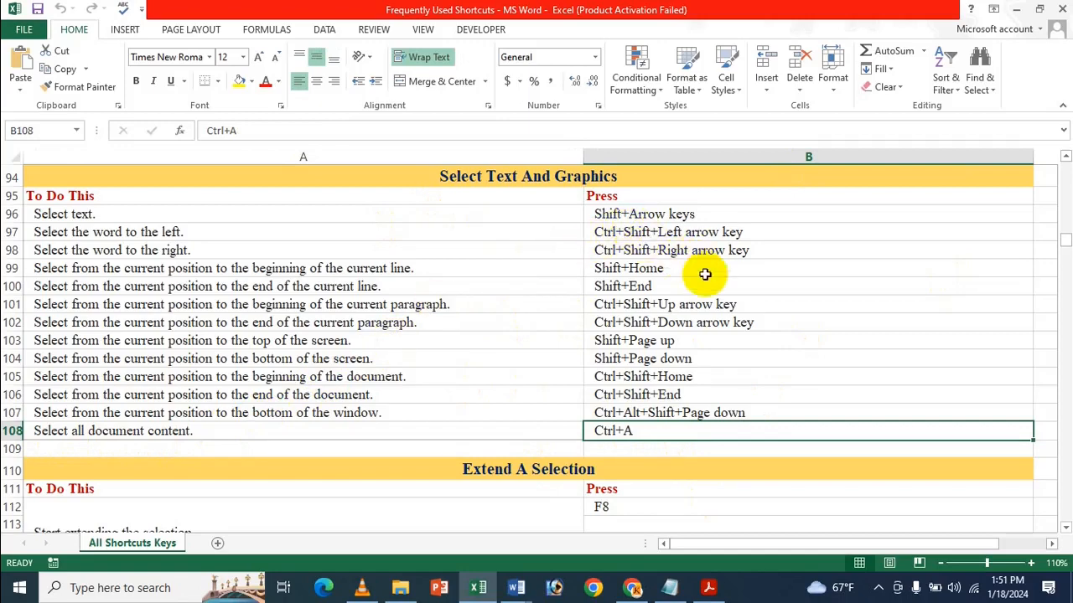
- Select all content of the Restaurant Business Plan document in Word, check the selection across its pages, and clear it
mouse_move(505, 601)
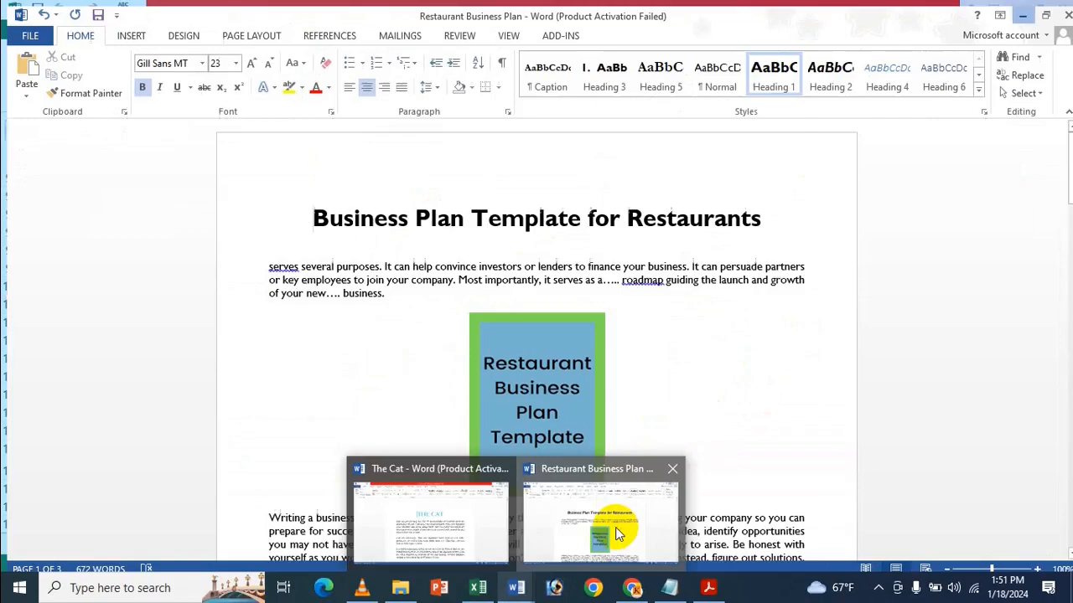
left_click(610, 521)
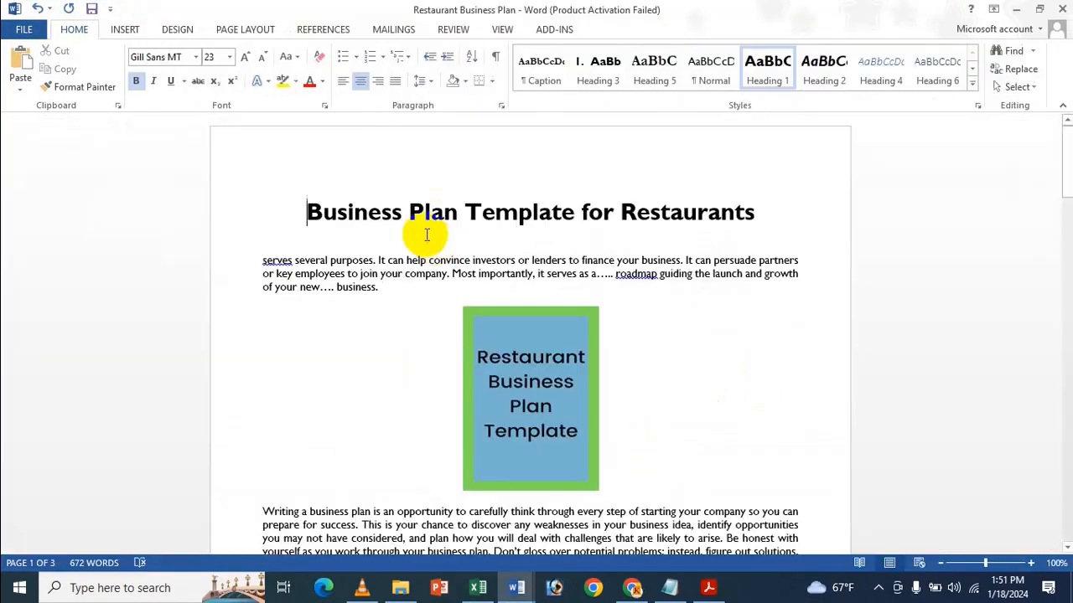
key("ctrl+a")
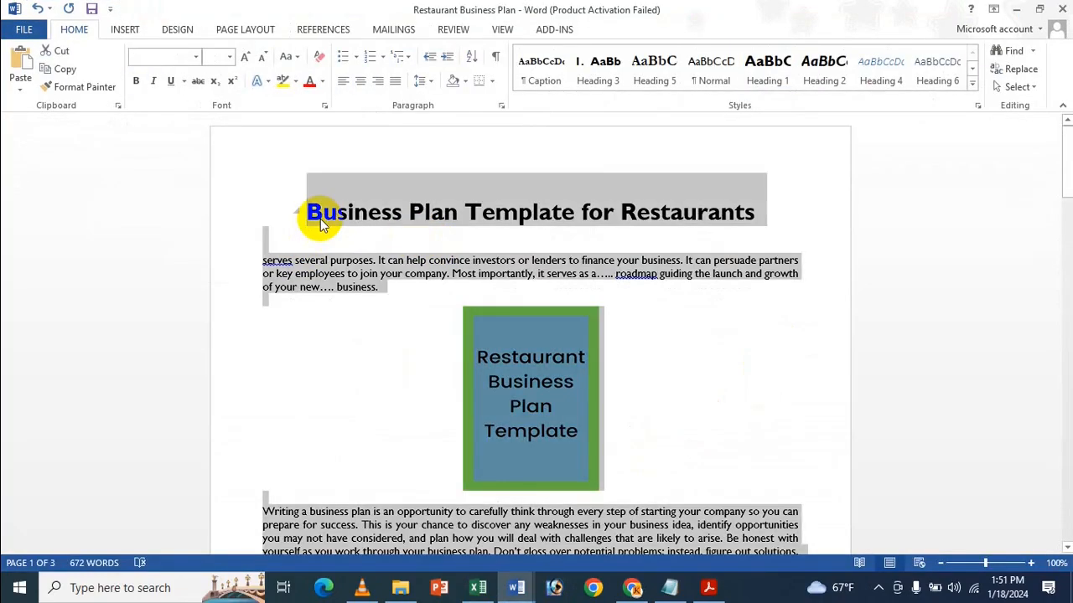
scroll(486, 209, "down", 15)
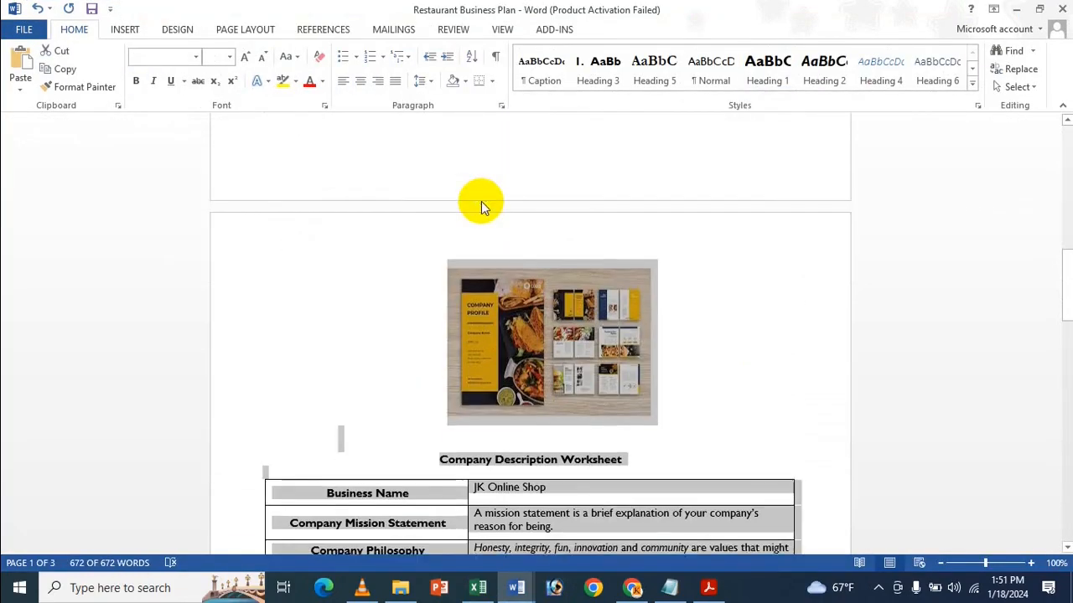
scroll(480, 209, "up", 10)
left_click(457, 254)
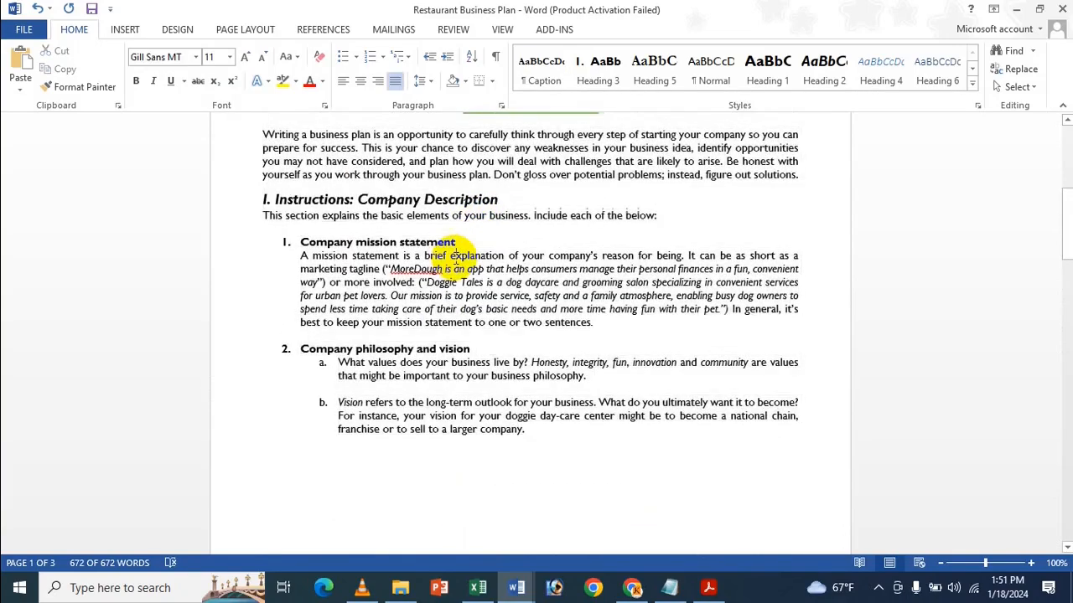
scroll(445, 255, "up", 10)
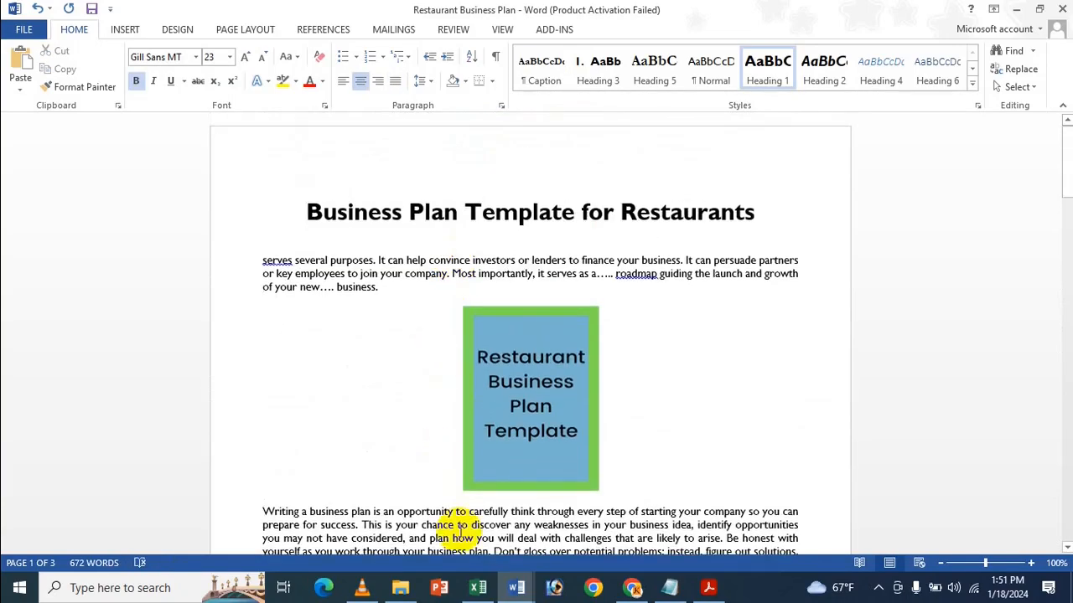
- Review the Extend A Selection section of the Excel list, focusing on the F8 entry in B112
left_click(481, 591)
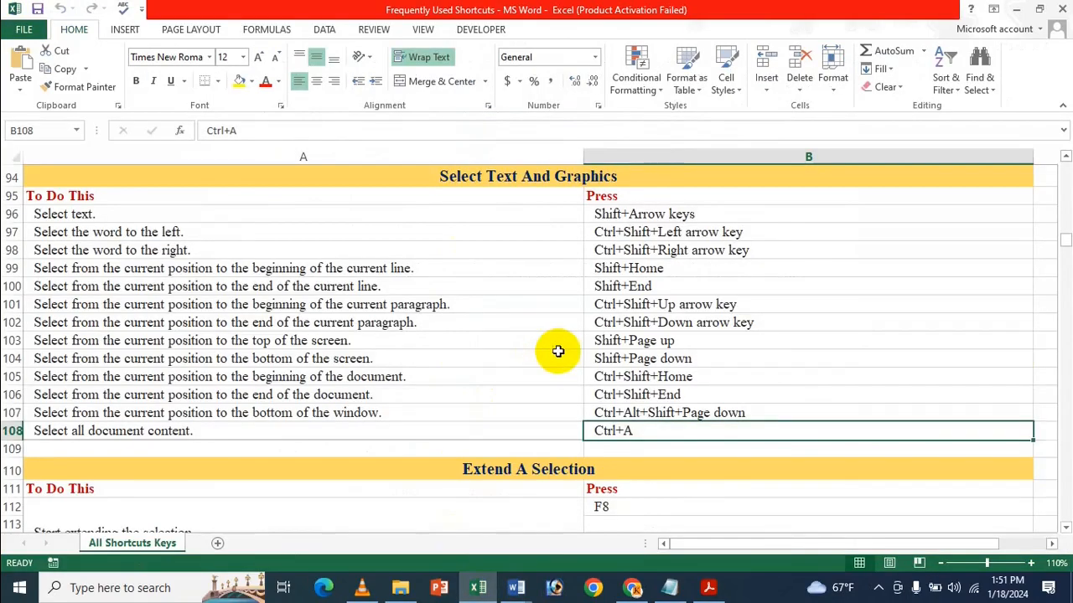
scroll(558, 345, "down", 4)
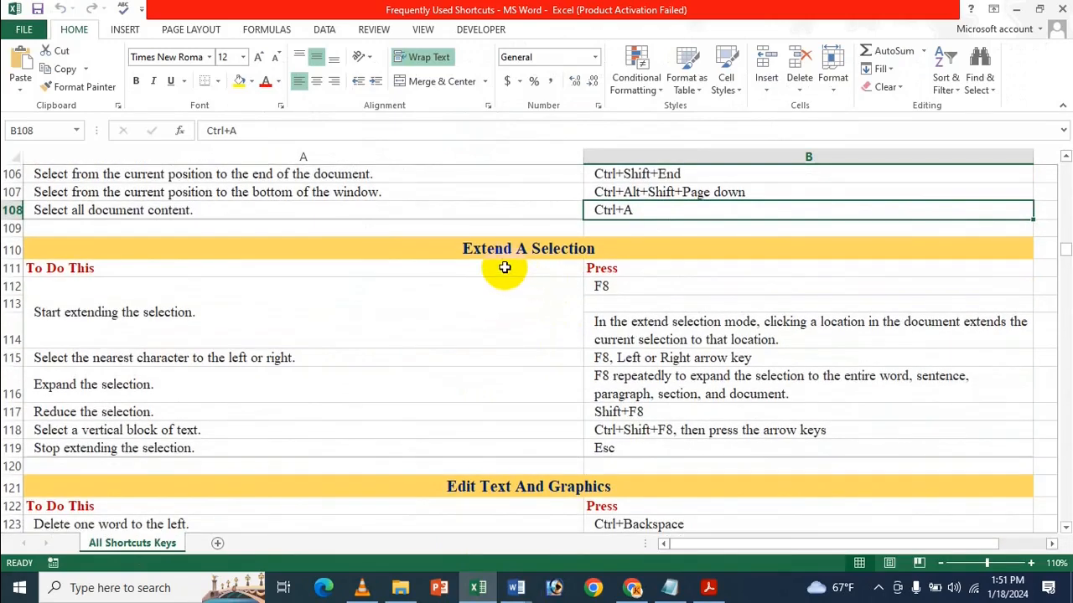
scroll(552, 261, "down", 1)
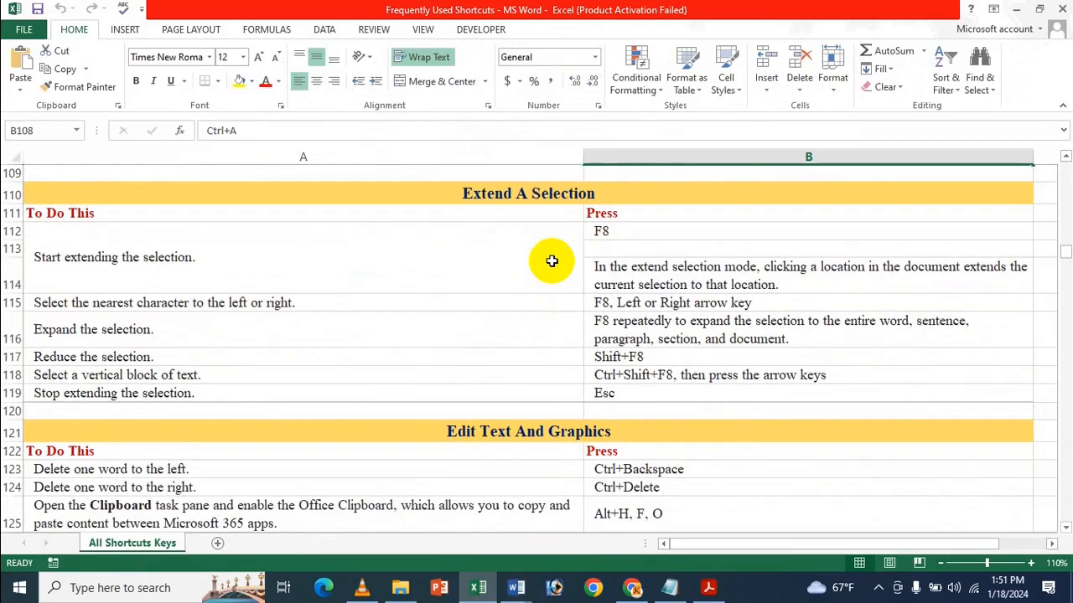
left_click(596, 231)
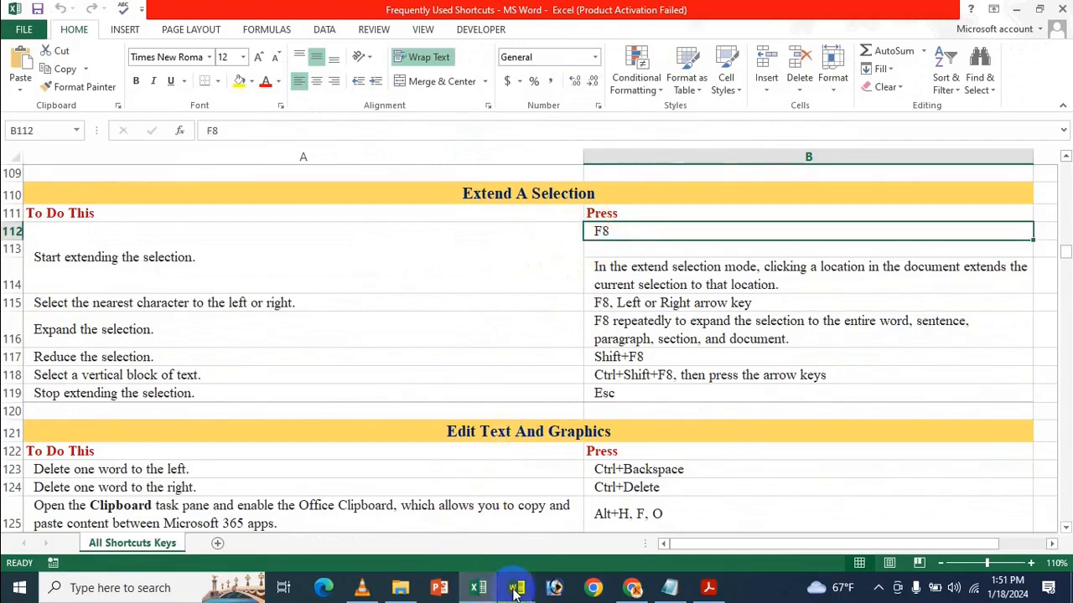
- In The Cat document in Word, select the title "THE CAT" and clear the selection before "It has two beautiful"
mouse_move(515, 594)
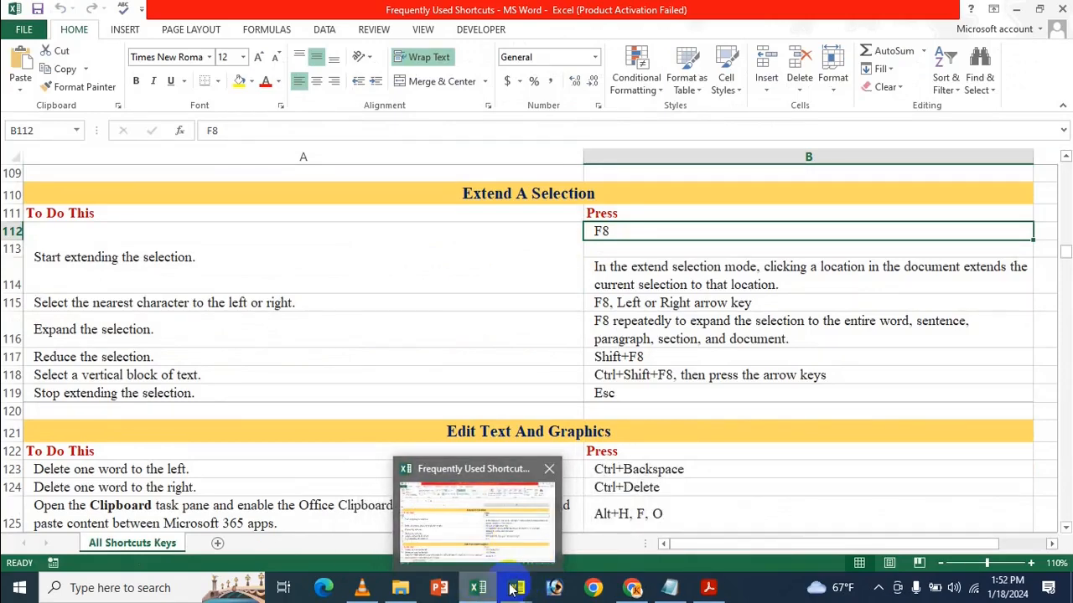
left_click(442, 537)
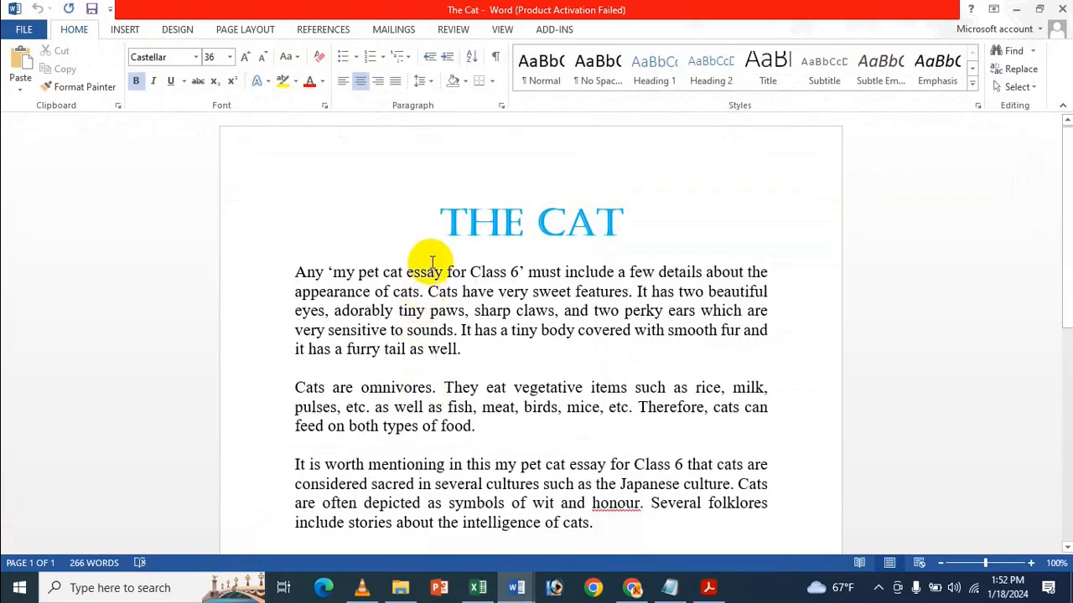
left_click_drag(442, 223, 612, 215)
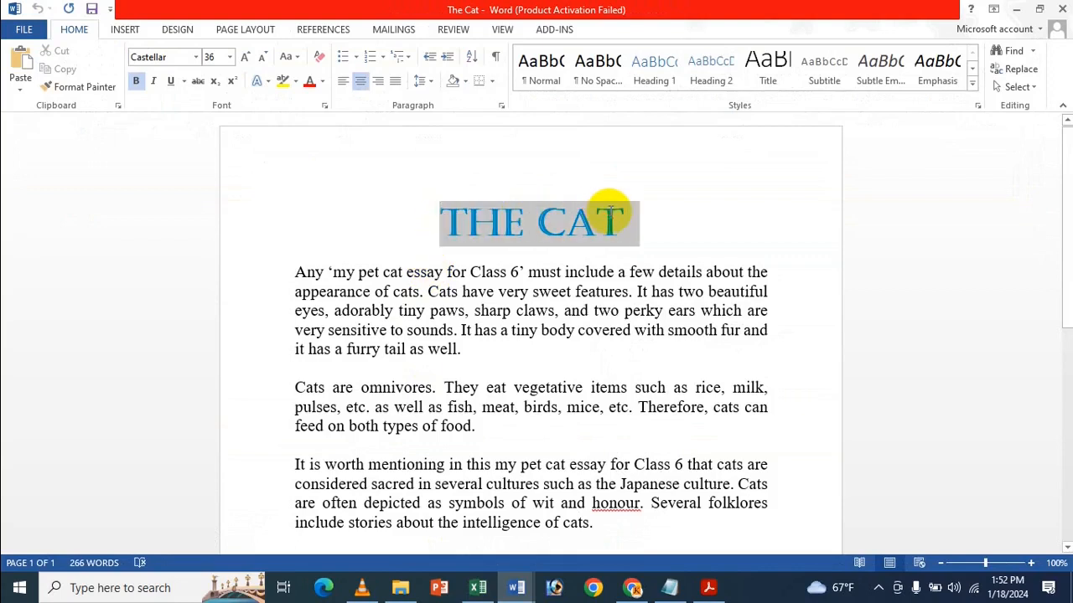
left_click(637, 290)
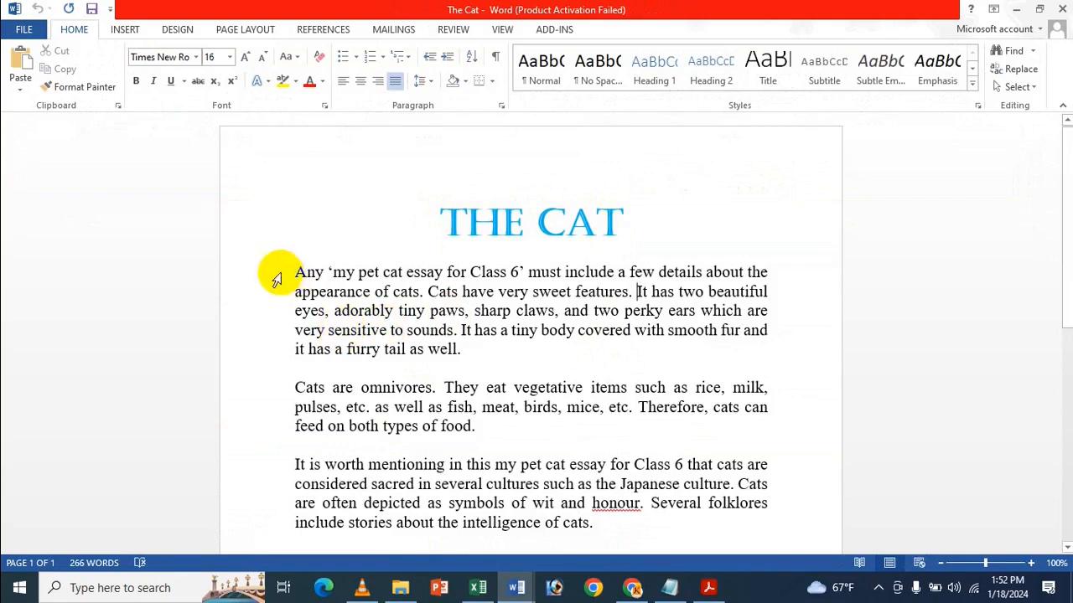
- Select the whole first paragraph, and clear the selection with the insertion point within "have"
left_click_drag(300, 270, 448, 350)
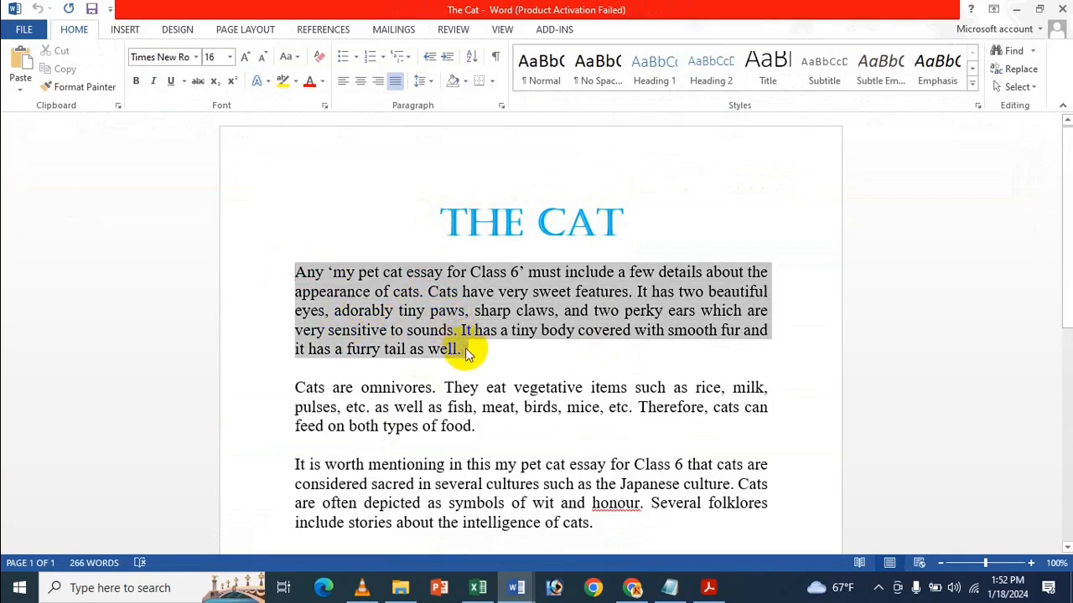
left_click(473, 408)
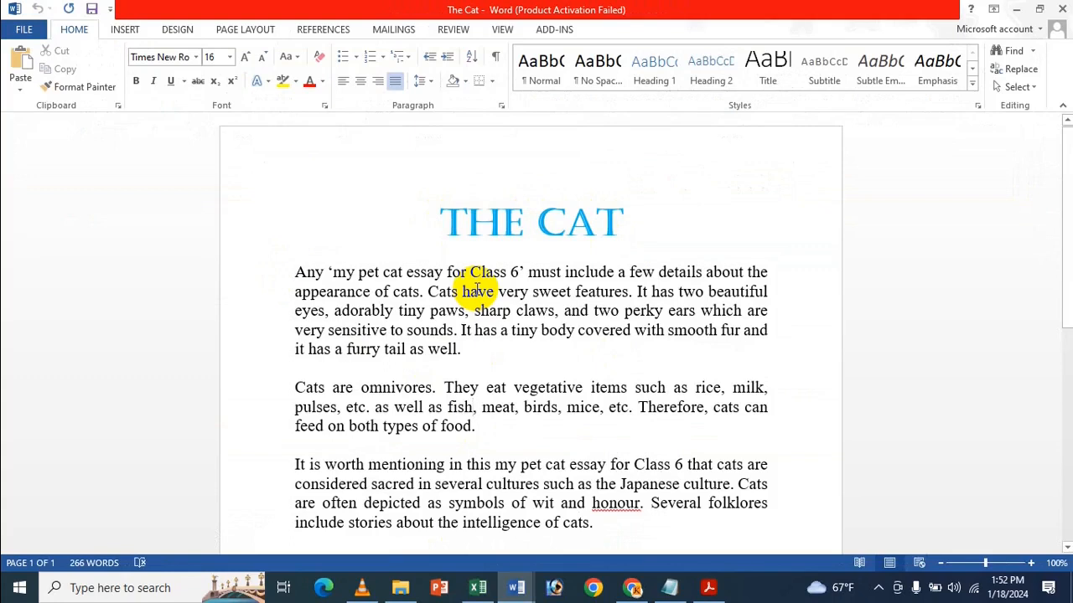
left_click(477, 290)
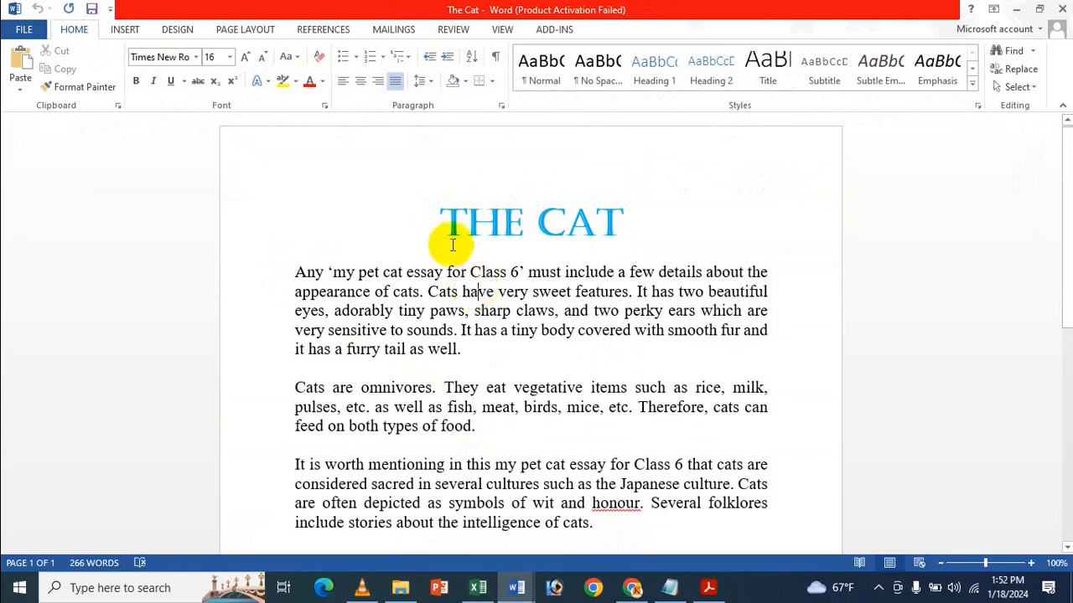
- In extend selection mode, extend from before "Any" to "paws," in the first paragraph, "etc." before "Therefore", and "cultures" in the third paragraph
left_click(294, 270)
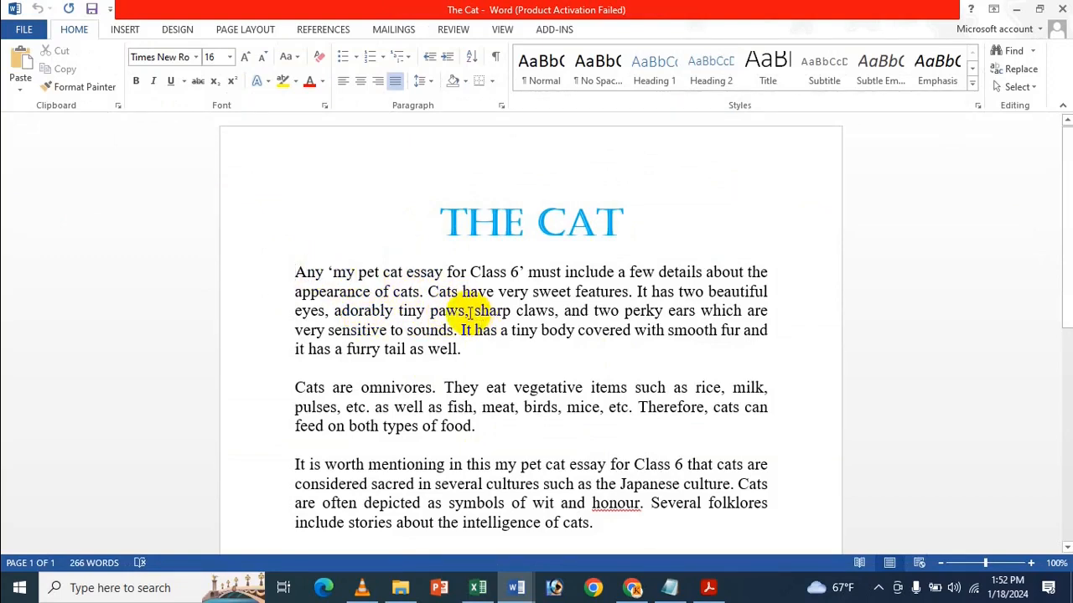
left_click(471, 312, "shift")
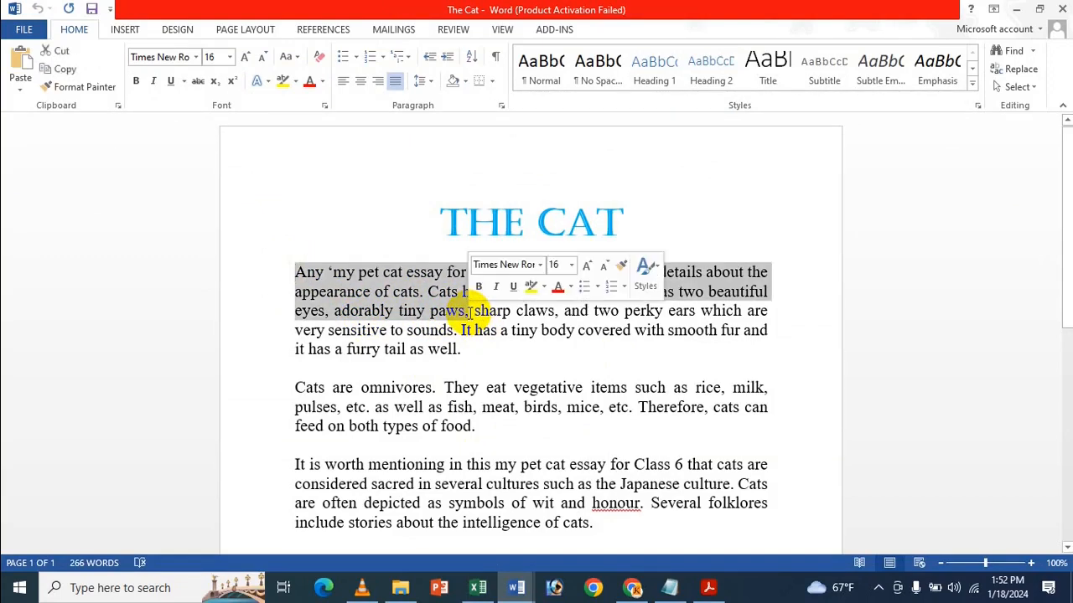
left_click(523, 408, "shift")
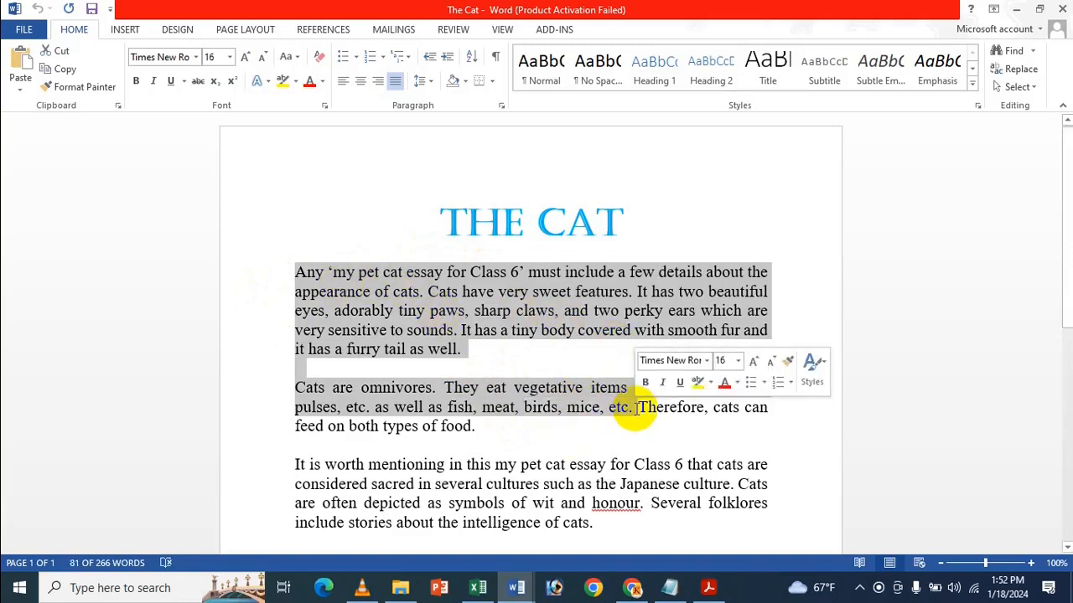
left_click(538, 484, "shift")
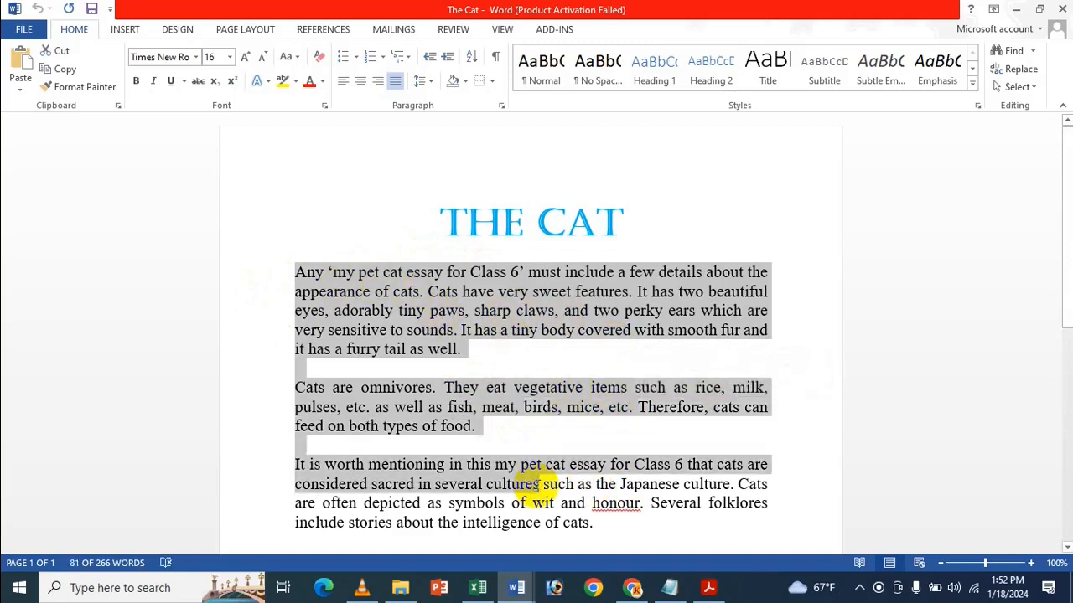
- Shorten the extended selection to end within "have" in the first paragraph, and return to the Excel shortcut list
left_click(452, 293, "shift")
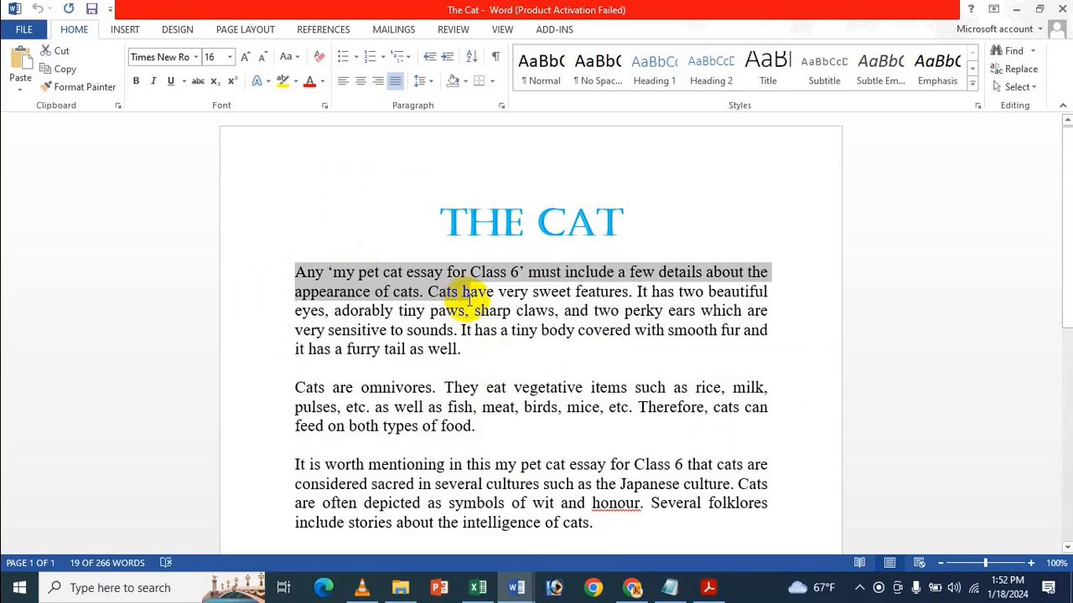
left_click(470, 295, "shift")
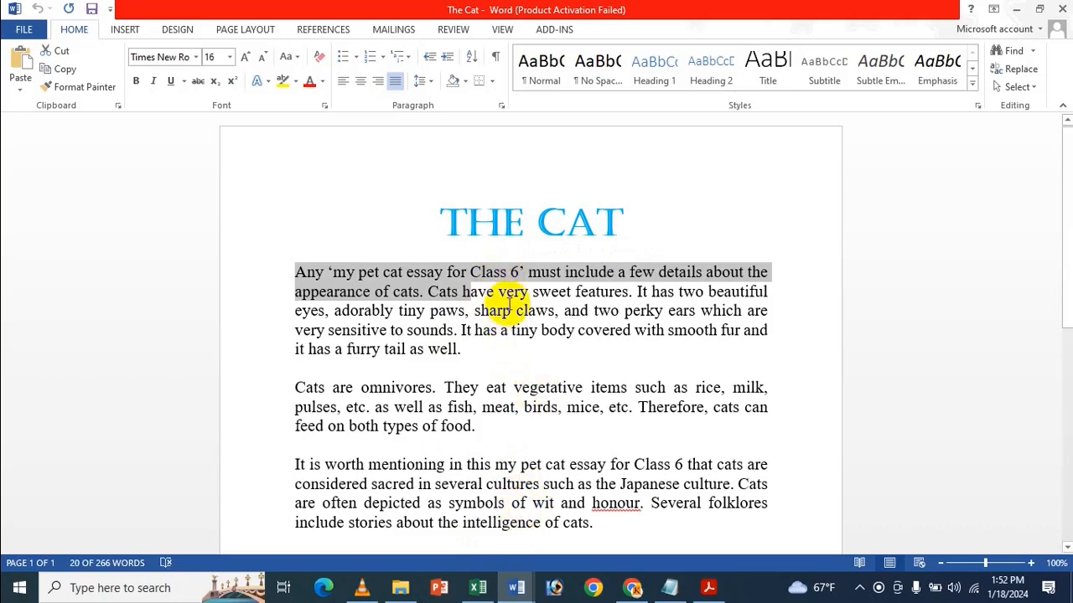
left_click(476, 587)
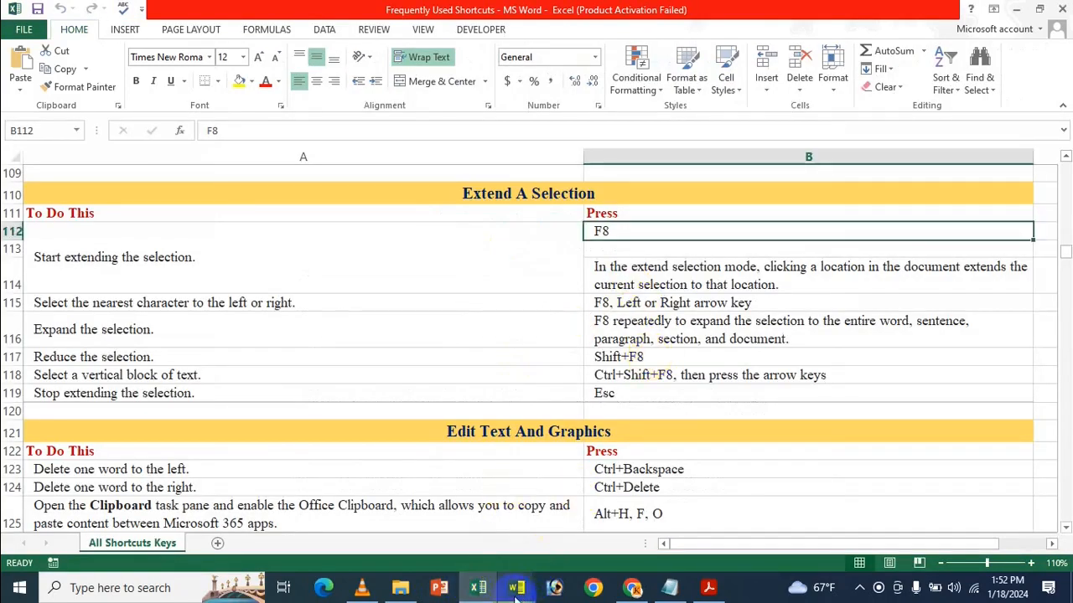
- In The Cat document in Word, extend the selection to the end of the third paragraph and shrink it back to the first paragraph
mouse_move(517, 595)
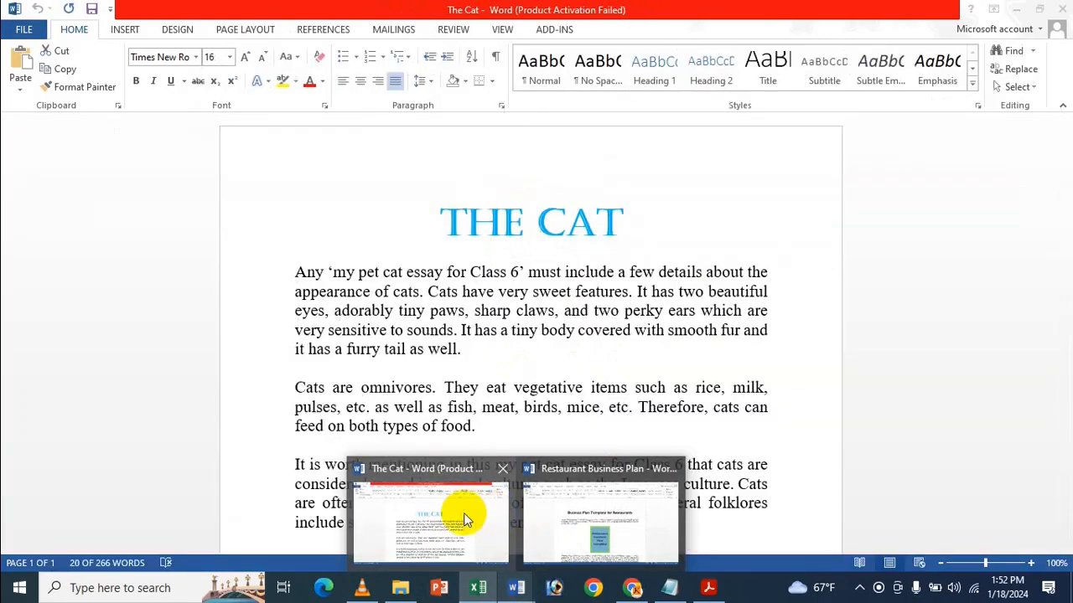
left_click(462, 510)
scroll(545, 444, "down", 2)
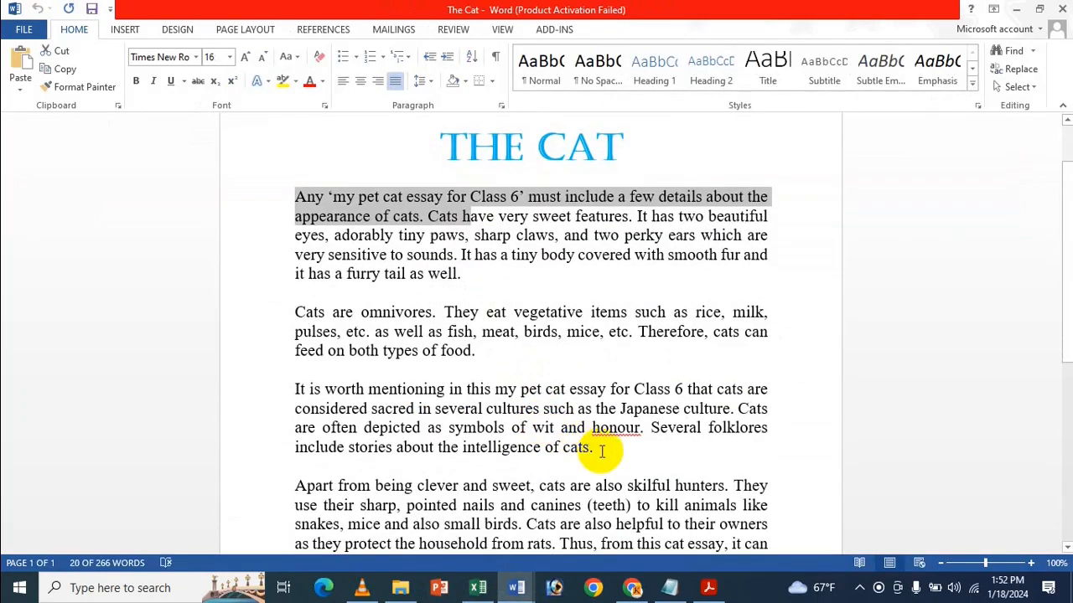
left_click_drag(601, 450, 601, 451)
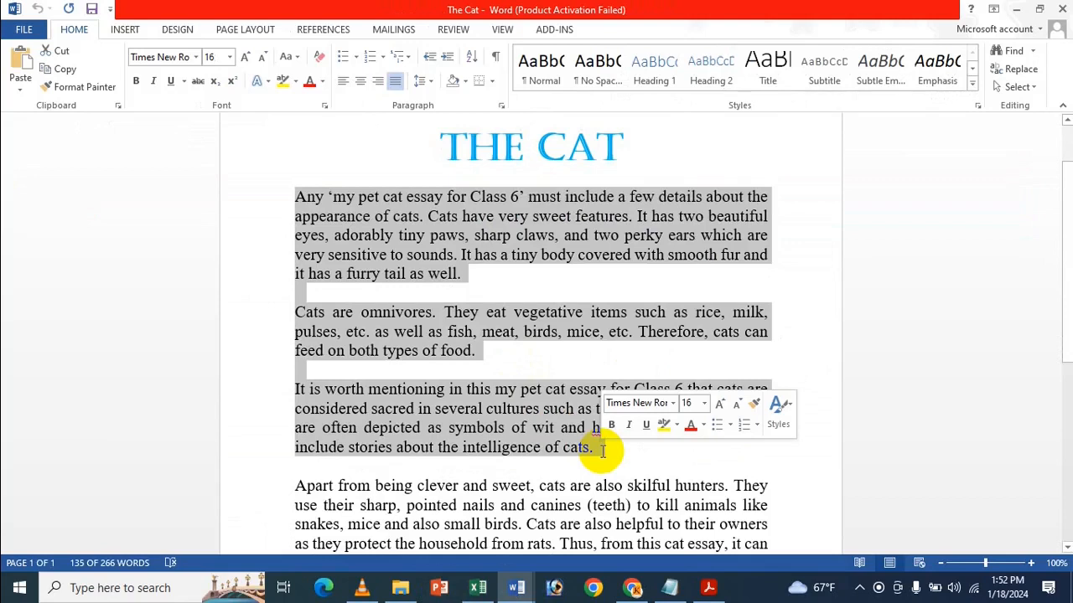
key("ctrl+shift+Up")
key("ctrl+shift+Up")
key("ctrl+shift+Up")
key("ctrl+shift+Up")
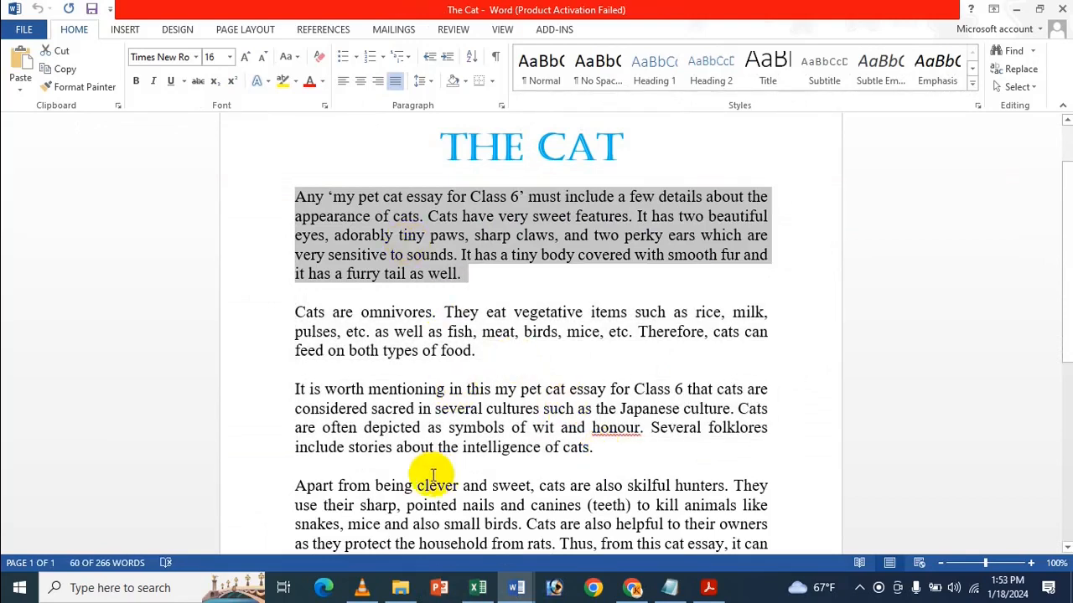
- Extend the selection to "as" before "symbols", shrink it back to the first paragraph, and return to the Excel shortcut list
left_click(441, 429, "shift")
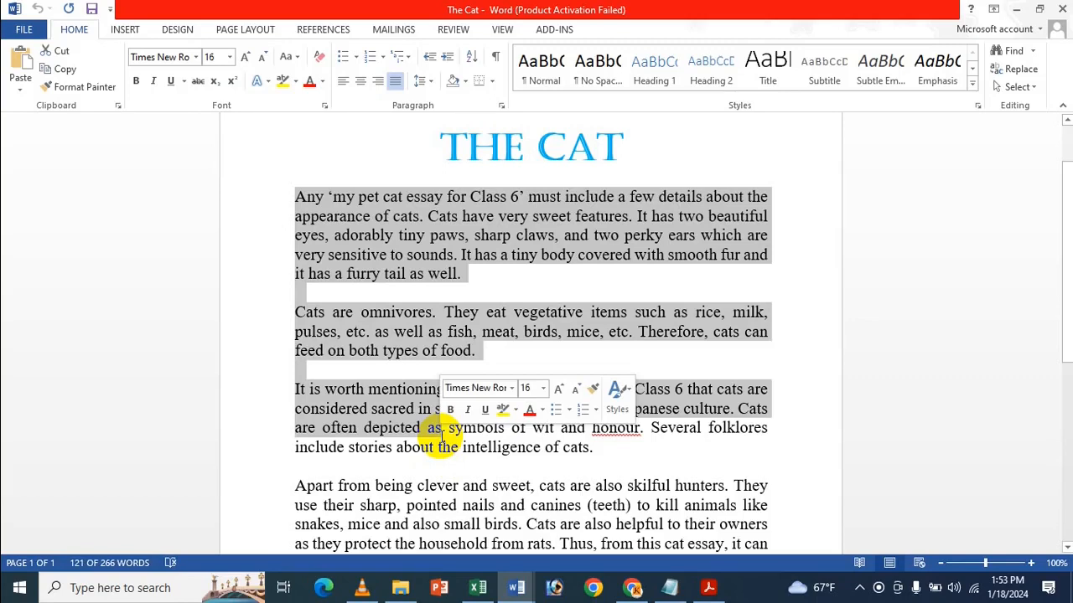
key("ctrl+shift+Up")
key("ctrl+shift+Up")
key("ctrl+shift+Up")
key("ctrl+shift+Up")
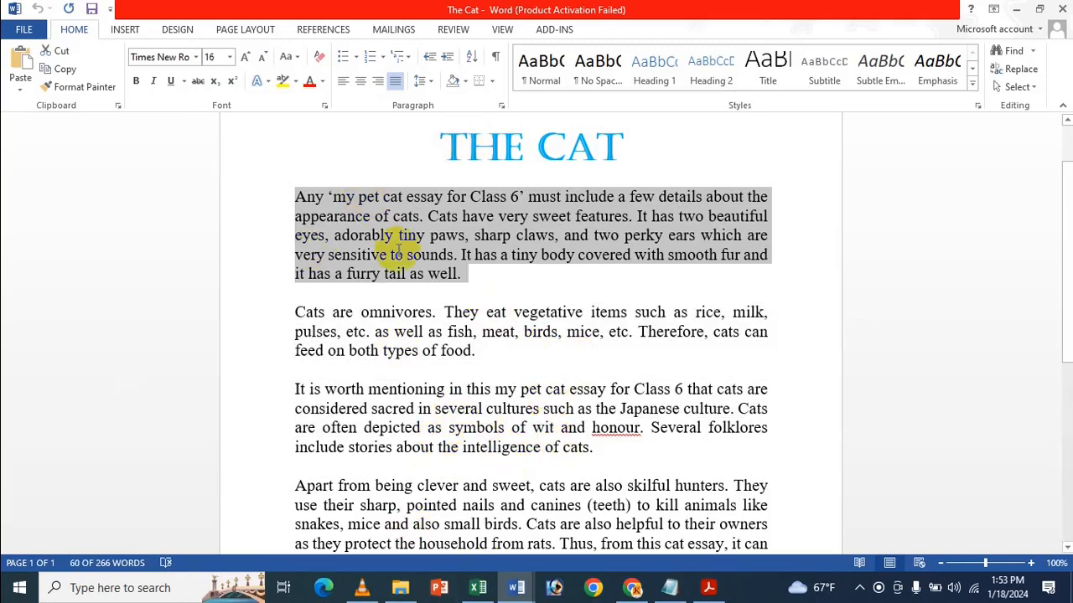
scroll(473, 372, "up", 2)
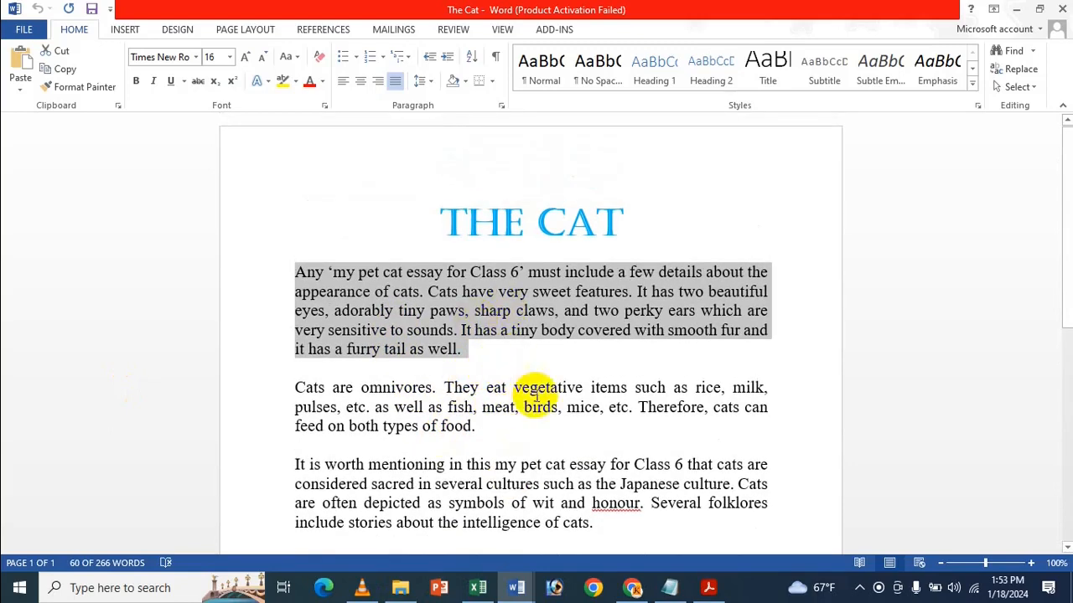
mouse_move(478, 587)
left_click(479, 566)
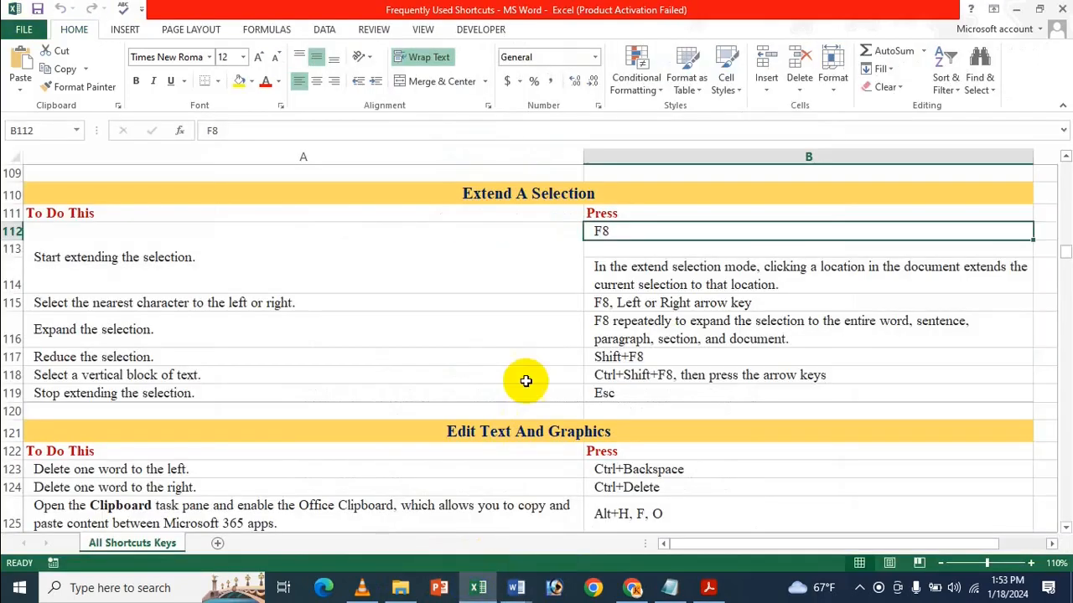
- In The Cat document in Word, move the selection's end repeatedly between the first two paragraphs, from within "food" finally to the start of "vegetative"
mouse_move(524, 596)
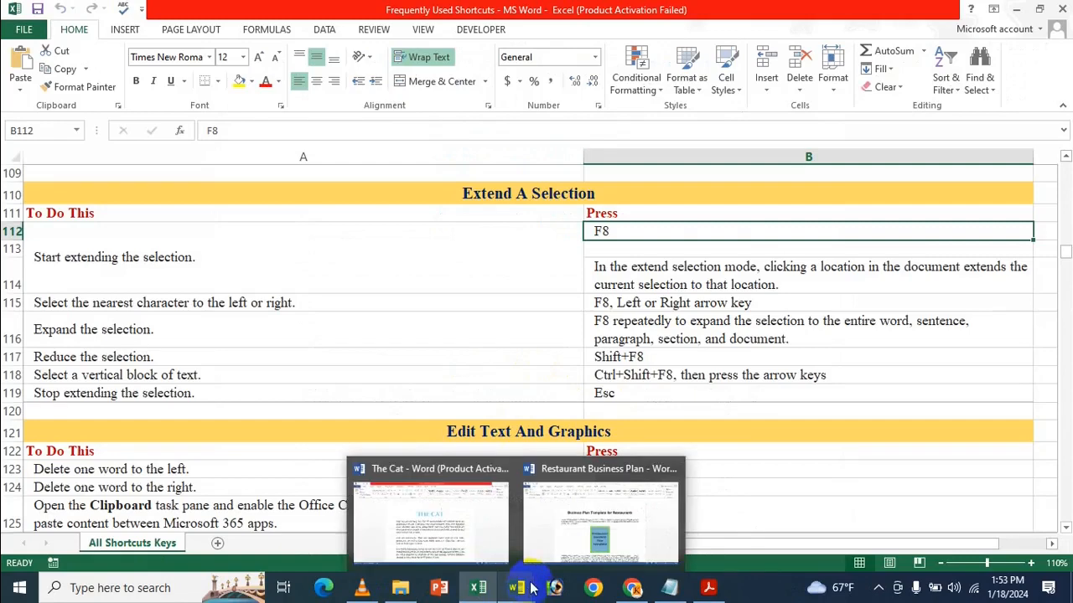
left_click(443, 550)
left_click(463, 422, "shift")
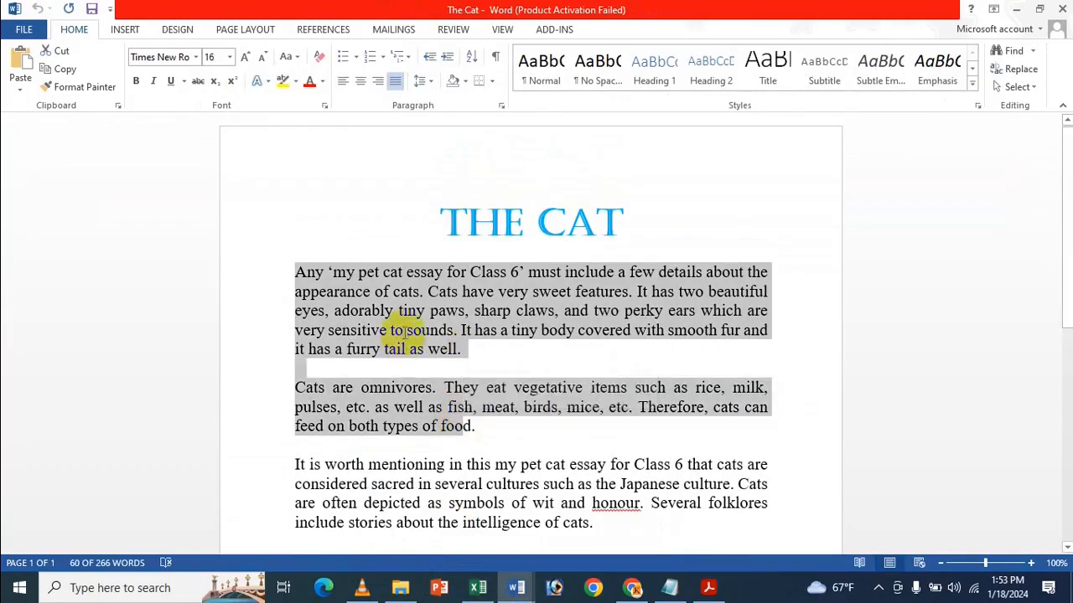
left_click(403, 334, "shift")
left_click(411, 401, "shift")
left_click(459, 311, "shift")
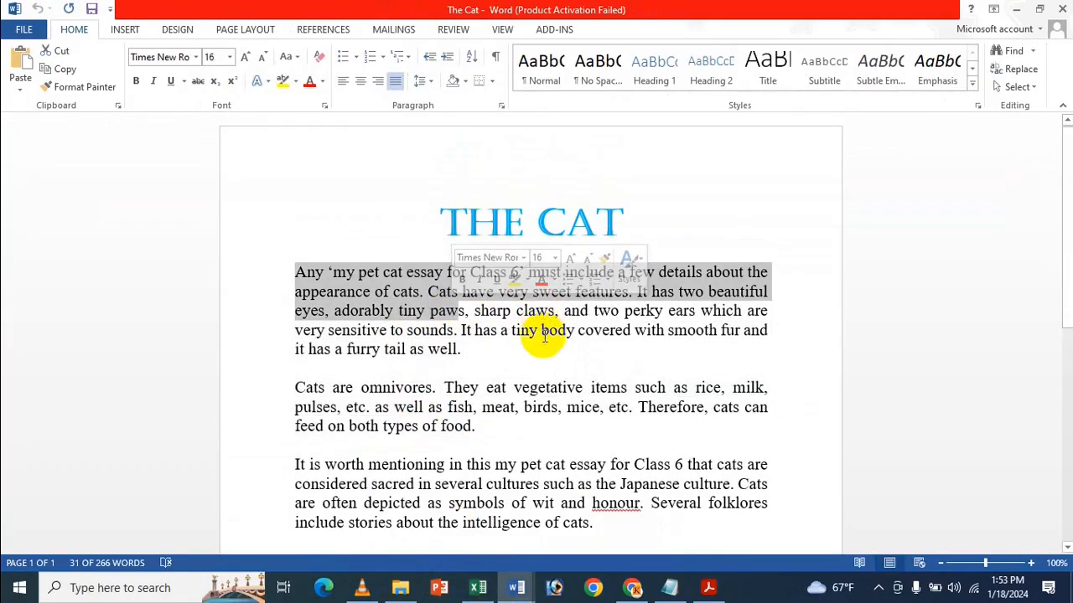
left_click(538, 336, "shift")
left_click(514, 387, "shift")
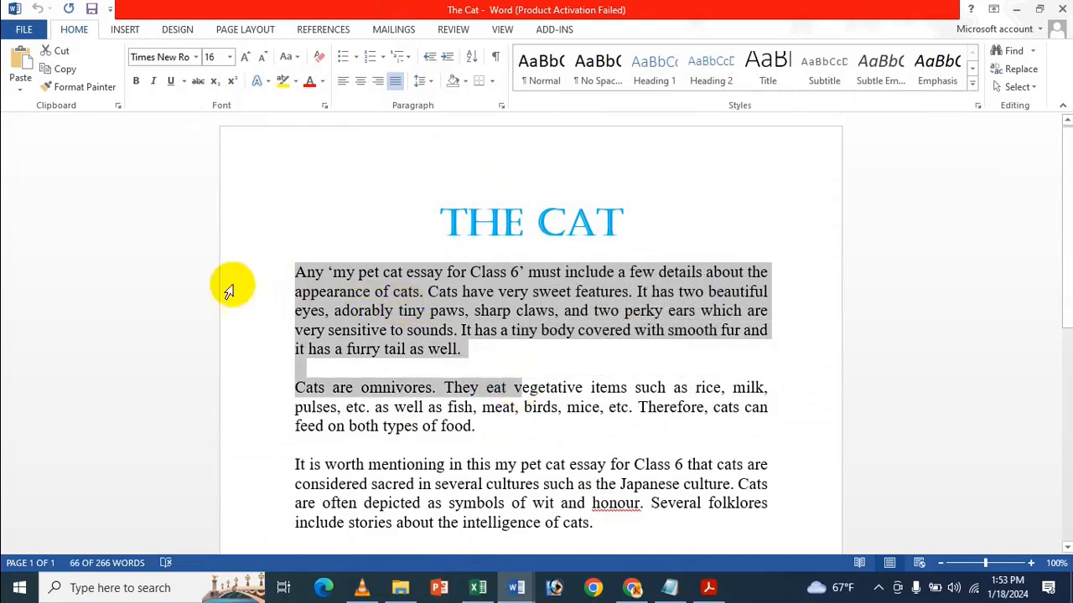
- Clear the selection with the insertion point within "of", and select the nearest-character shortcut's cell B115 in the Excel list
left_click(163, 280)
left_click(381, 294)
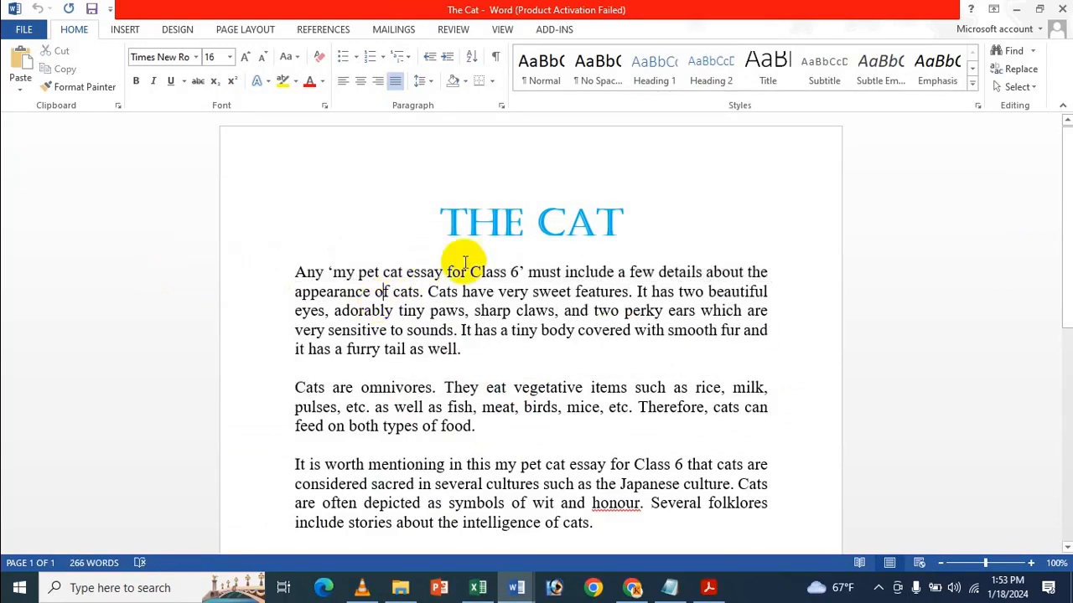
left_click(490, 589)
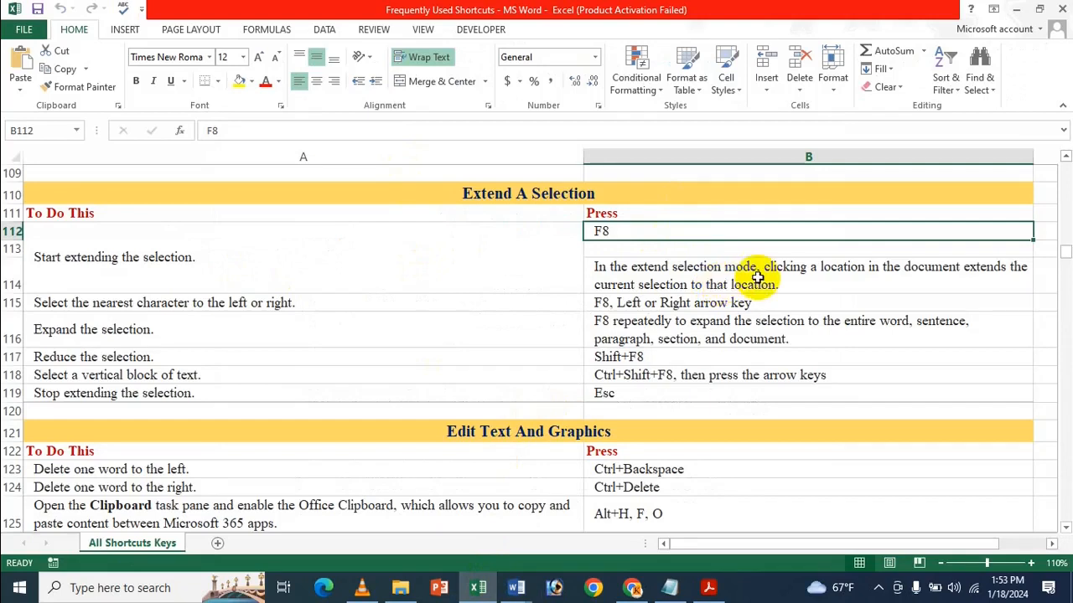
left_click(617, 302)
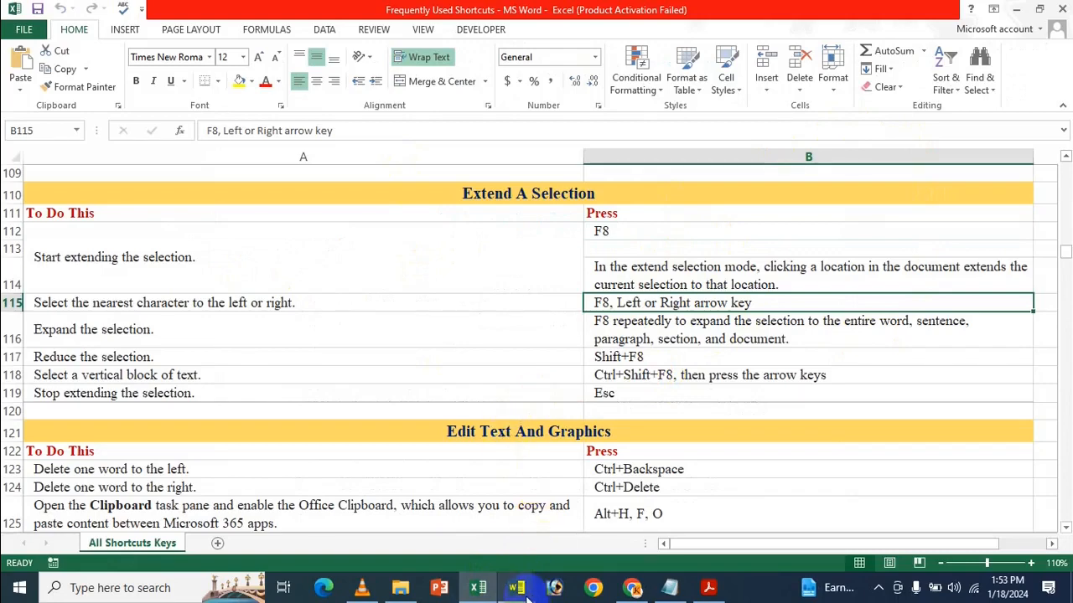
- Select the word "paws," in The Cat document in Word, and select the expand-selection shortcut's cell B116 in the Excel list
mouse_move(523, 591)
left_click(472, 541)
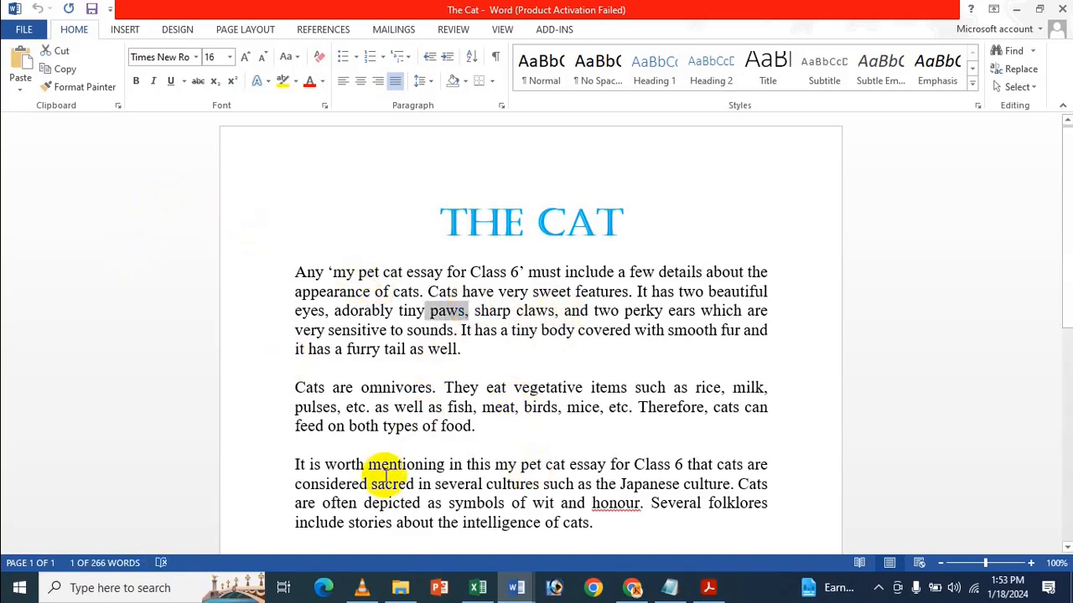
left_click(478, 587)
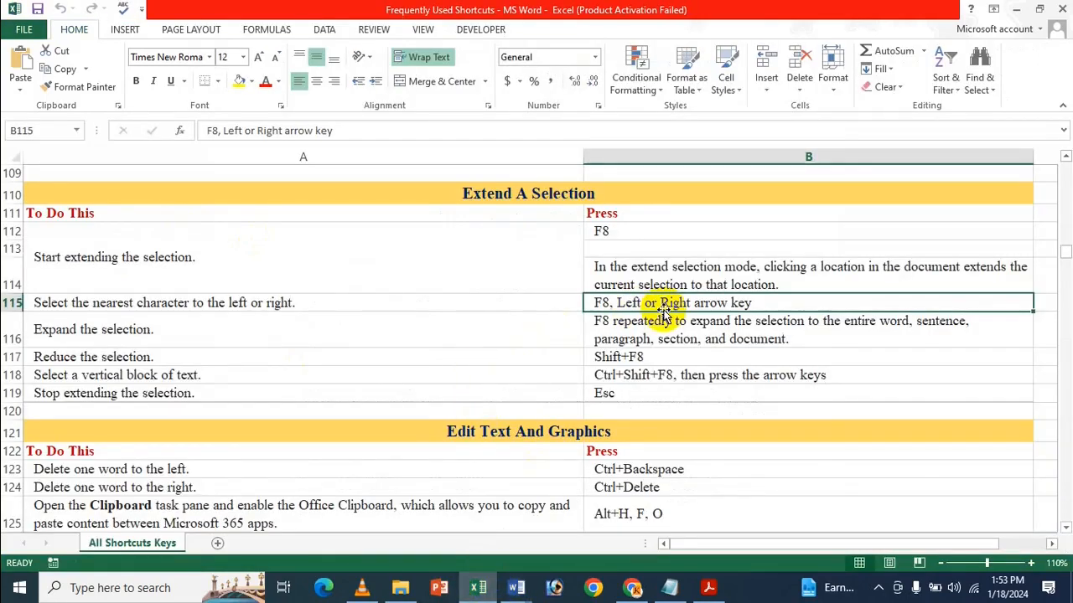
left_click(671, 332)
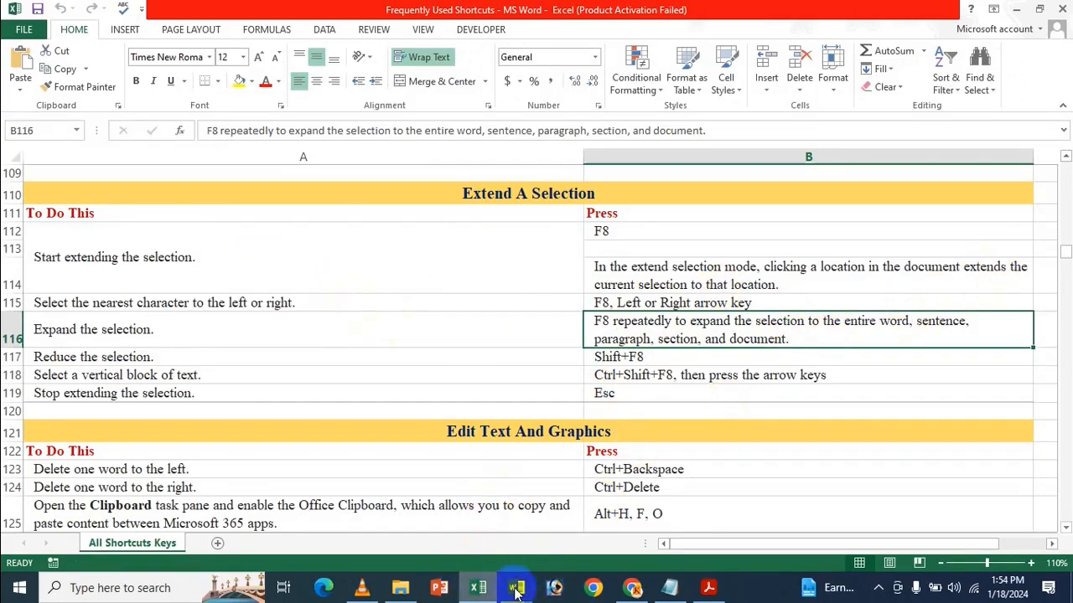
- In The Cat document in Word, expand the selection line by line from before "Any" to the end of the third paragraph
mouse_move(516, 588)
left_click(467, 534)
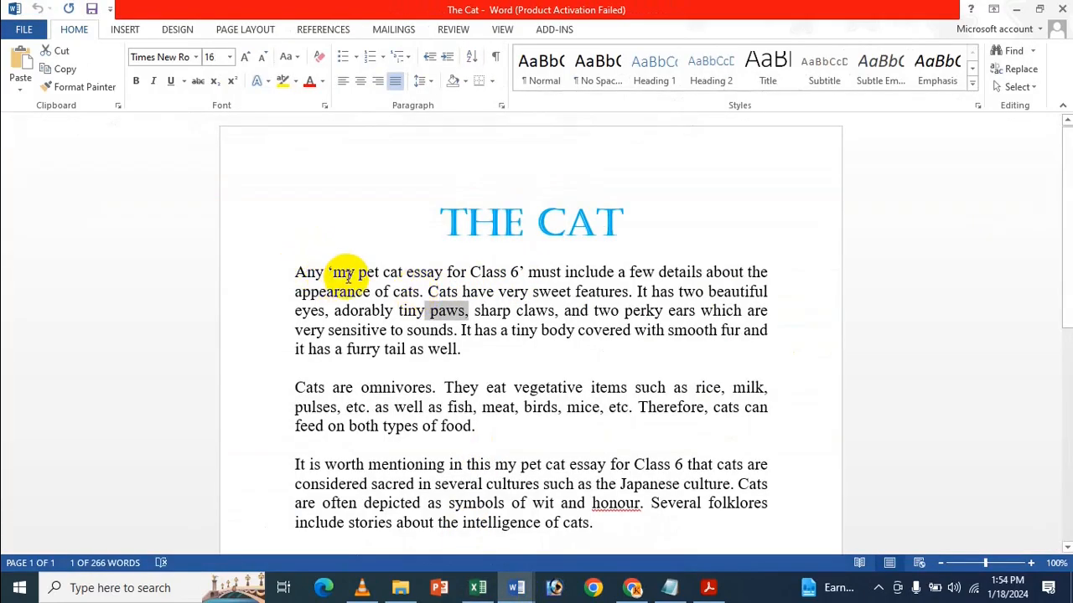
left_click(287, 260)
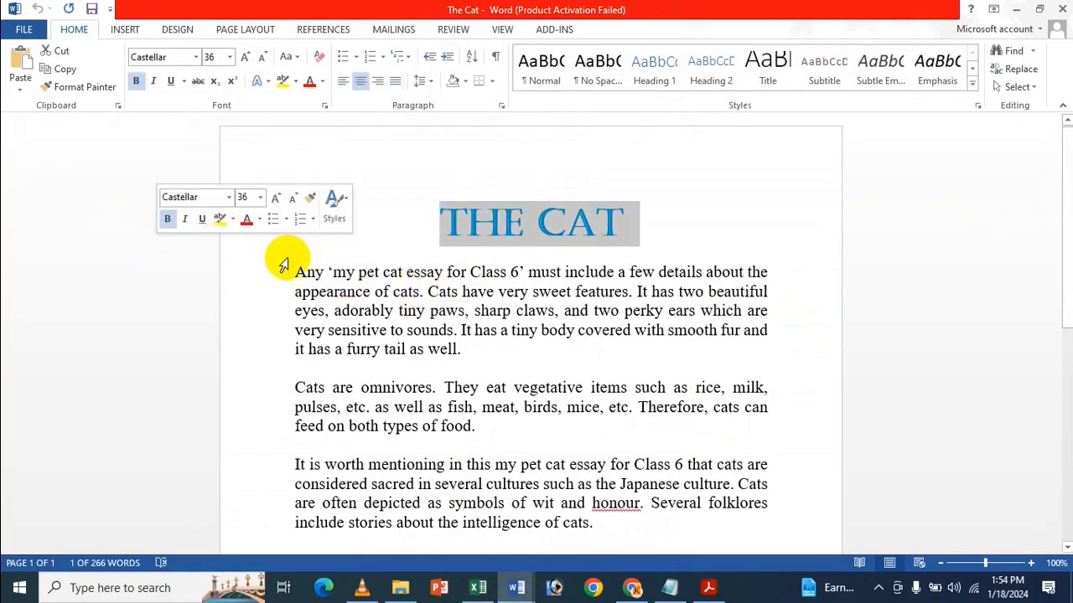
left_click(316, 267)
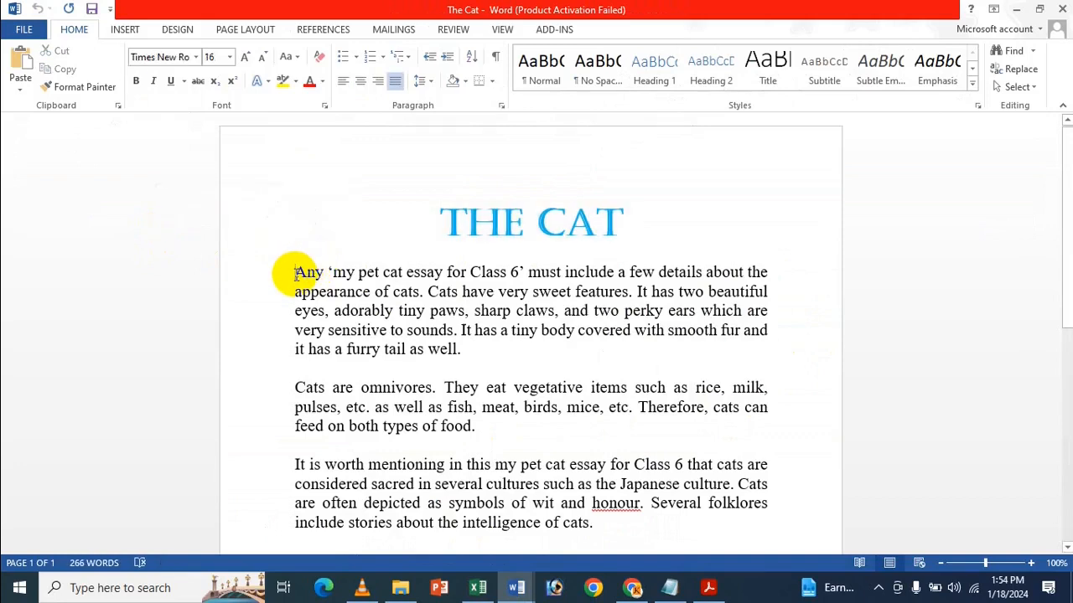
left_click(295, 273)
key("shift+Down")
key("shift+Down")
key("shift+Down")
key("shift+Down")
key("shift+Down")
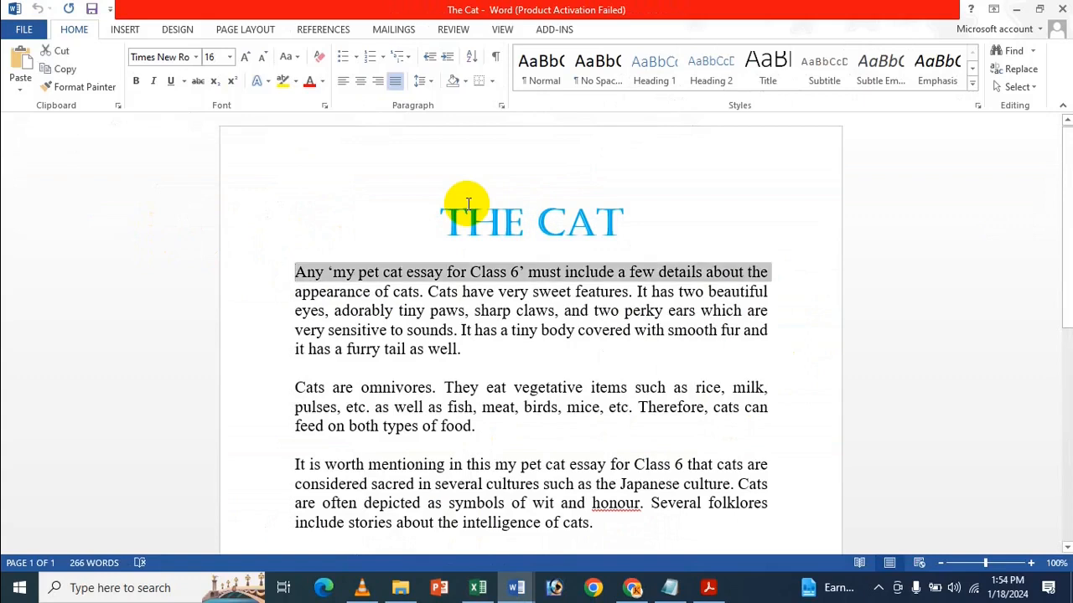
key("shift+Down")
key("shift+Down")
key("shift+Down")
key("shift+Down")
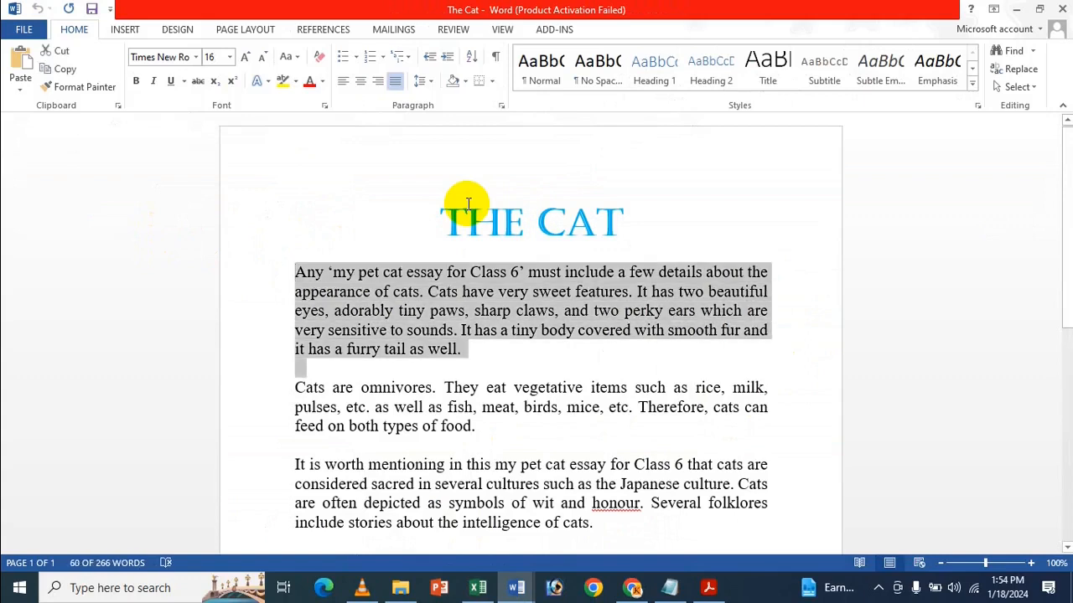
key("shift+Down")
key("shift+Down")
key("shift+Down")
key("shift+Down")
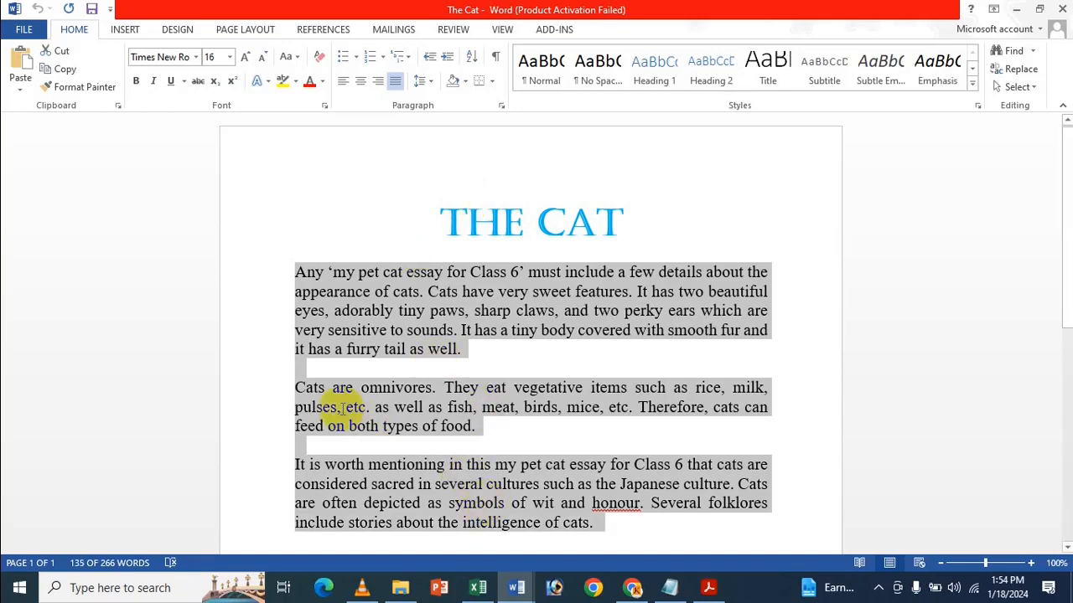
- Reduce the selection to the blank line below the title, and review the reduce-selection and vertical-block shortcuts in the Excel list
left_click(197, 267)
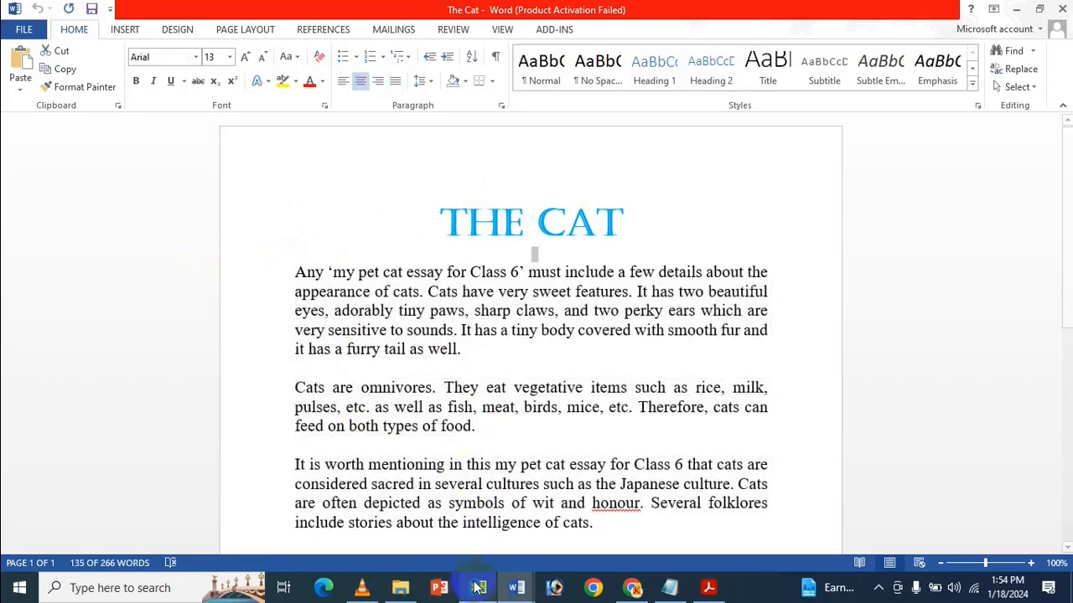
left_click(474, 591)
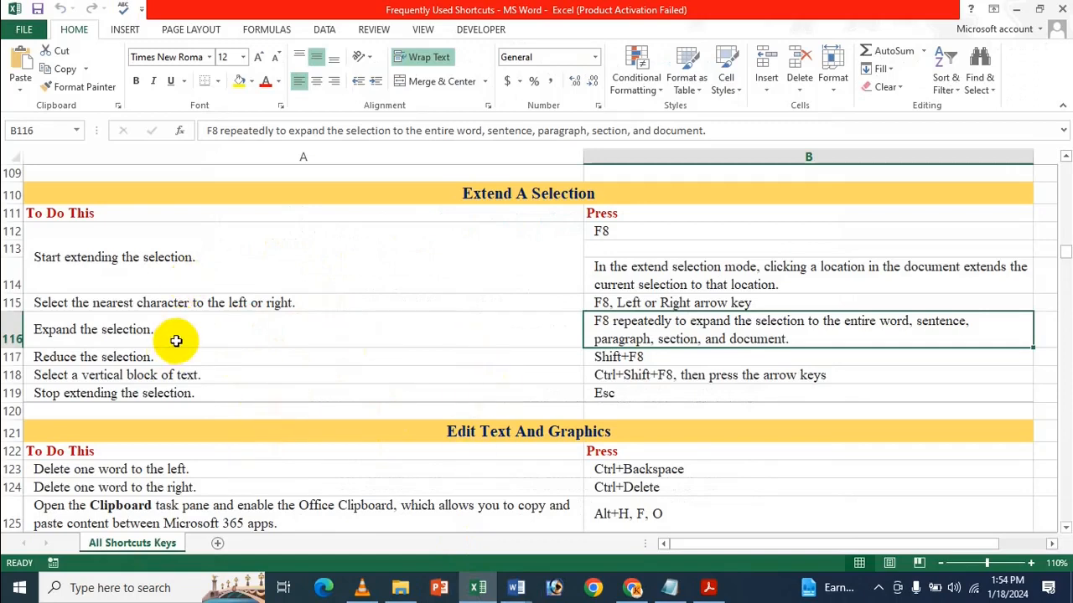
left_click(654, 355)
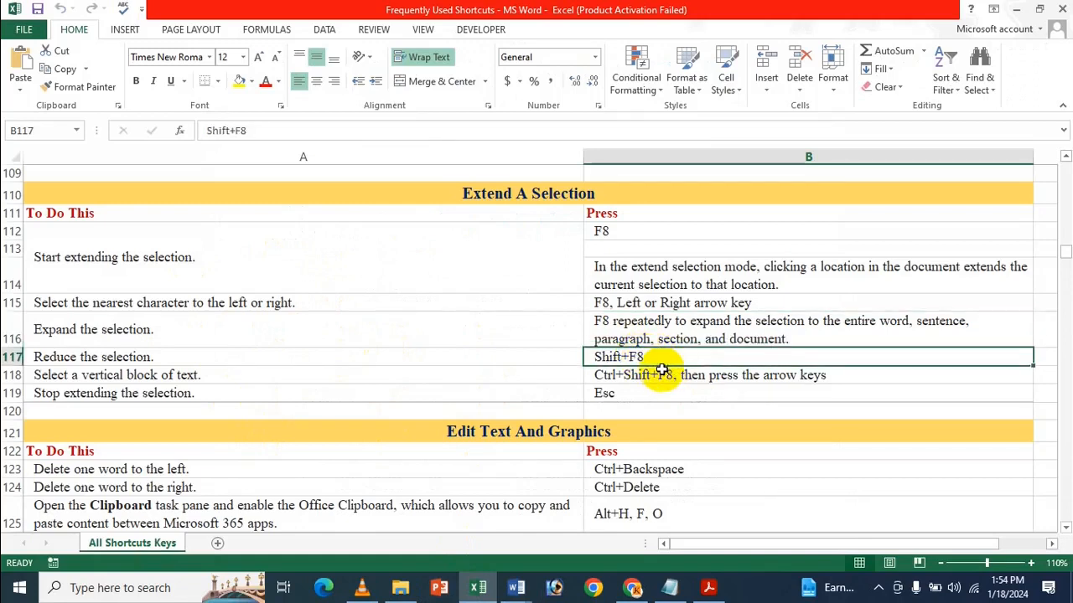
left_click(670, 376)
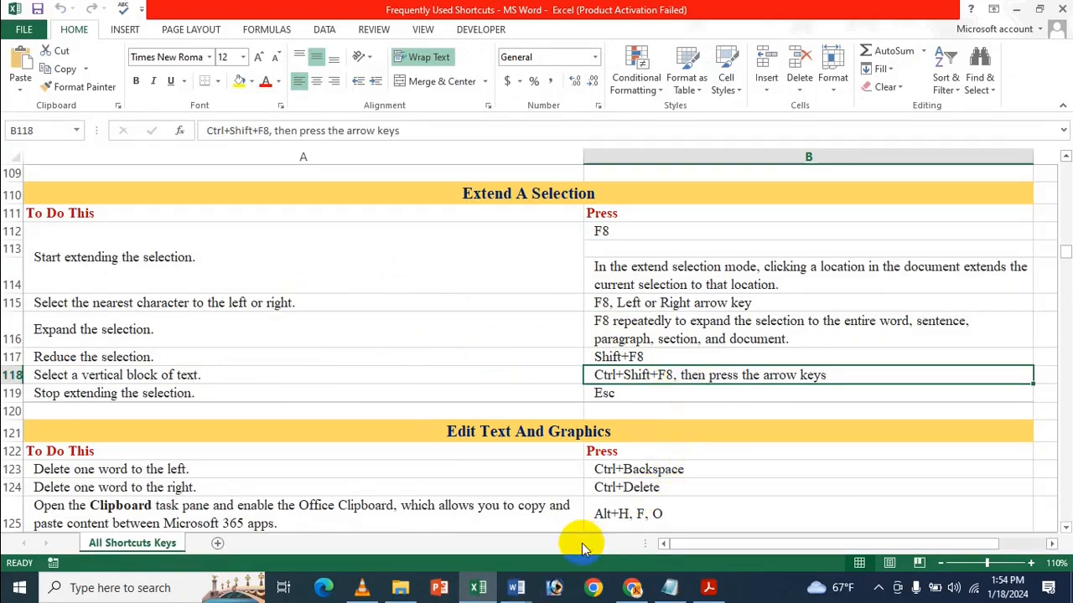
- Return to The Cat document in Word and place the insertion point before the title "THE CAT"
mouse_move(513, 590)
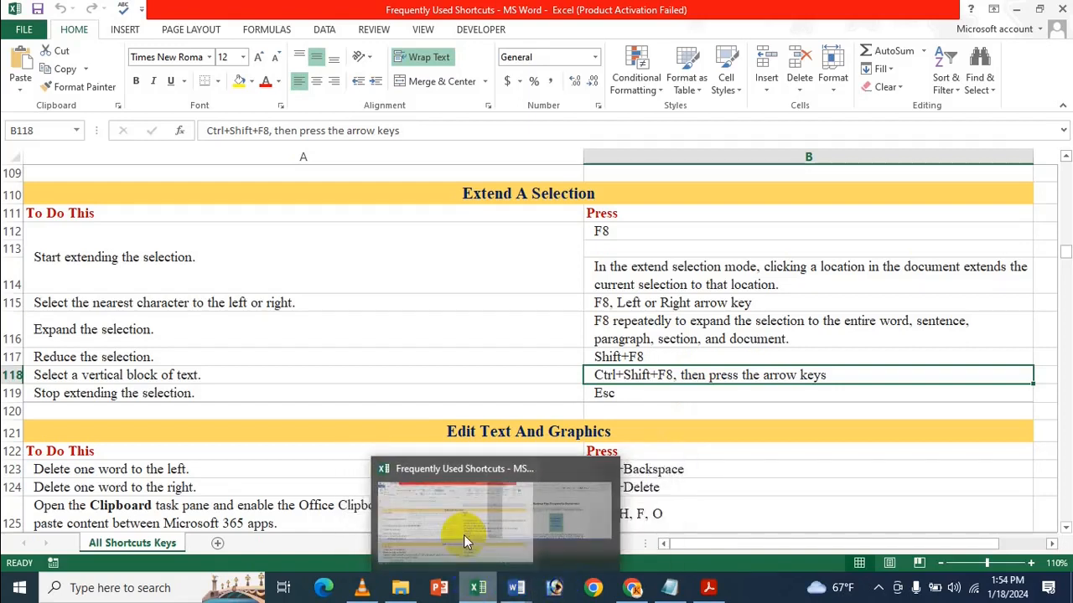
left_click(435, 526)
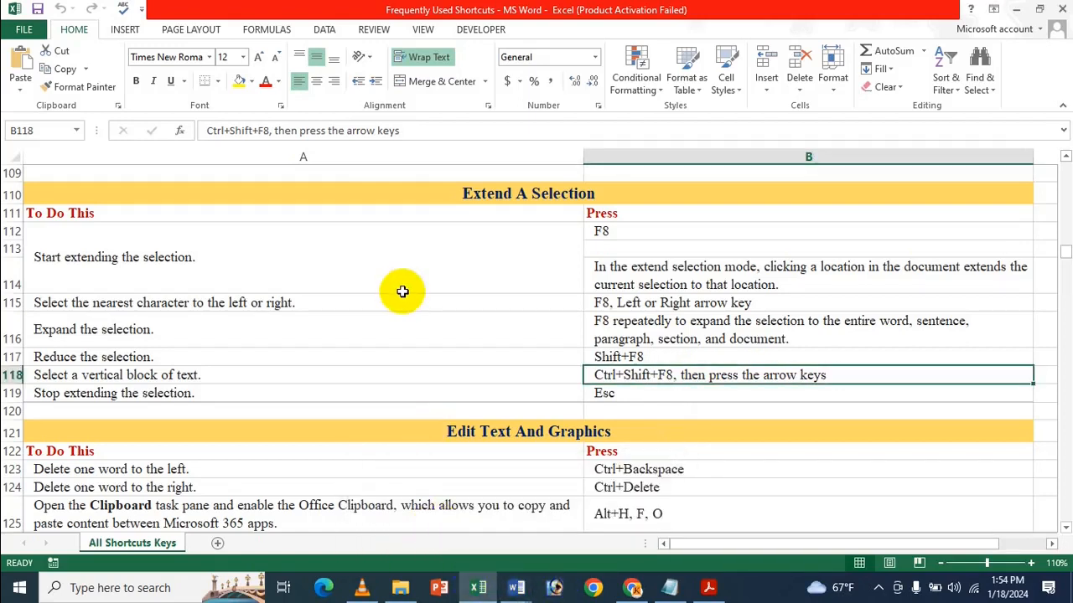
left_click(485, 545)
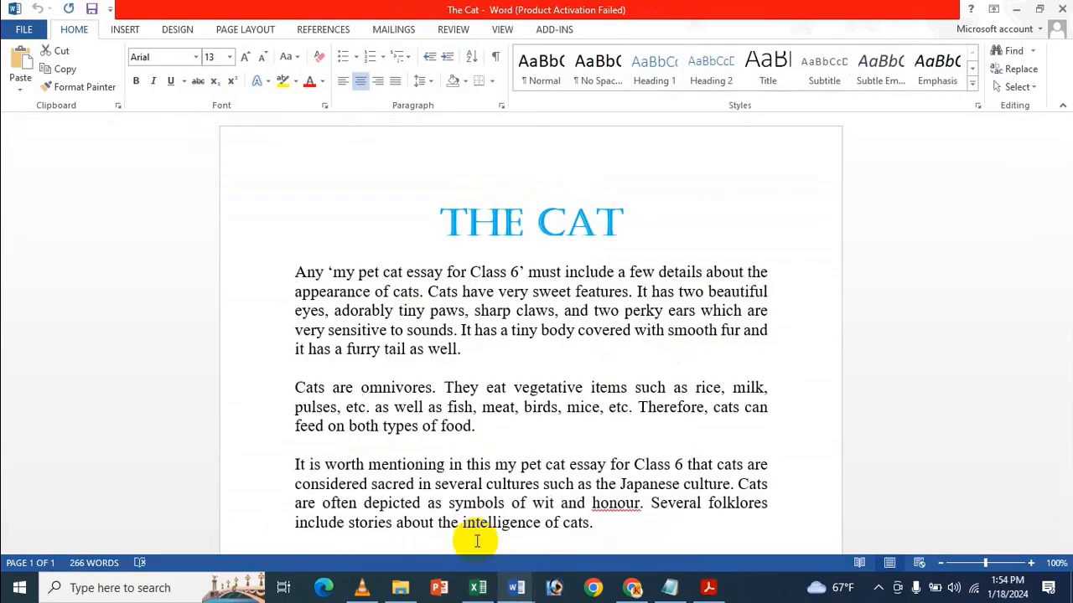
left_click(362, 374)
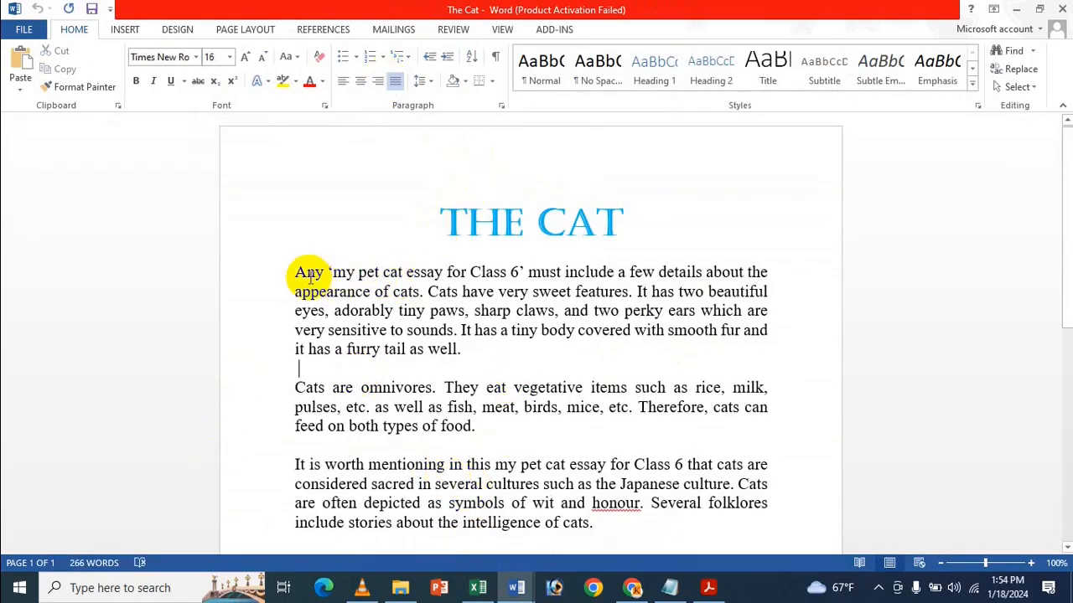
left_click(428, 215)
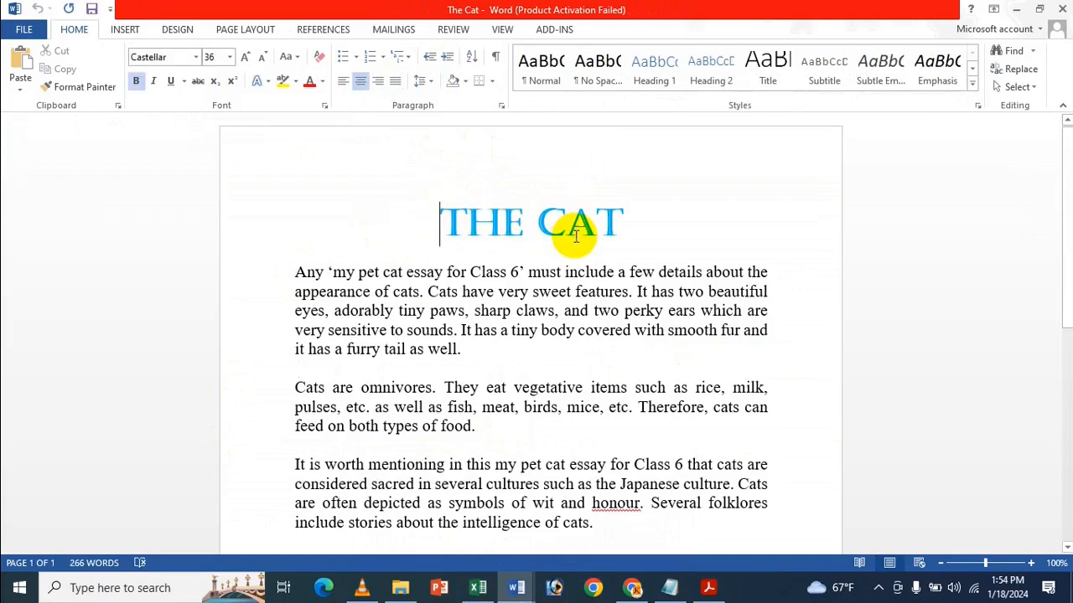
- Select the title "THE CAT" and extend the selection to the end of the first paragraph
triple_click(576, 236)
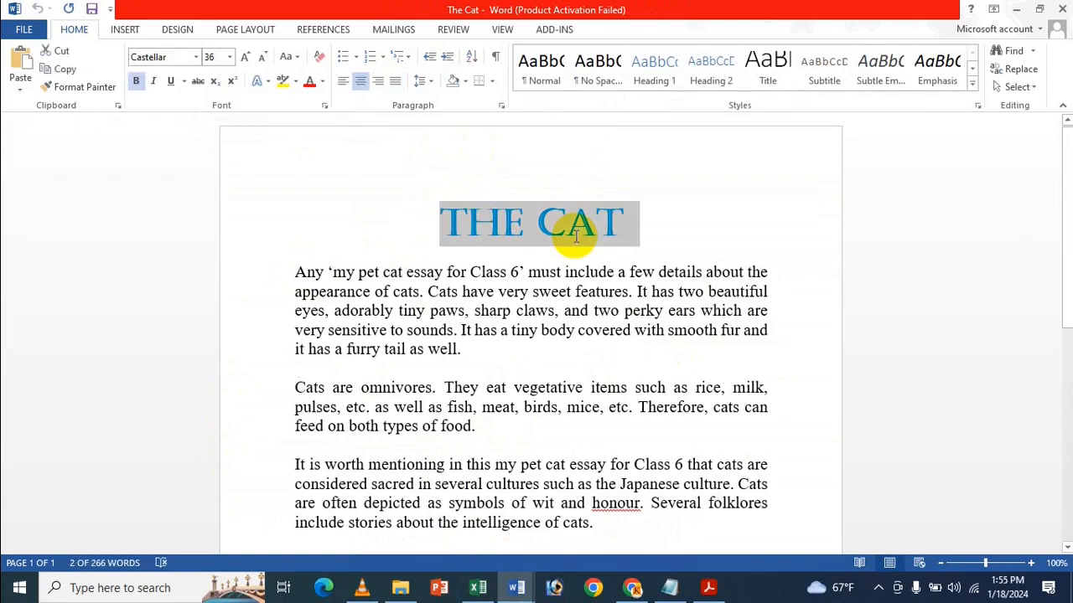
key("ctrl+shift+Right")
key("ctrl+shift+Right")
key("ctrl+shift+Right")
key("ctrl+shift+Right")
key("ctrl+shift+Right")
key("ctrl+shift+Right")
key("ctrl+shift+Right")
key("ctrl+shift+Right")
key("ctrl+shift+Right")
key("ctrl+shift+Right")
key("ctrl+shift+Right")
key("ctrl+shift+Right")
key("ctrl+shift+Right")
key("ctrl+shift+Right")
key("ctrl+shift+Right")
key("ctrl+shift+Right")
key("ctrl+shift+Right")
key("ctrl+shift+Right")
key("ctrl+shift+Right")
key("ctrl+shift+Right")
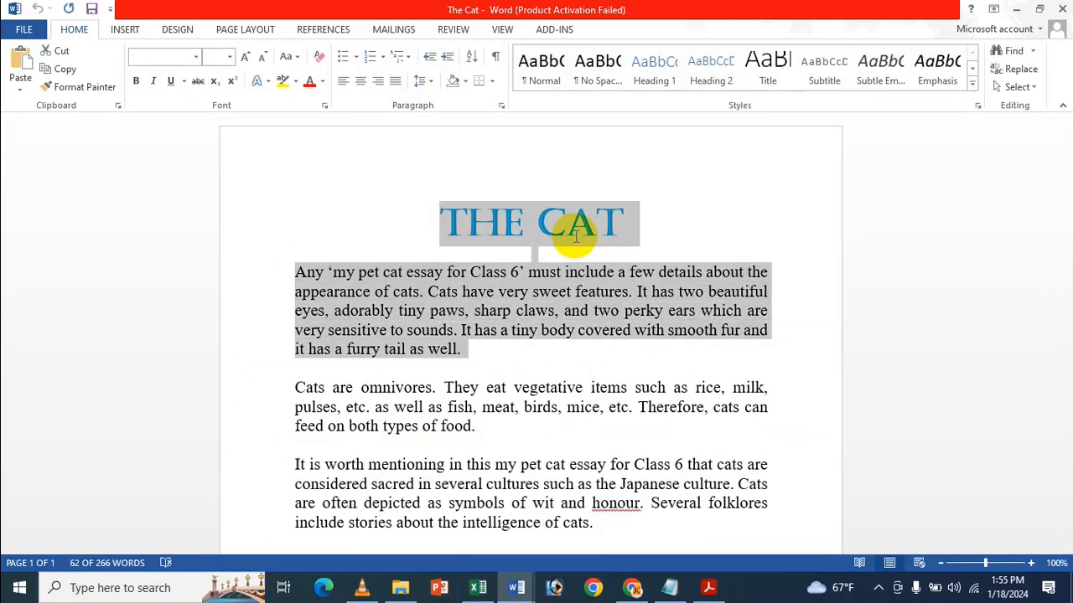
- Extend the selection word by word into the second paragraph, up to just before "Therefore"
key("ctrl+shift+Right")
key("ctrl+shift+Right")
key("ctrl+shift+Right")
key("ctrl+shift+Right")
key("ctrl+shift+Right")
key("ctrl+shift+Right")
key("ctrl+shift+Right")
key("ctrl+shift+Right")
key("ctrl+shift+Right")
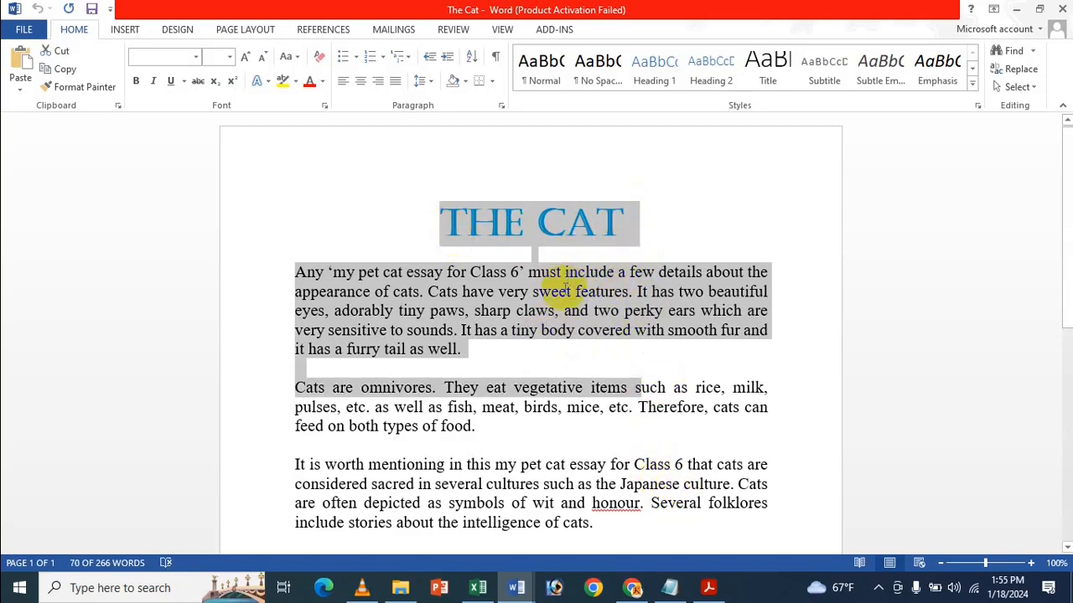
key("shift+Down")
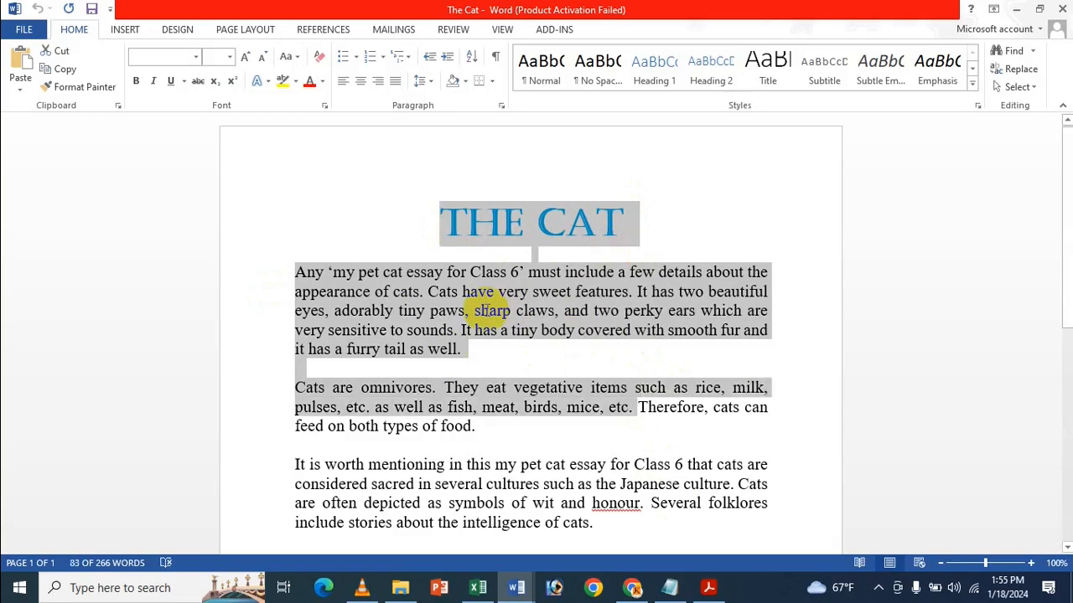
- Clear the selection, place the insertion point before the title "THE CAT", and review the vertical-block shortcut in the Excel list
left_click(426, 257)
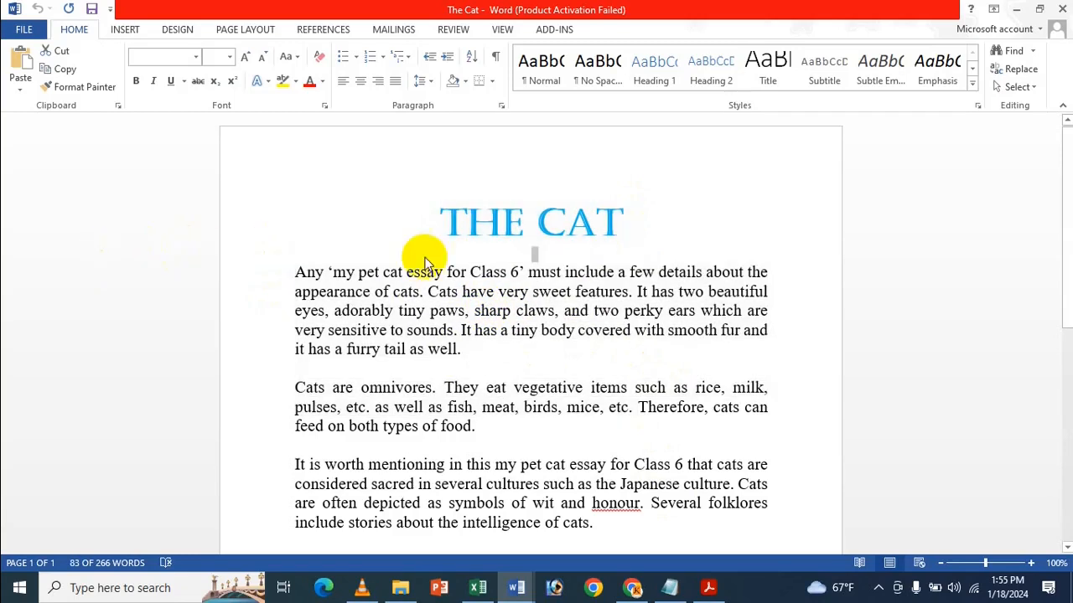
left_click(435, 214)
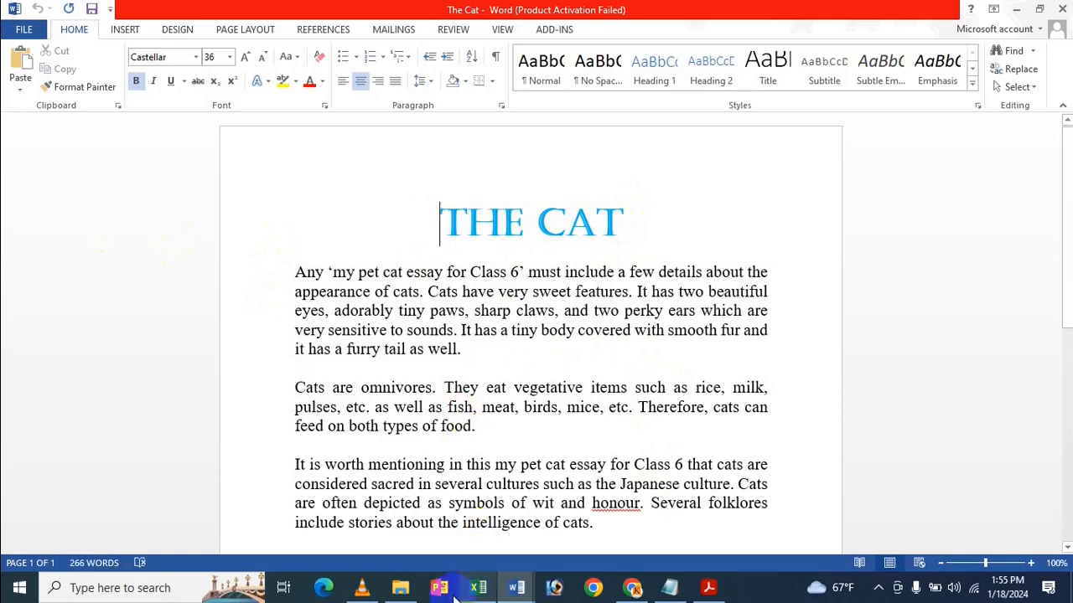
left_click(480, 595)
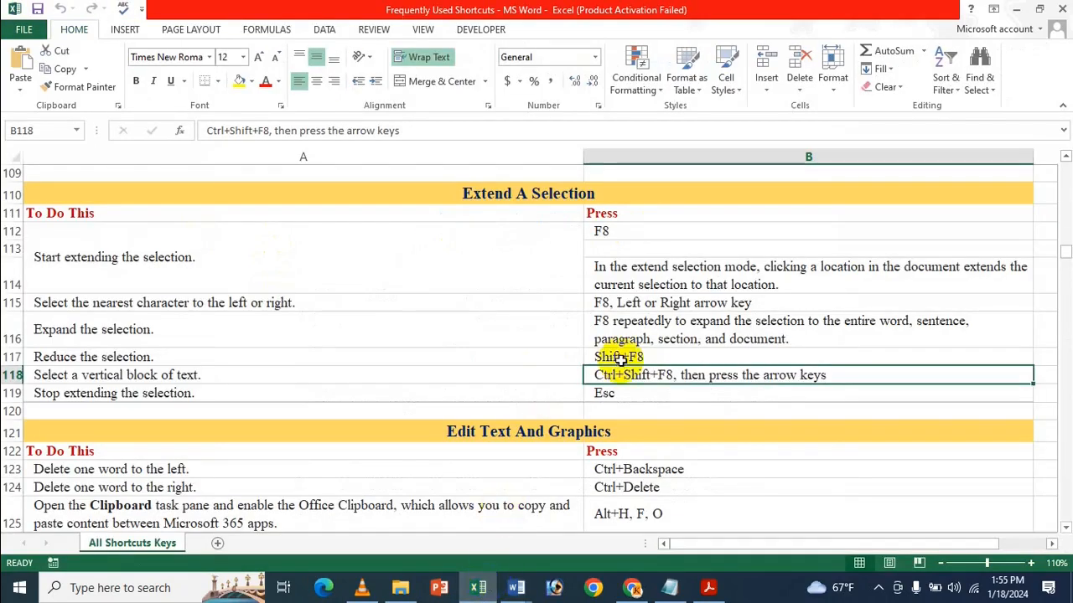
- Return to The Cat document in Word and start a vertical block selection spanning the title "THE CAT"
mouse_move(505, 592)
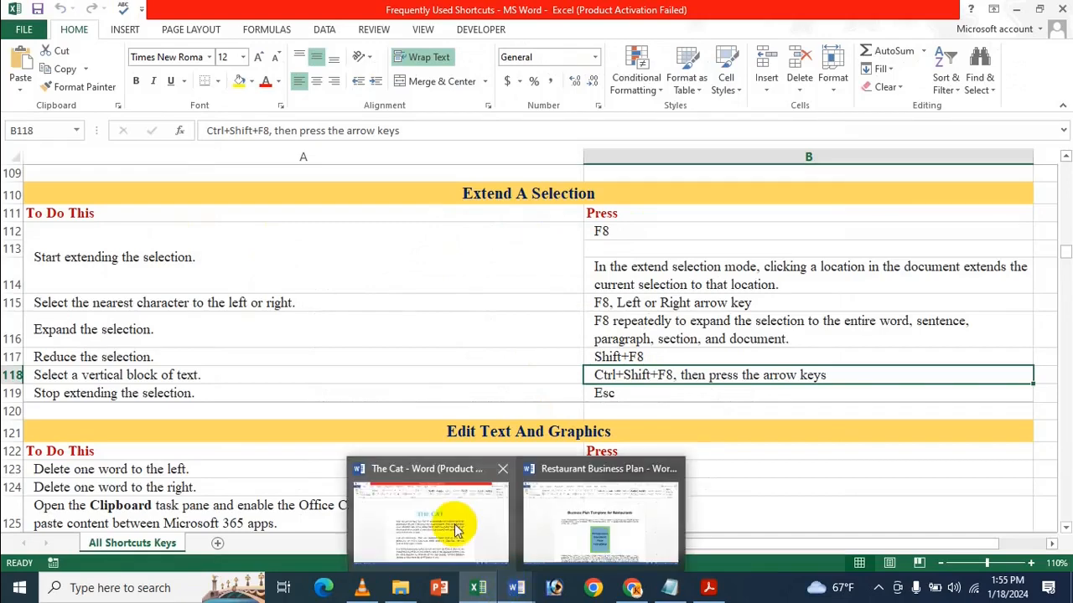
left_click(455, 527)
left_click_drag(431, 219, 642, 210)
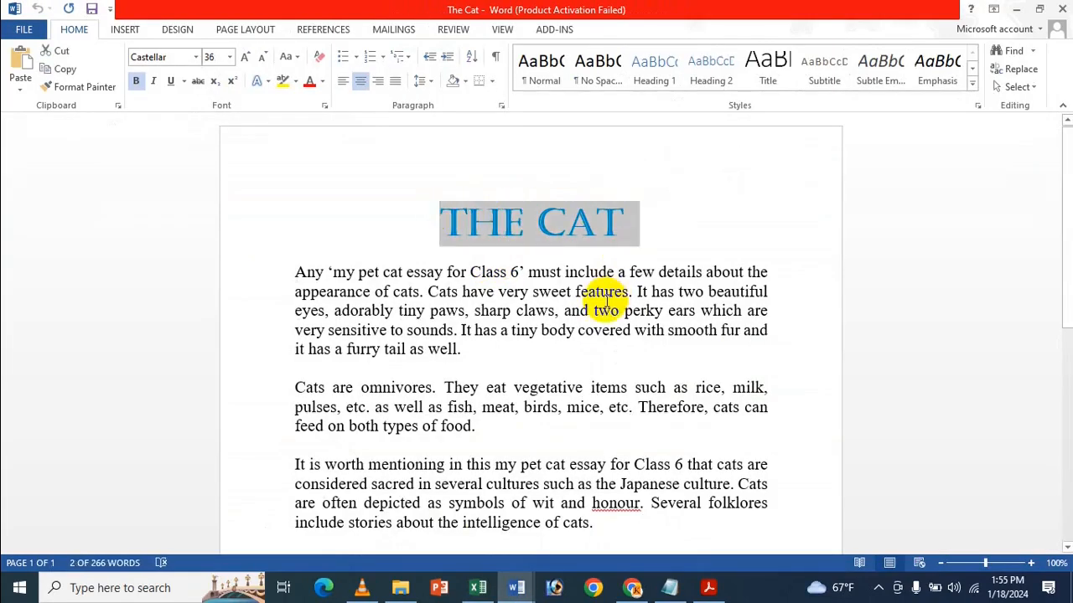
key("Left")
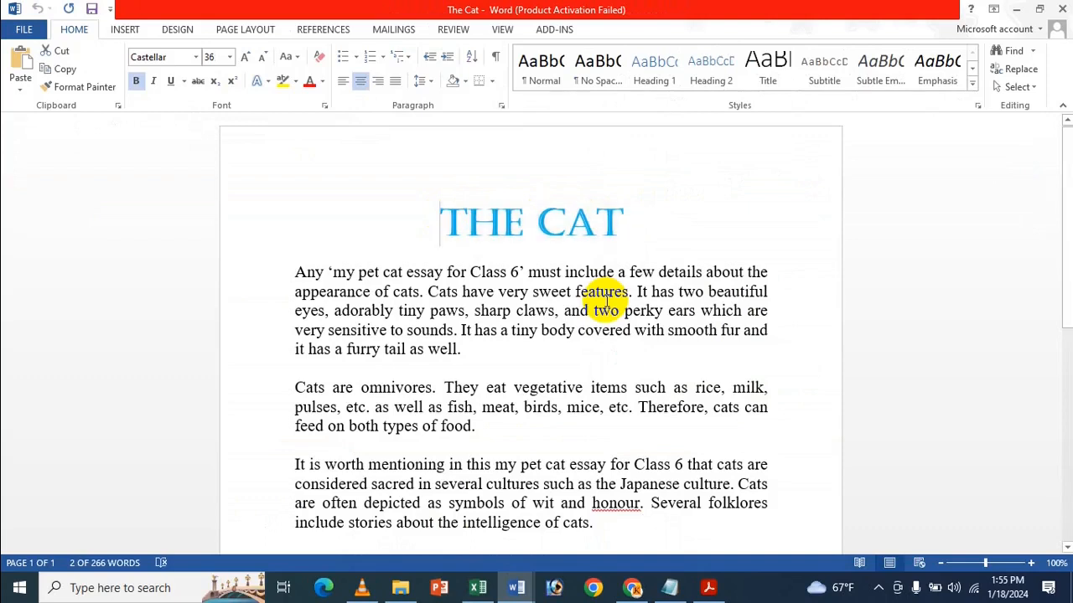
key("shift+Right")
key("shift+Right")
key("shift+Right")
key("shift+Right")
key("shift+Right")
key("shift+Right")
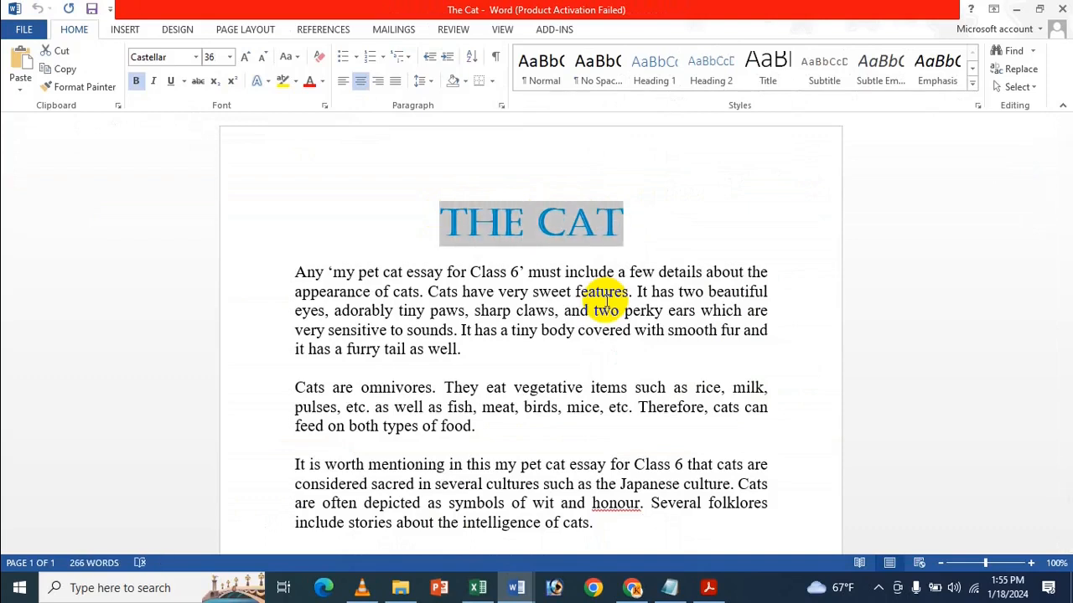
- Extend the vertical block from the title down to the blank line below the first paragraph
key("shift+Down")
key("shift+Down")
key("shift+Down")
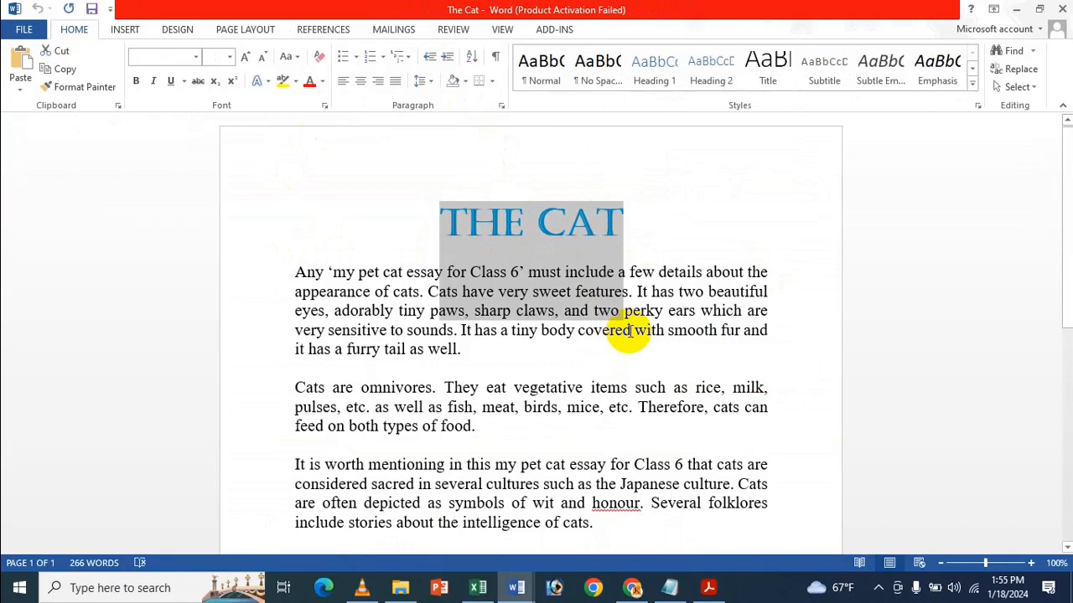
key("shift+Down")
key("shift+Down")
key("shift+Down")
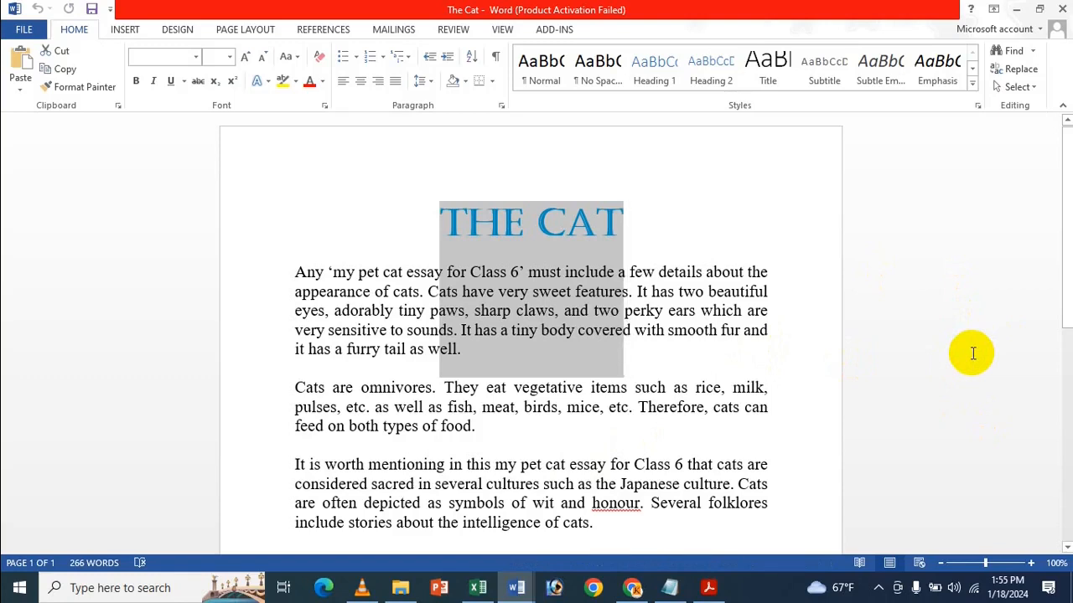
- Extend the vertical block down to the second line of the third paragraph
key("Down")
key("Down")
key("Down")
key("Down")
key("Down")
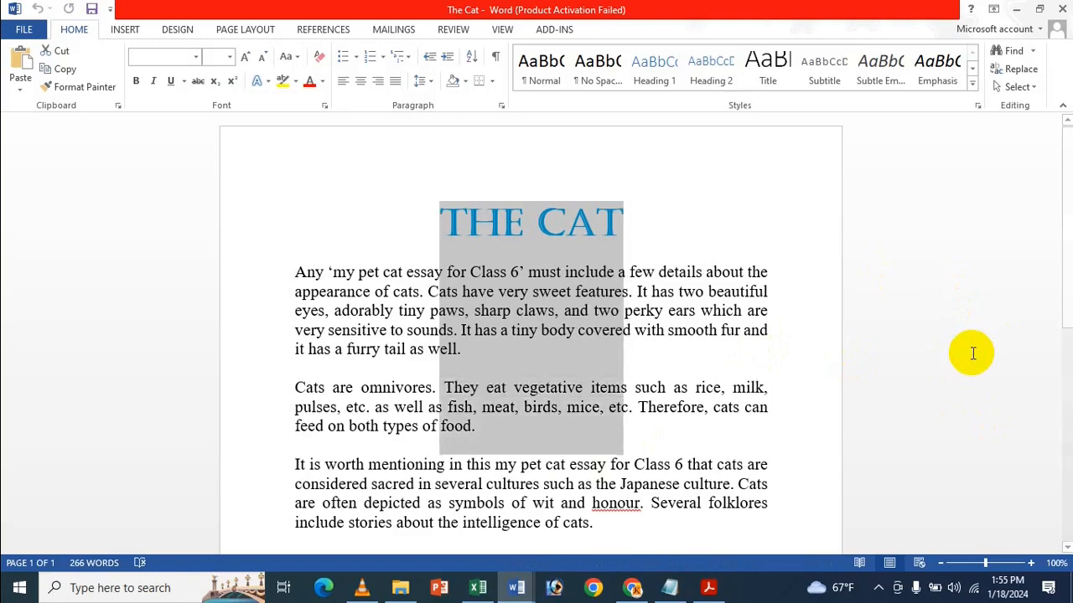
key("Down")
key("Down")
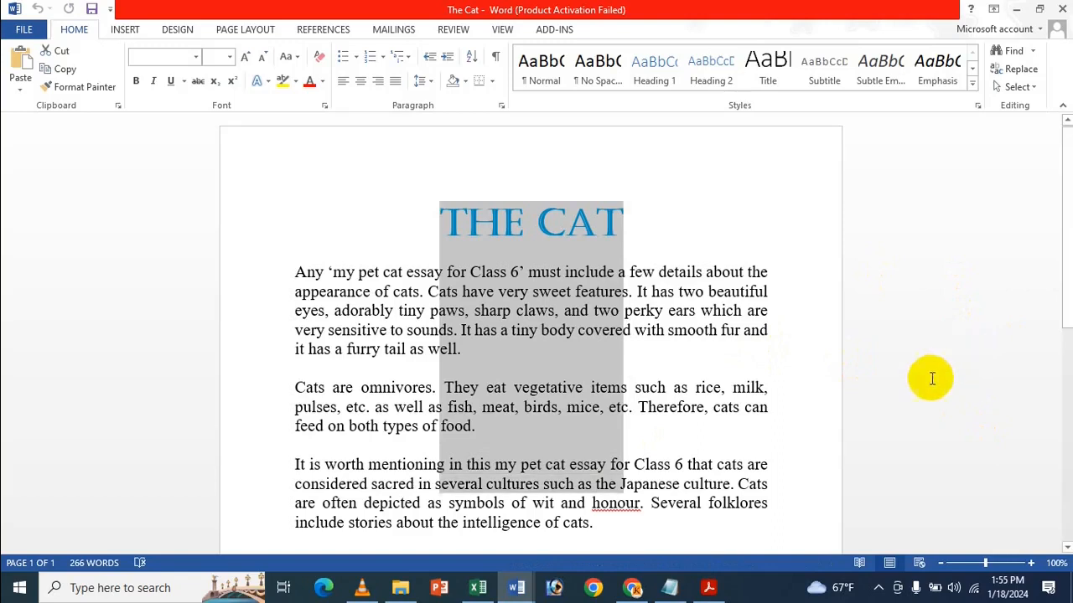
- Shrink the vertical block so that it ends at the second line of the second paragraph
key("Up")
key("Up")
key("Up")
key("Up")
key("Up")
key("Up")
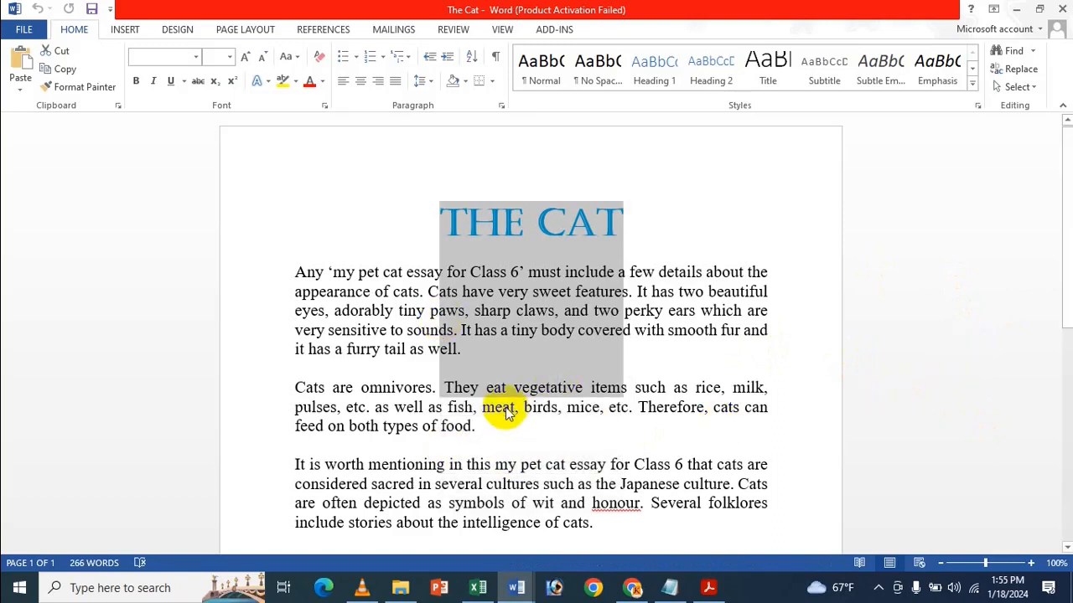
key("Down")
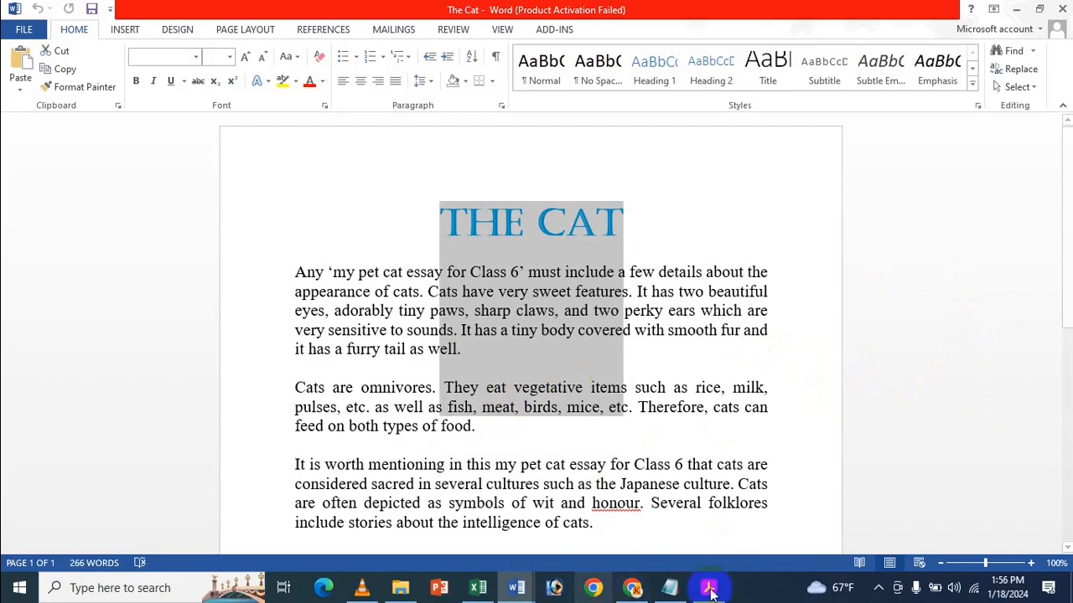
- Clear the block selection in The Cat document and review the vertical-block shortcut in the Excel list
left_click(477, 588)
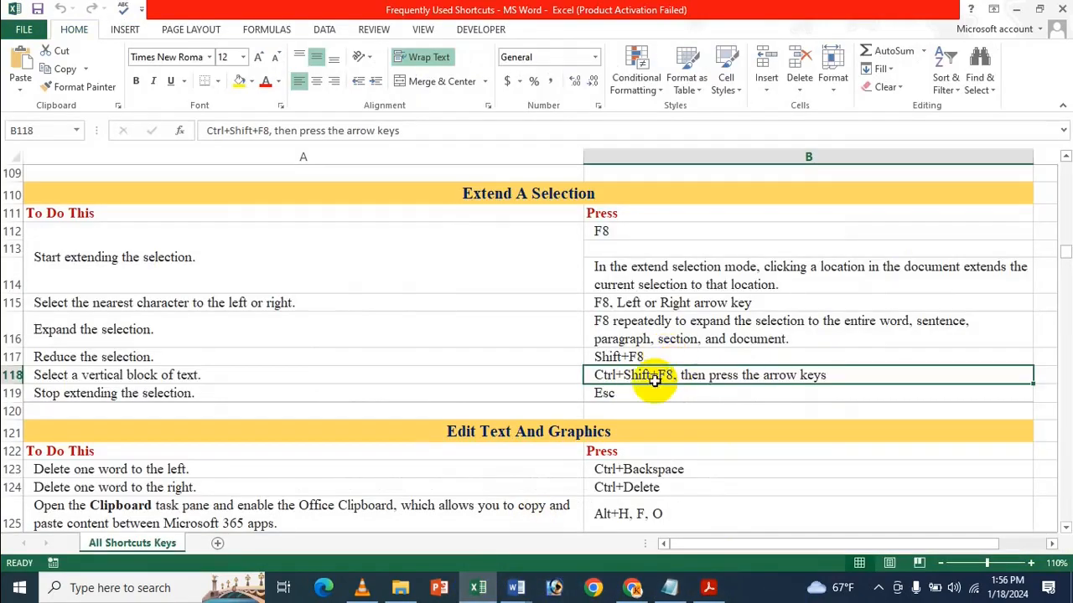
mouse_move(530, 590)
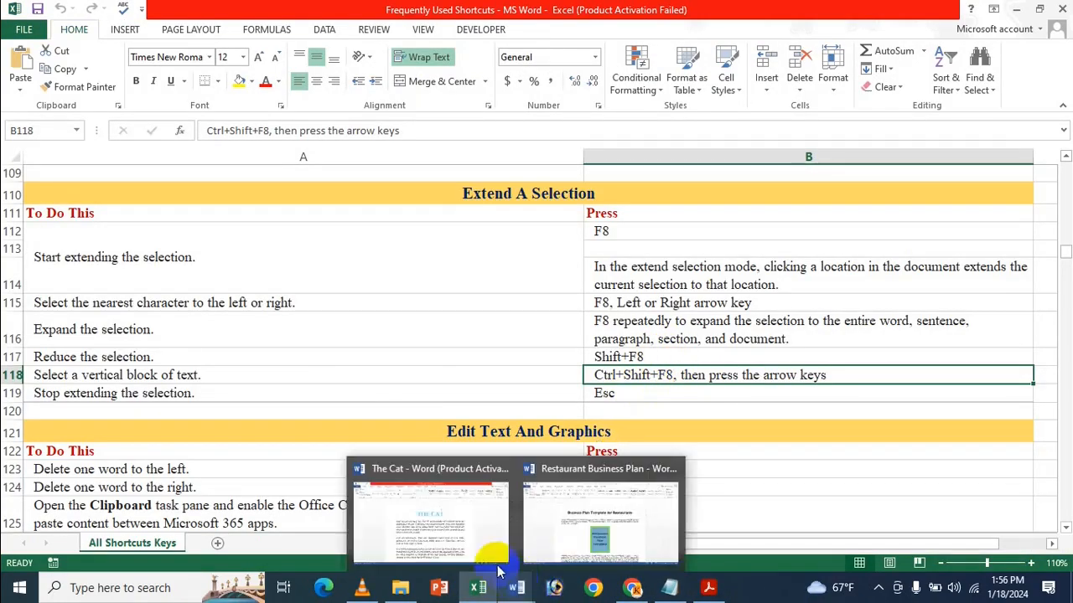
left_click(438, 556)
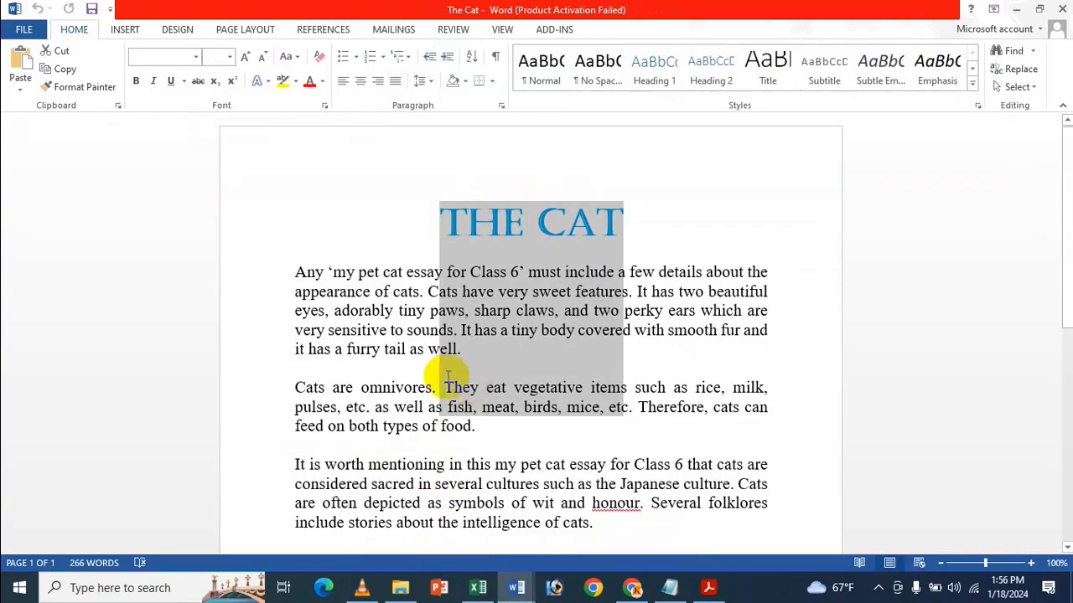
left_click(392, 528)
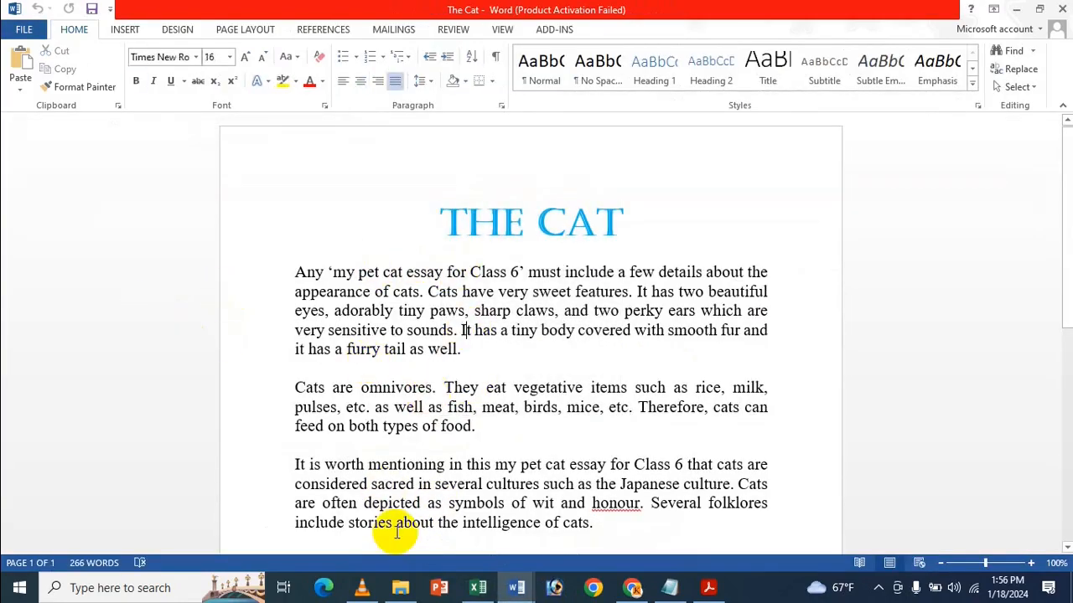
left_click(485, 589)
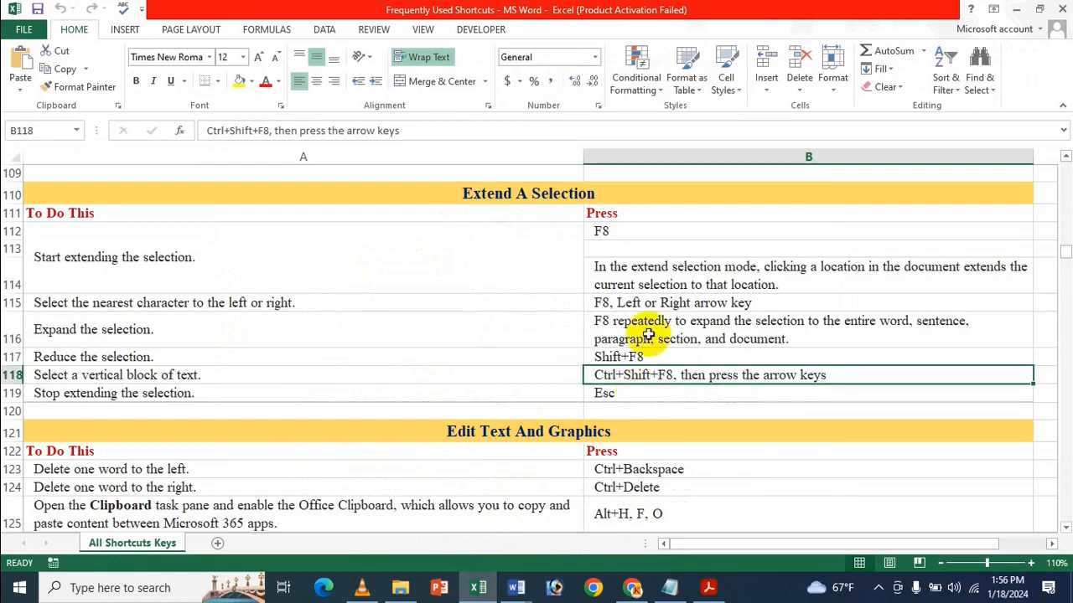